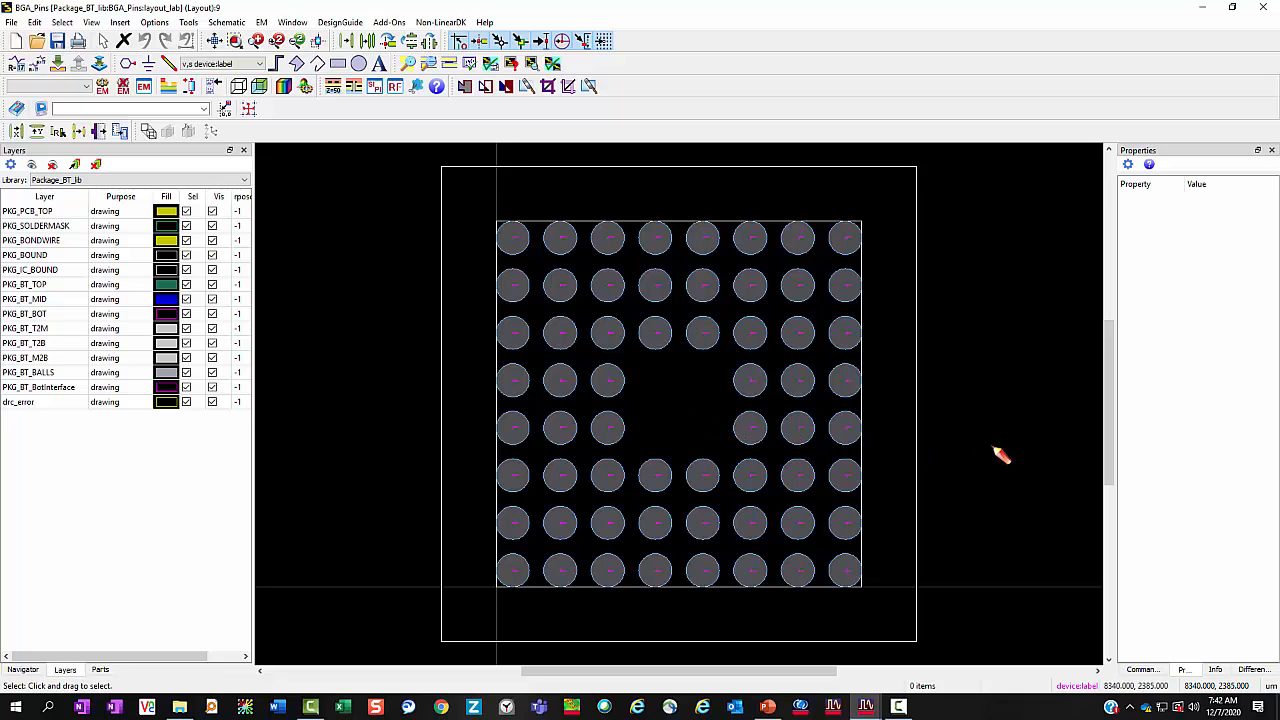
- Limit the layer list to only the layers used in the BGA_Pins layout
left_click_drag(1020, 449, 640, 457)
scroll(649, 466, "down", 4)
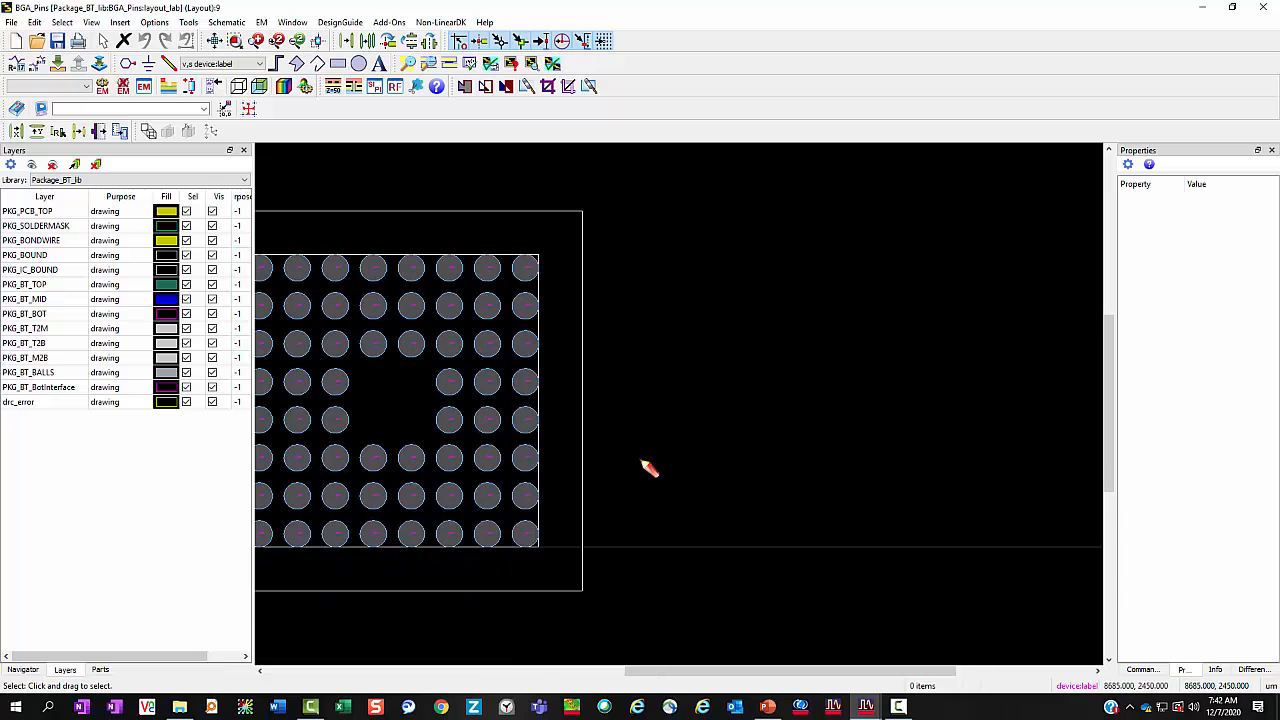
left_click_drag(780, 393, 705, 391)
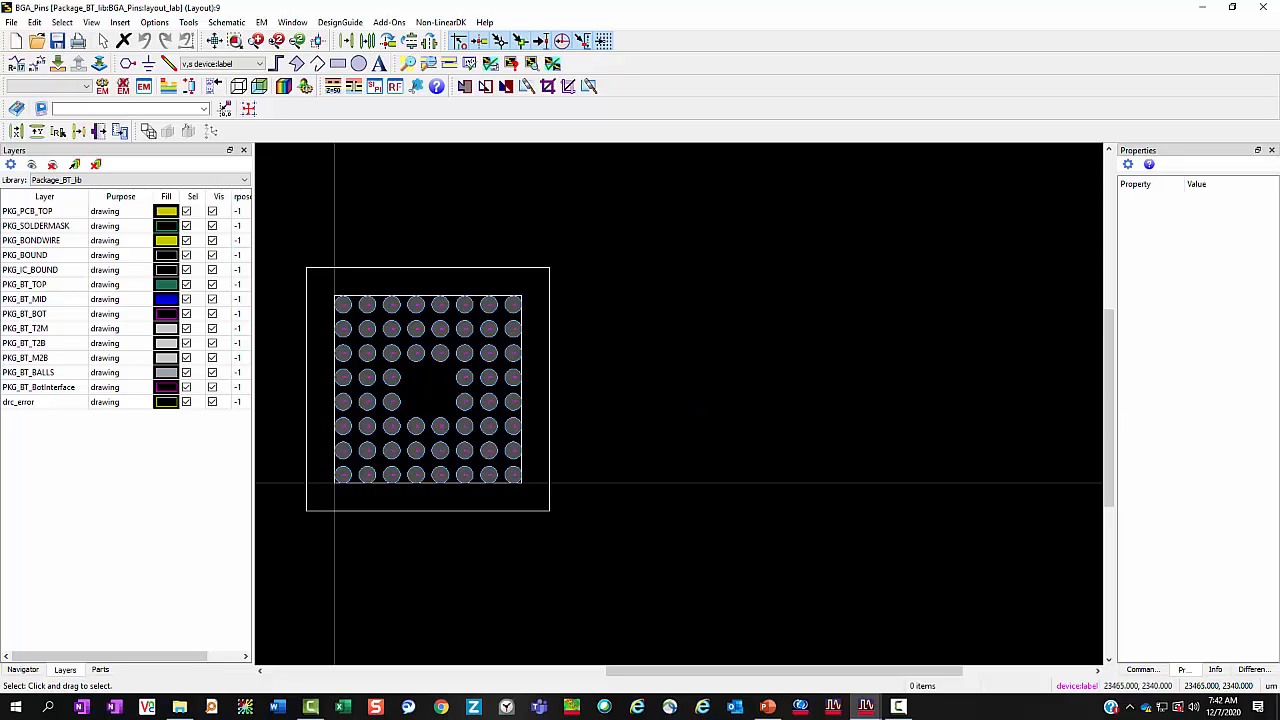
left_click(11, 166)
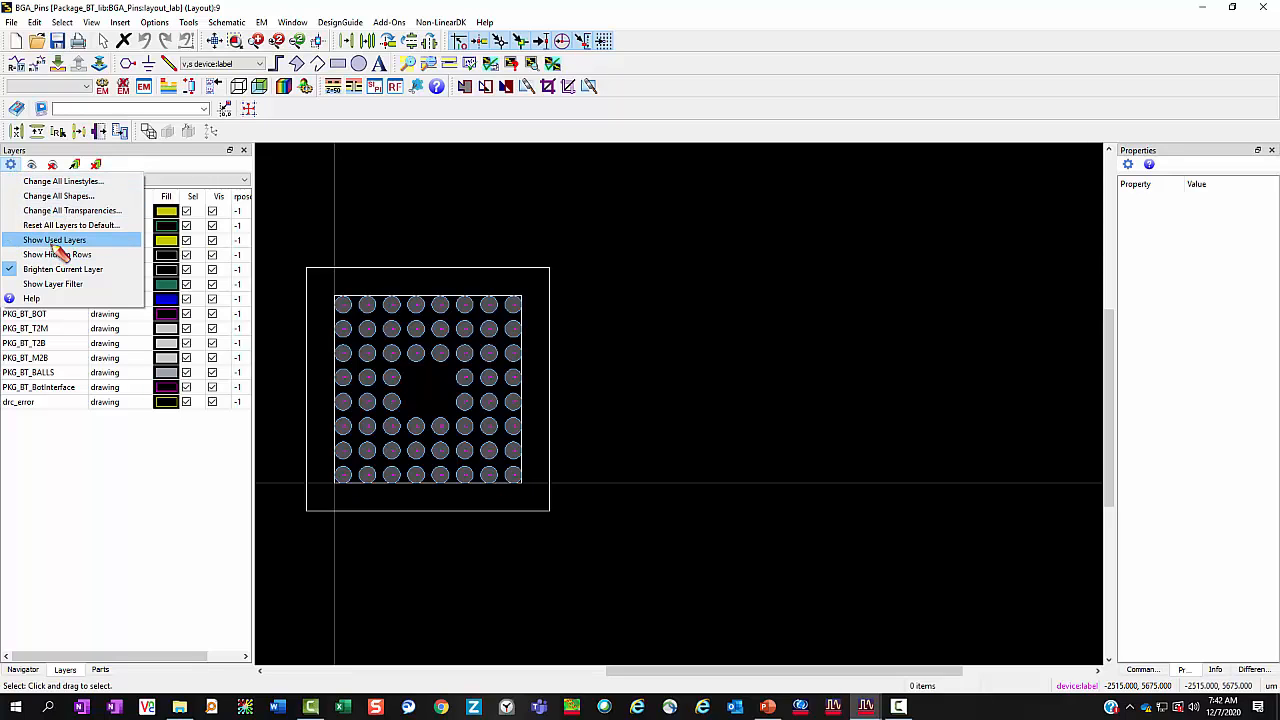
left_click(55, 242)
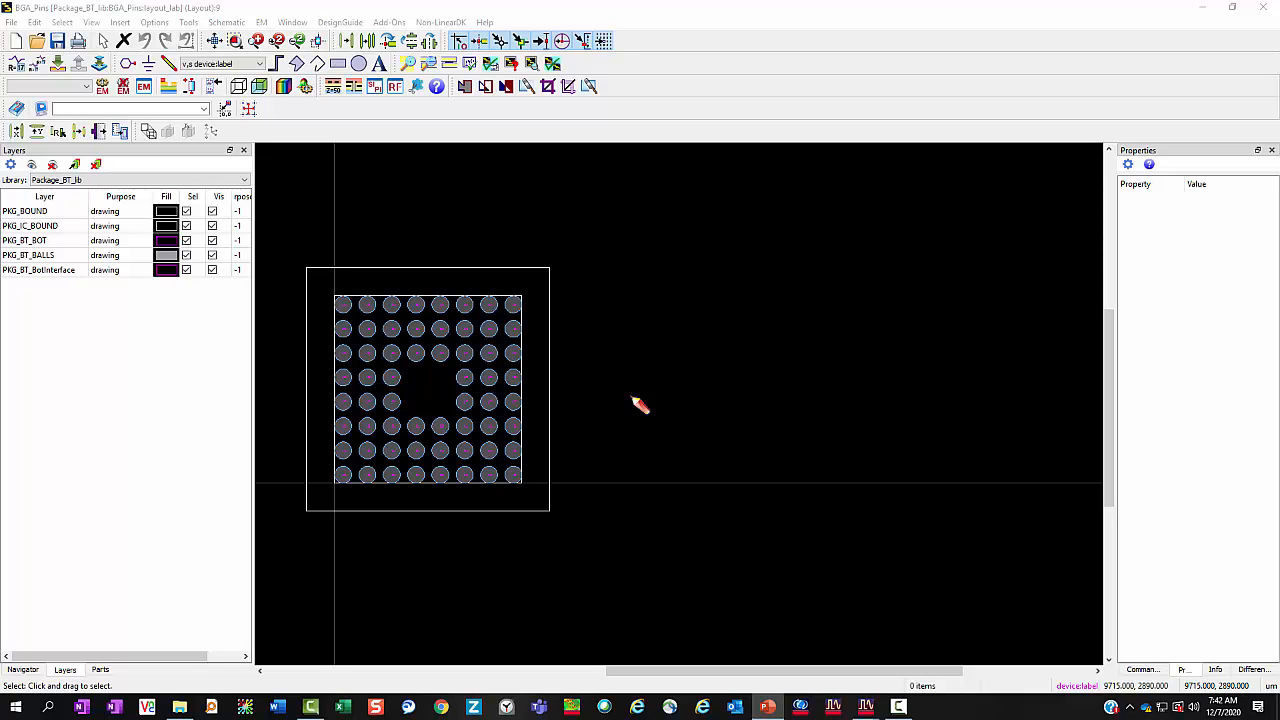
- Insert one BT_BALL via with automatic net in the empty area to the right of the package outline
left_click(638, 395)
key("v")
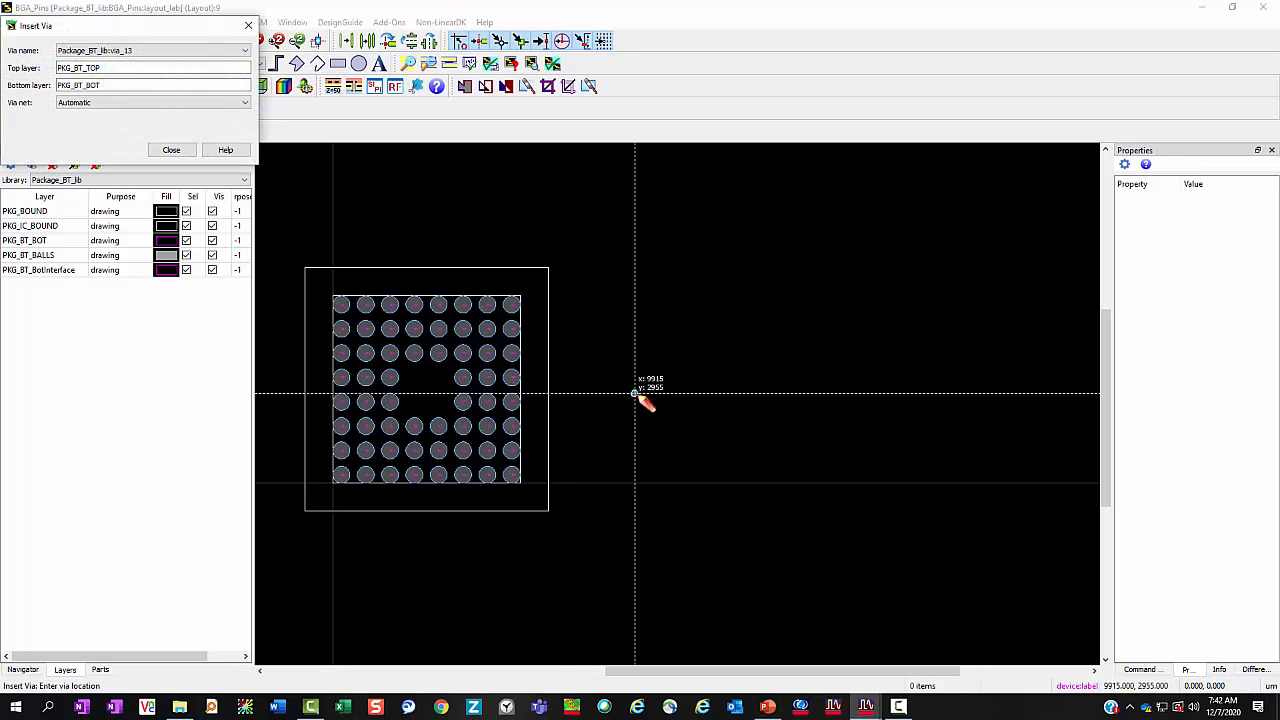
left_click_drag(174, 18, 642, 206)
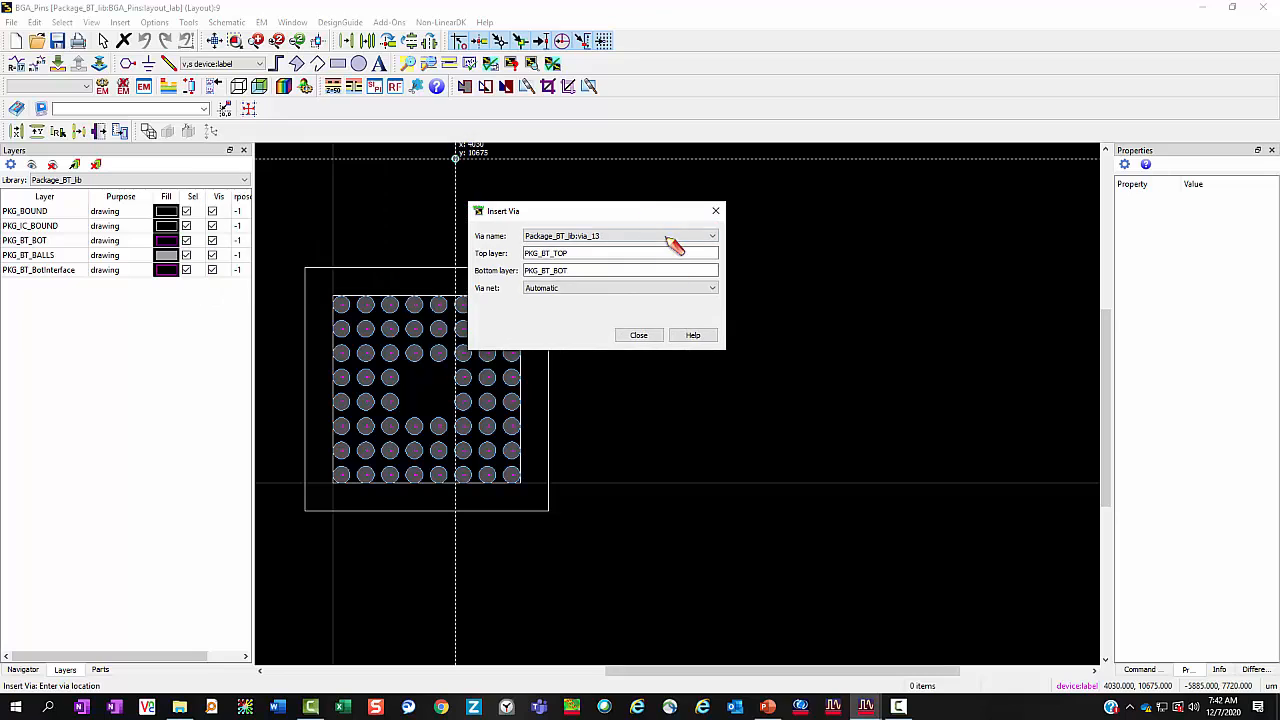
left_click(674, 237)
left_click(621, 308)
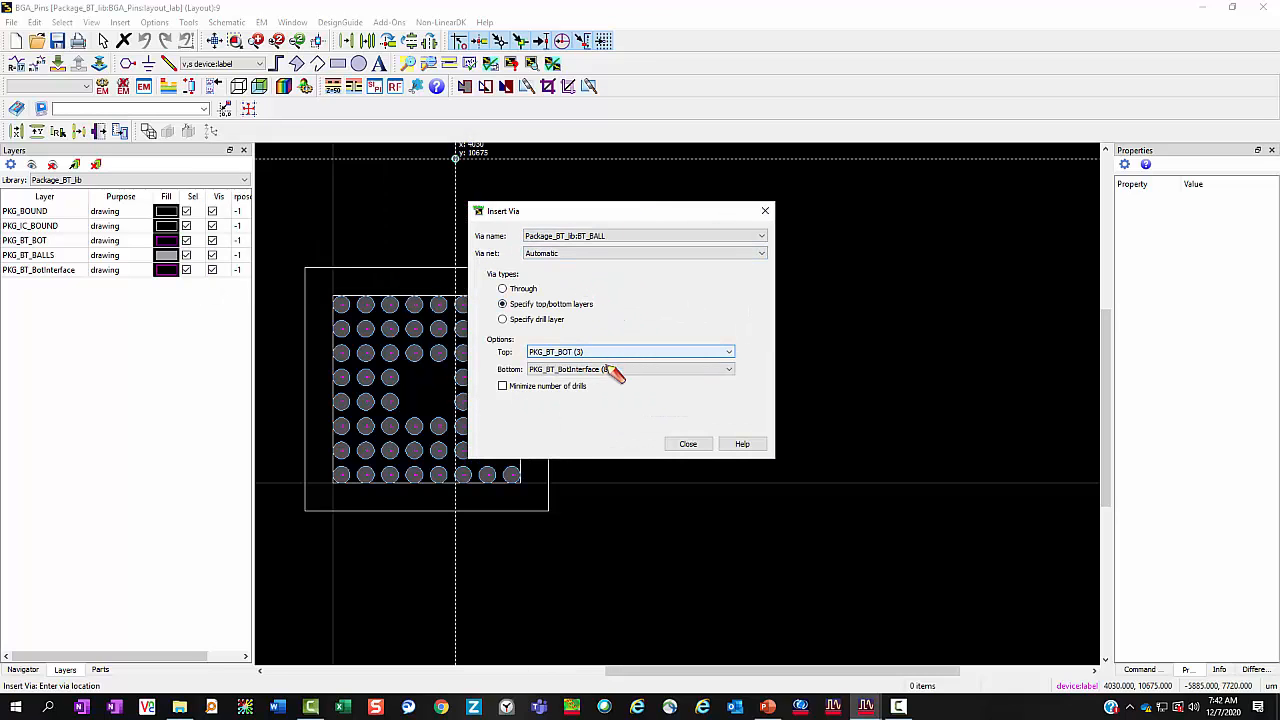
left_click(819, 391)
key("Escape")
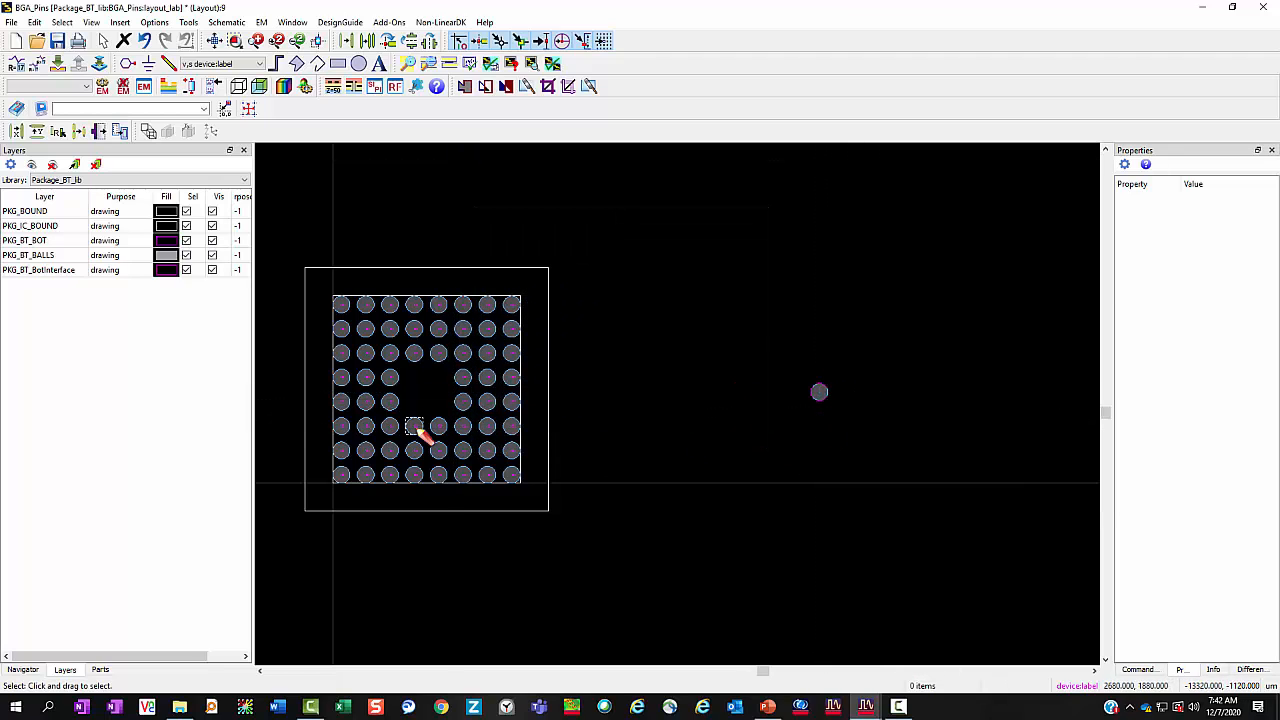
- Draw a circle on layer PKG_BT_BOT between the package outline and the separate via, and set its radius to 280 um
left_click(341, 305)
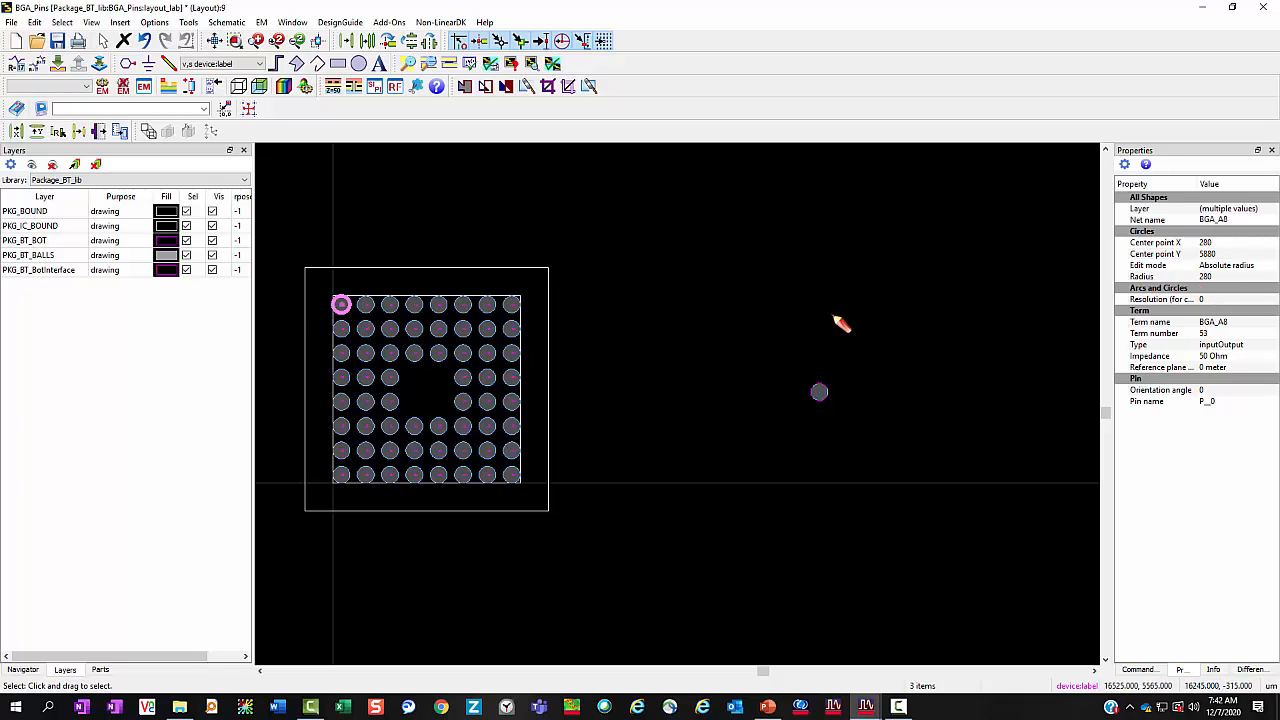
left_click(30, 241)
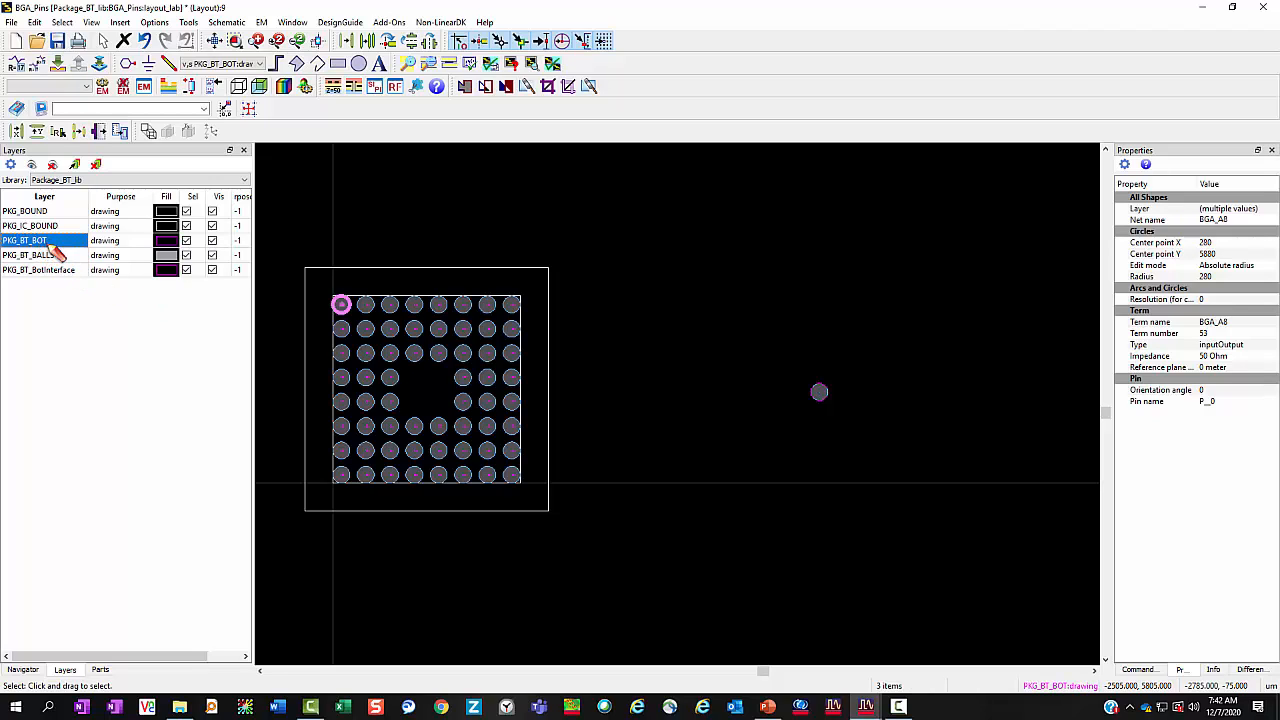
left_click(359, 63)
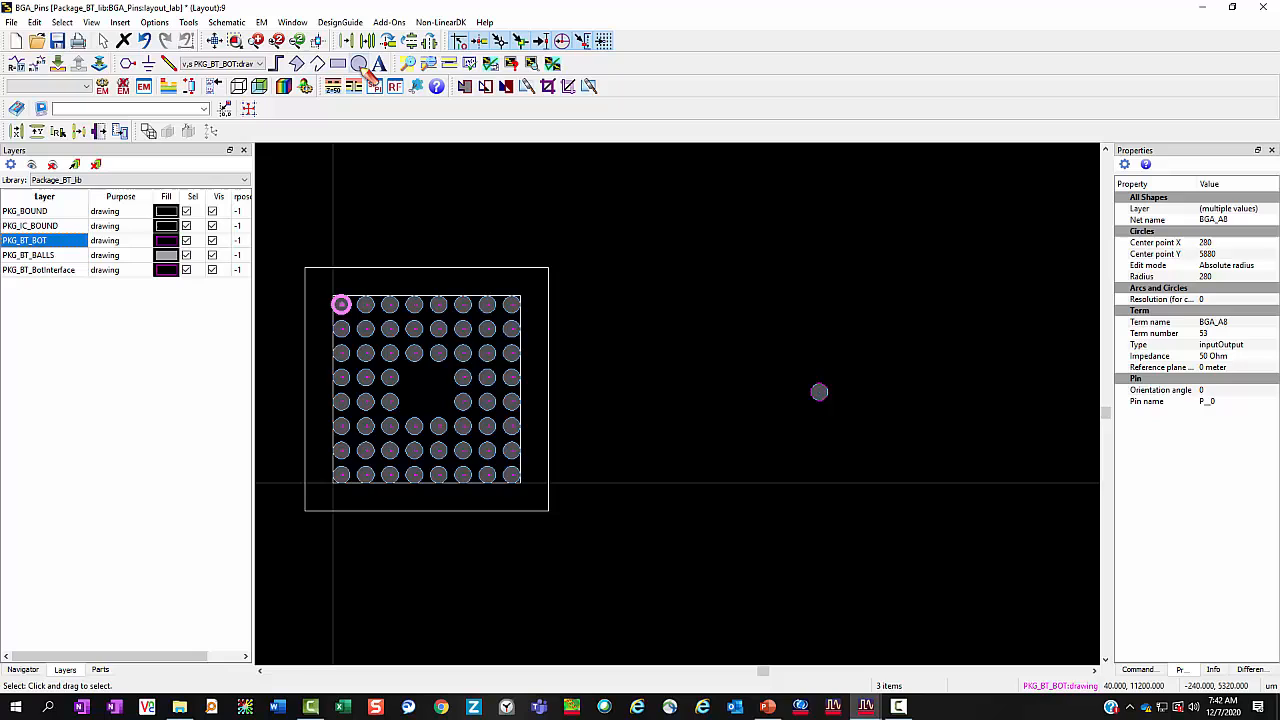
left_click(668, 339)
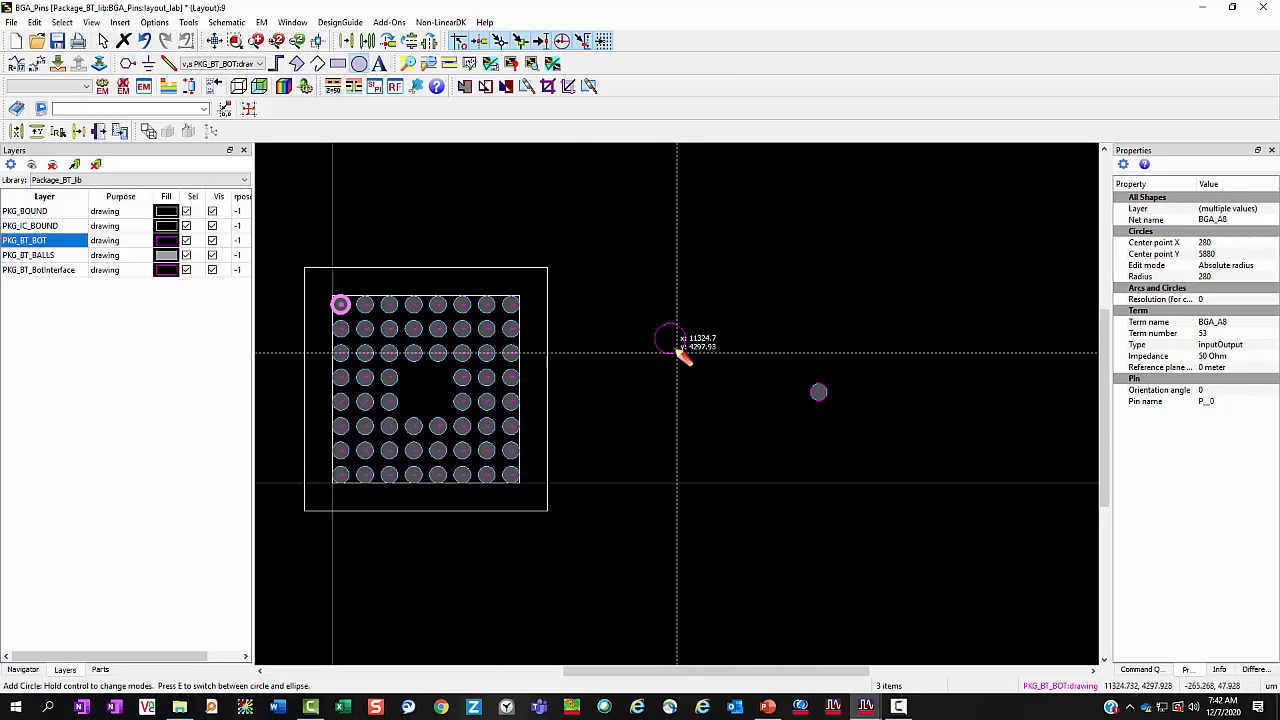
left_click(681, 356)
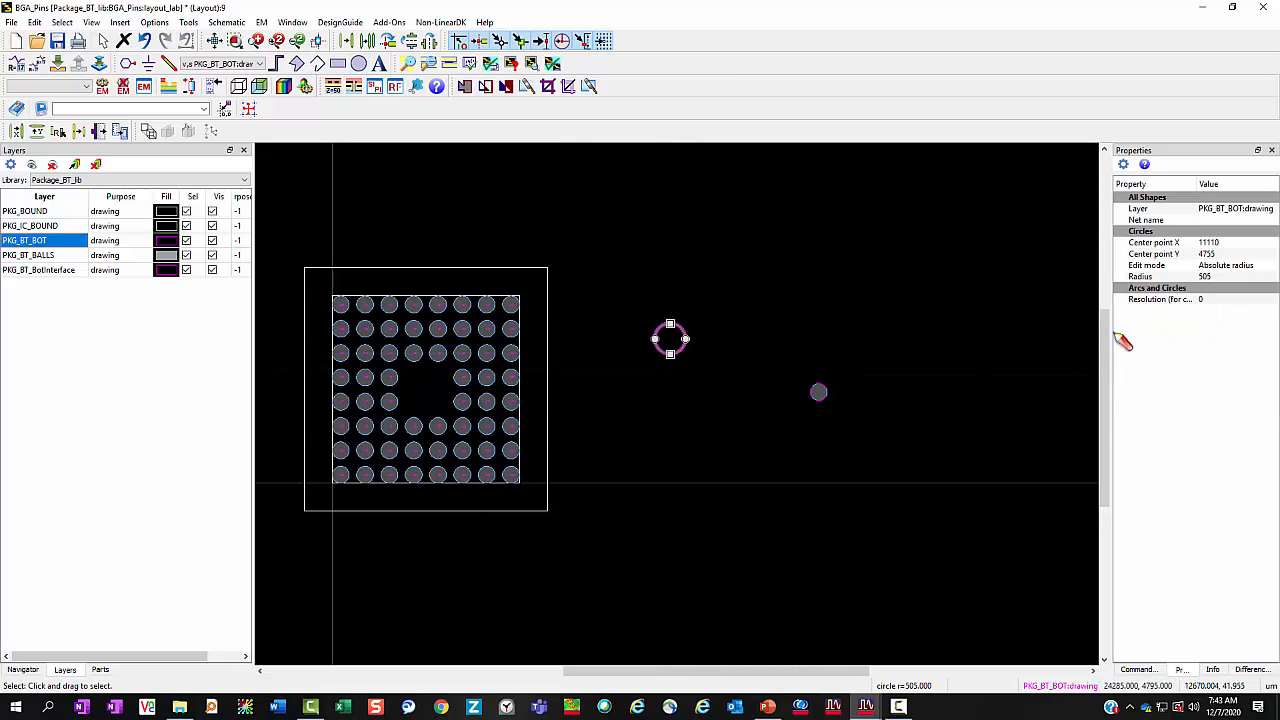
left_click(1212, 278)
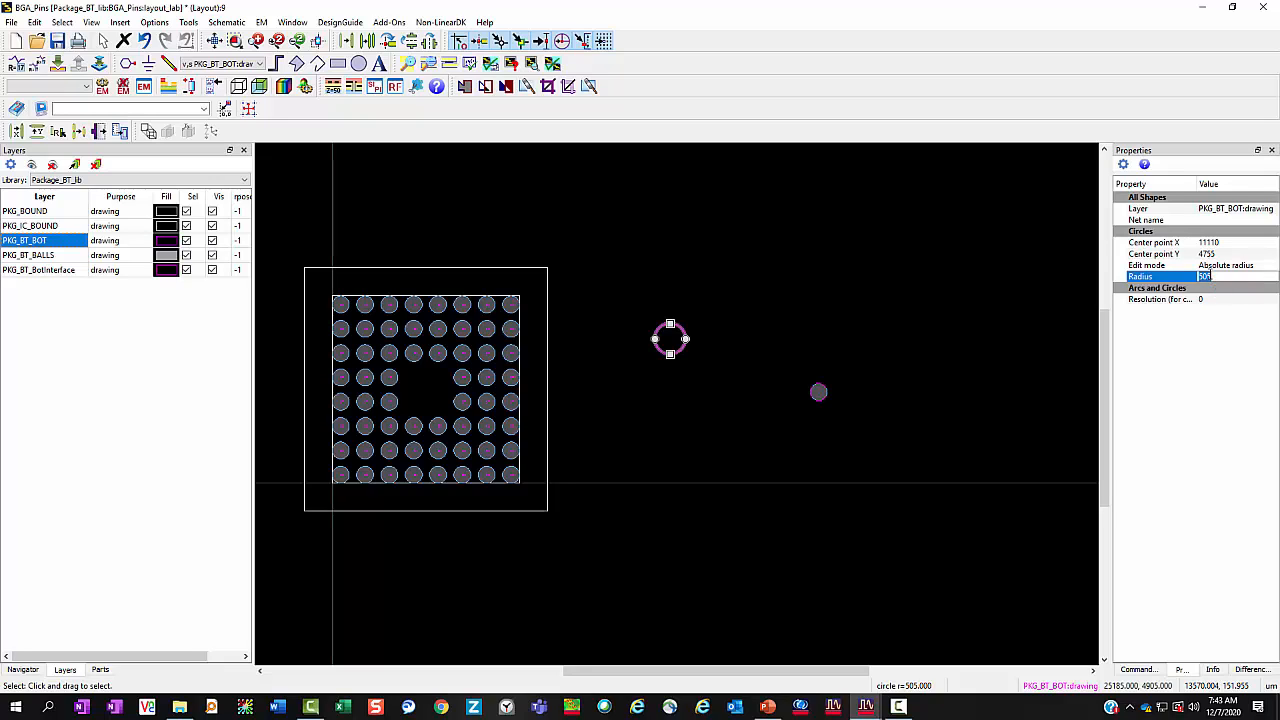
type("280")
key("Return")
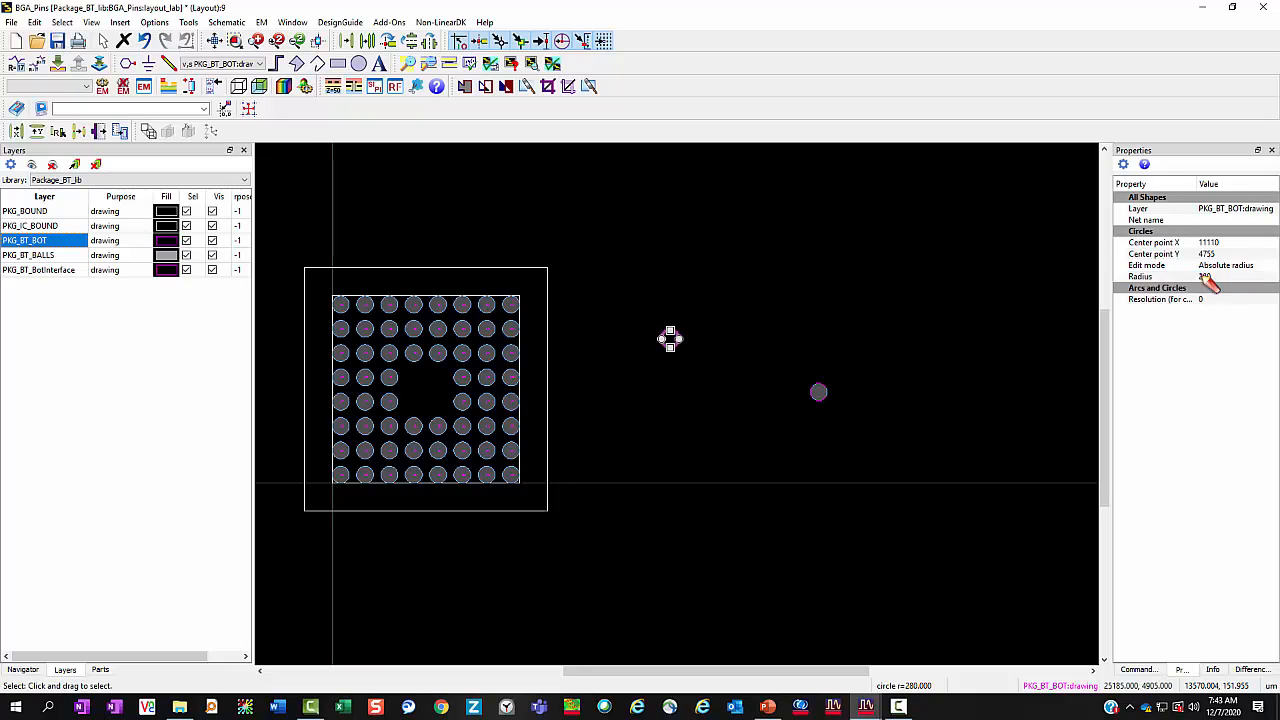
- Copy the new PKG_BT_BOT circle and paste the duplicate just below and to the right of the original
left_click(642, 314)
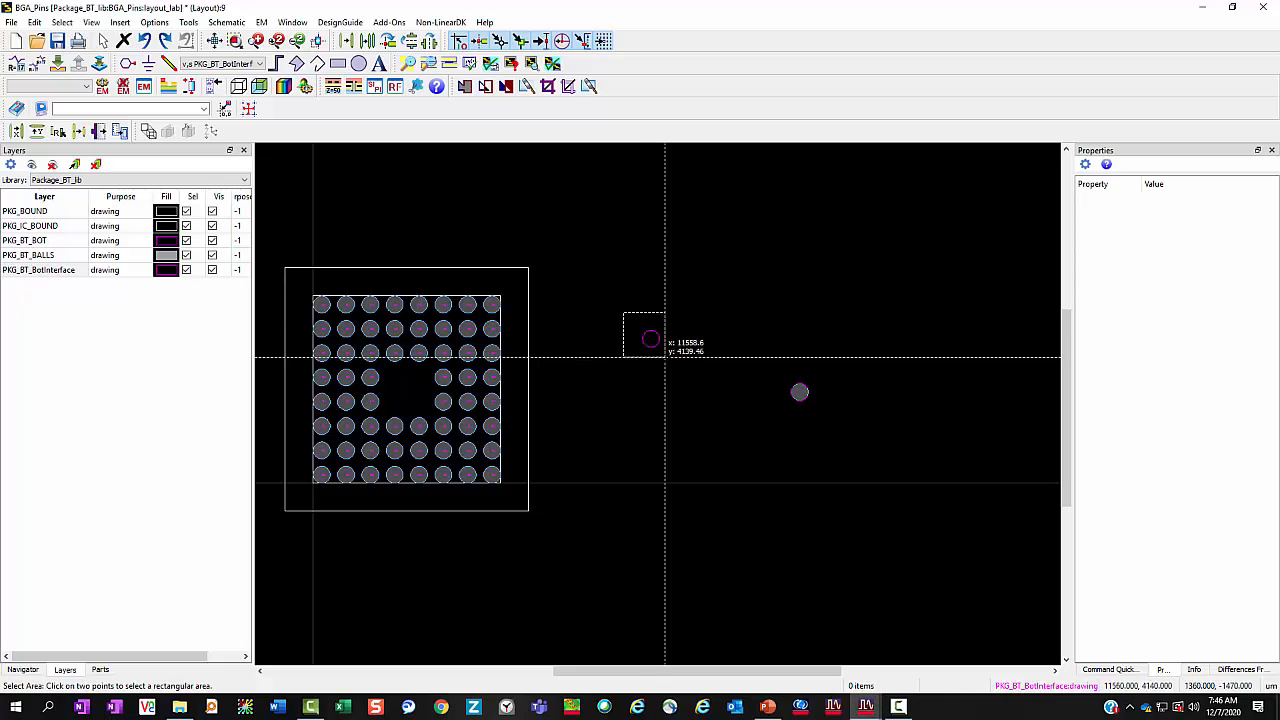
left_click(665, 357)
key("ctrl+c")
key("ctrl+v")
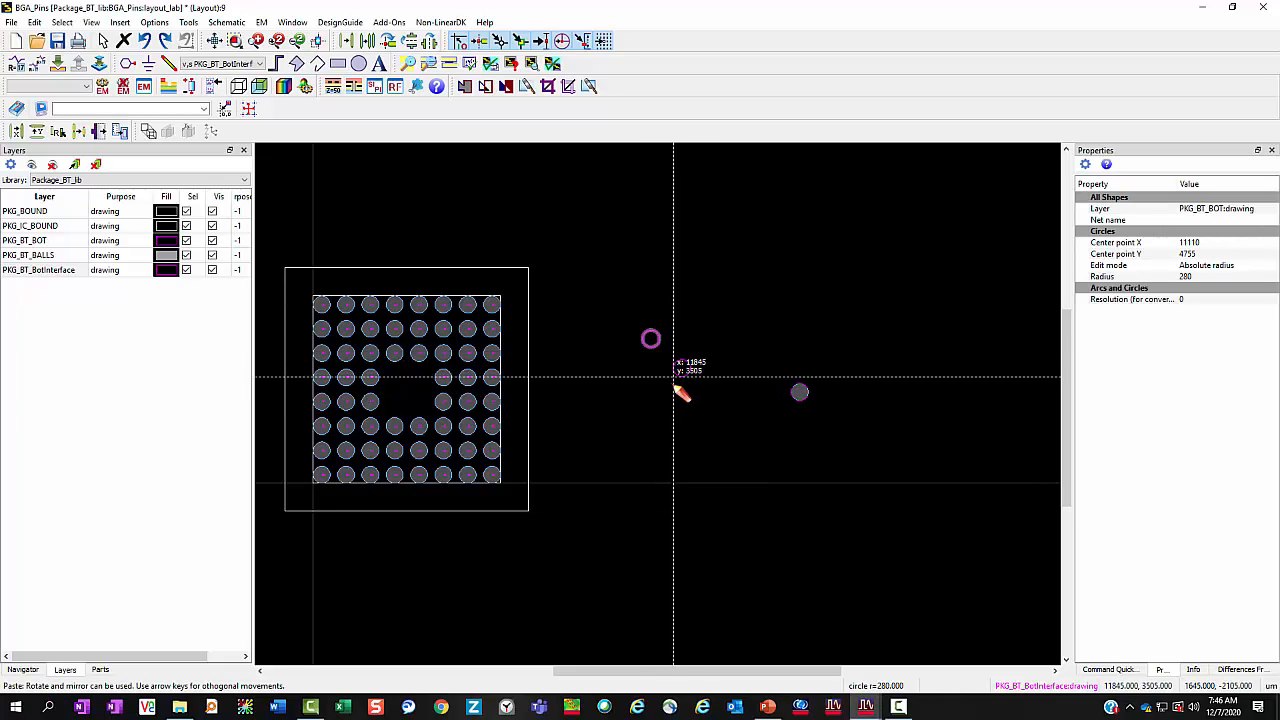
left_click(667, 389)
key("Escape")
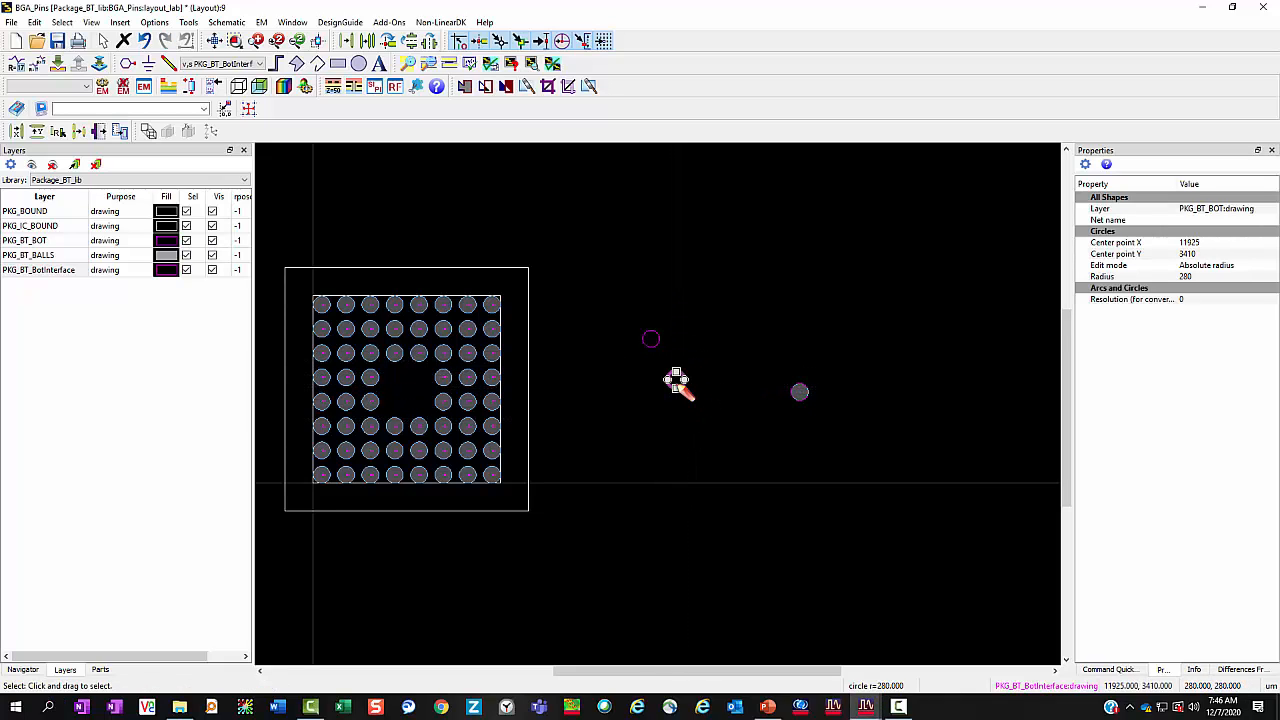
- Change the pasted circle's layer to PKG_BT_BotInterface:drawing and clear the selection
left_click(1192, 210)
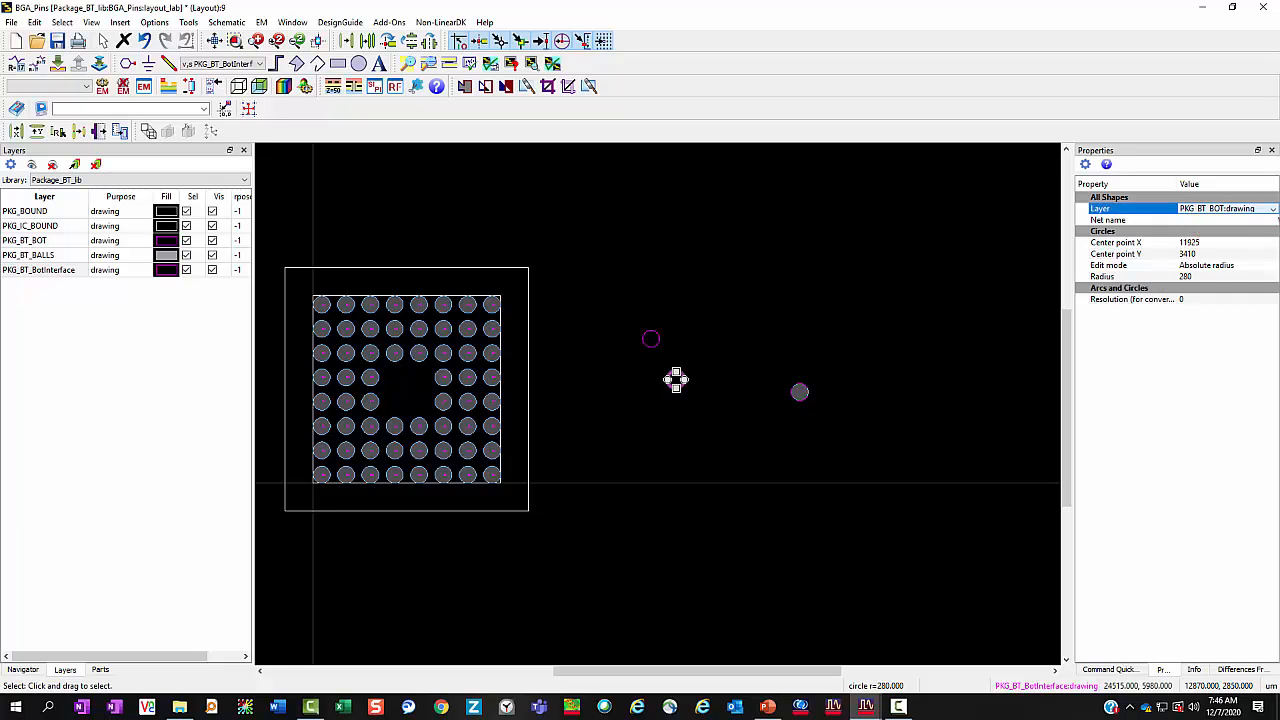
left_click(1274, 210)
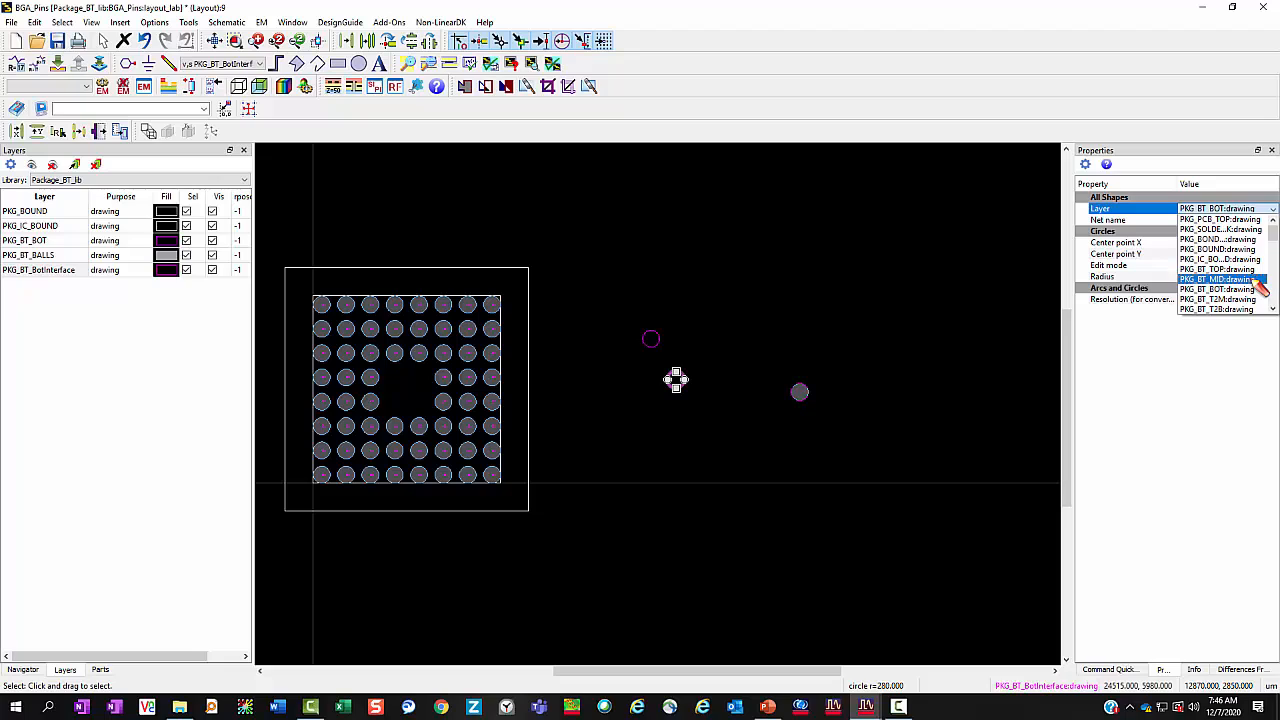
scroll(1260, 288, "down", 1)
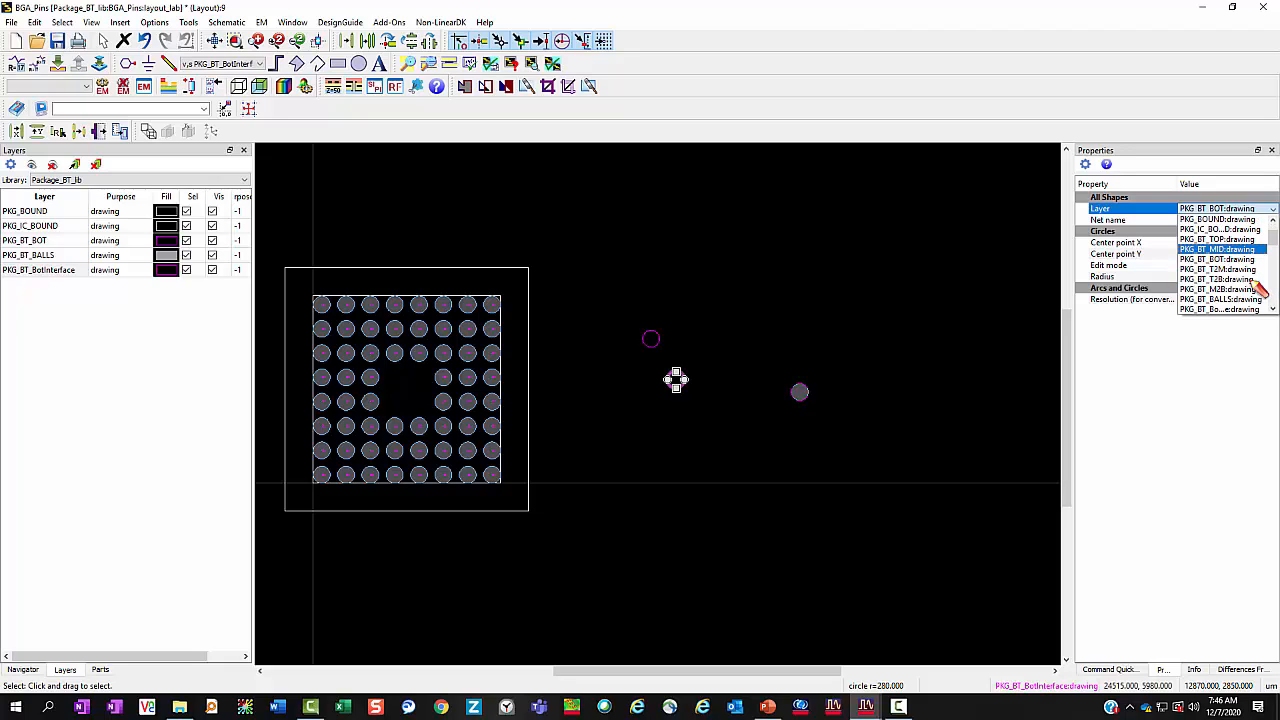
left_click(1080, 272)
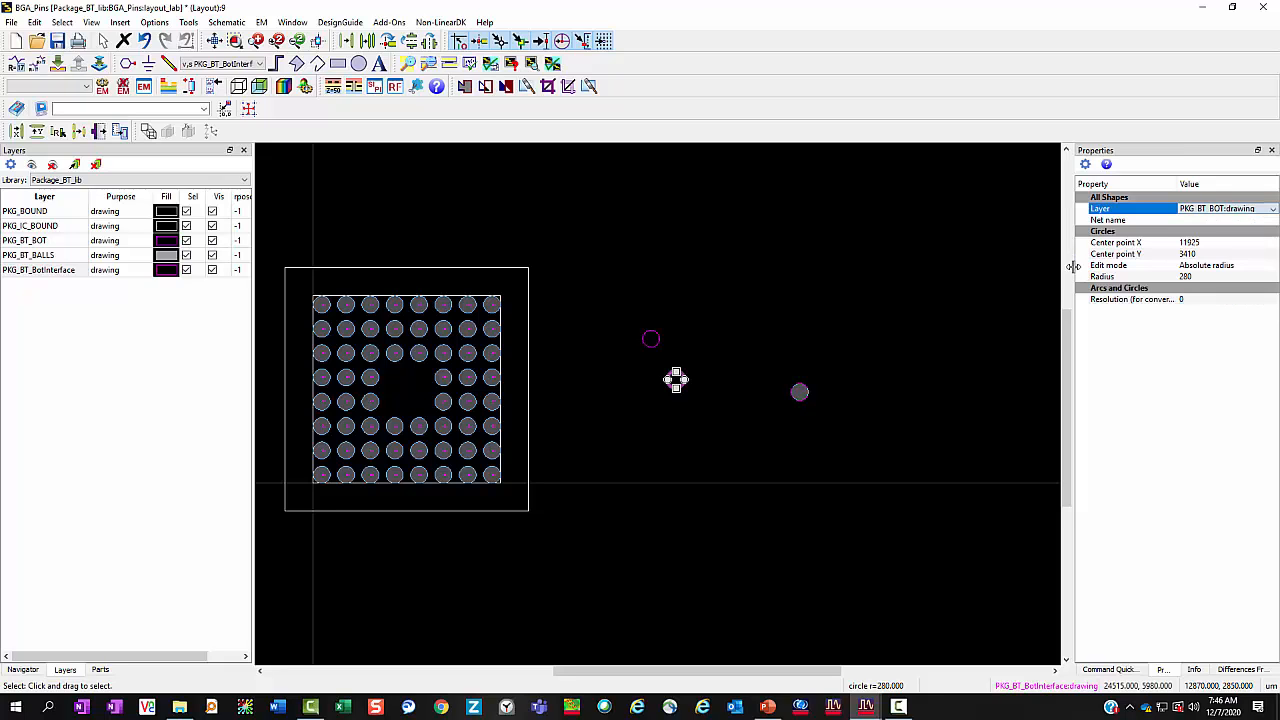
left_click_drag(1068, 266, 1006, 263)
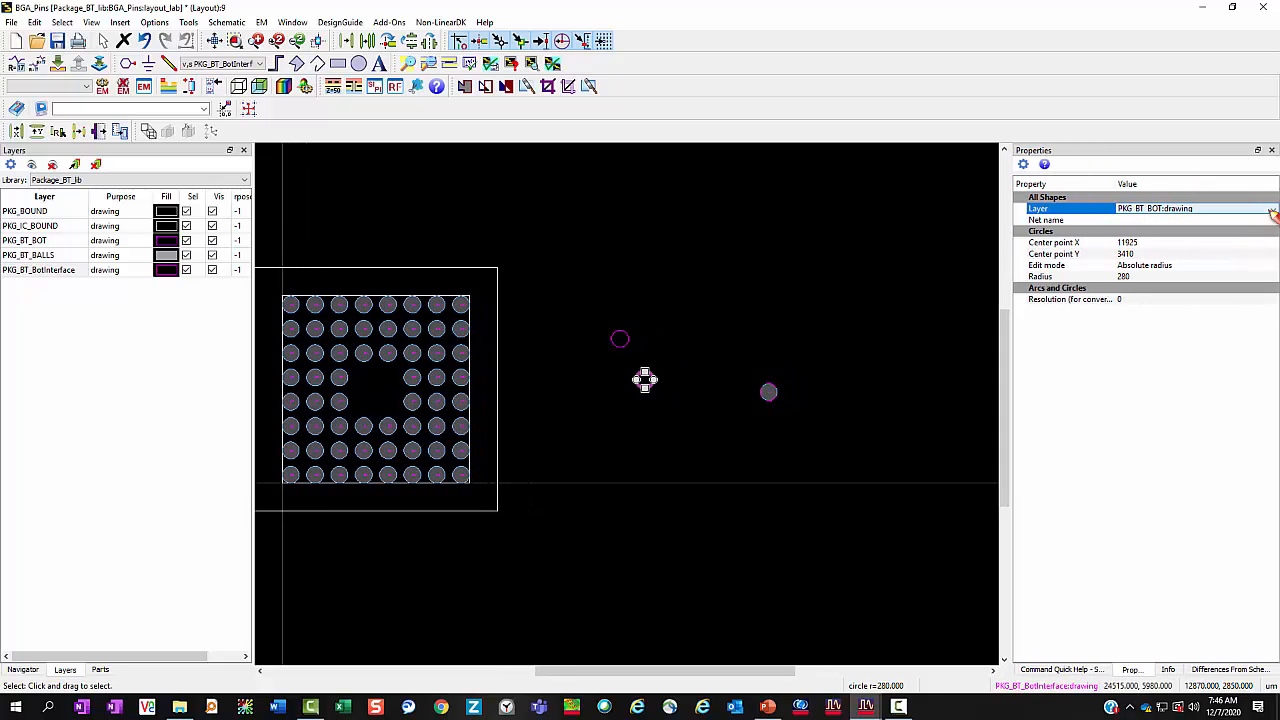
left_click(1272, 209)
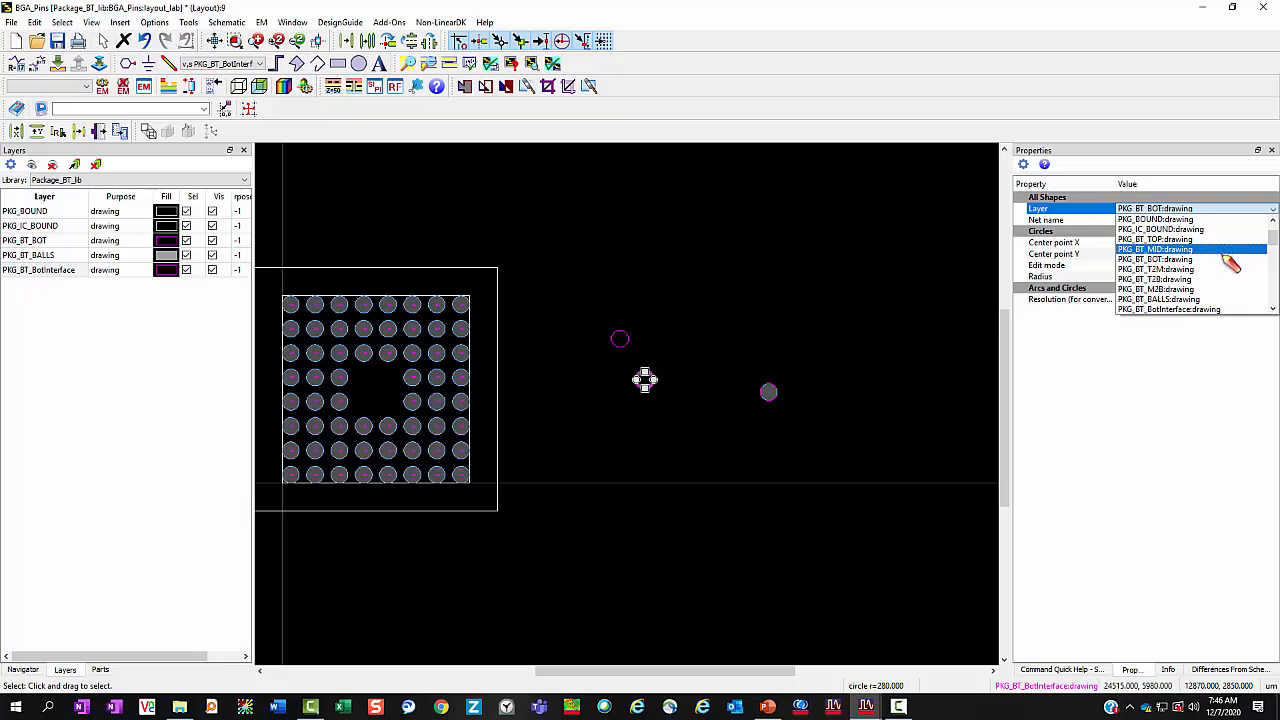
scroll(1225, 268, "down", 1)
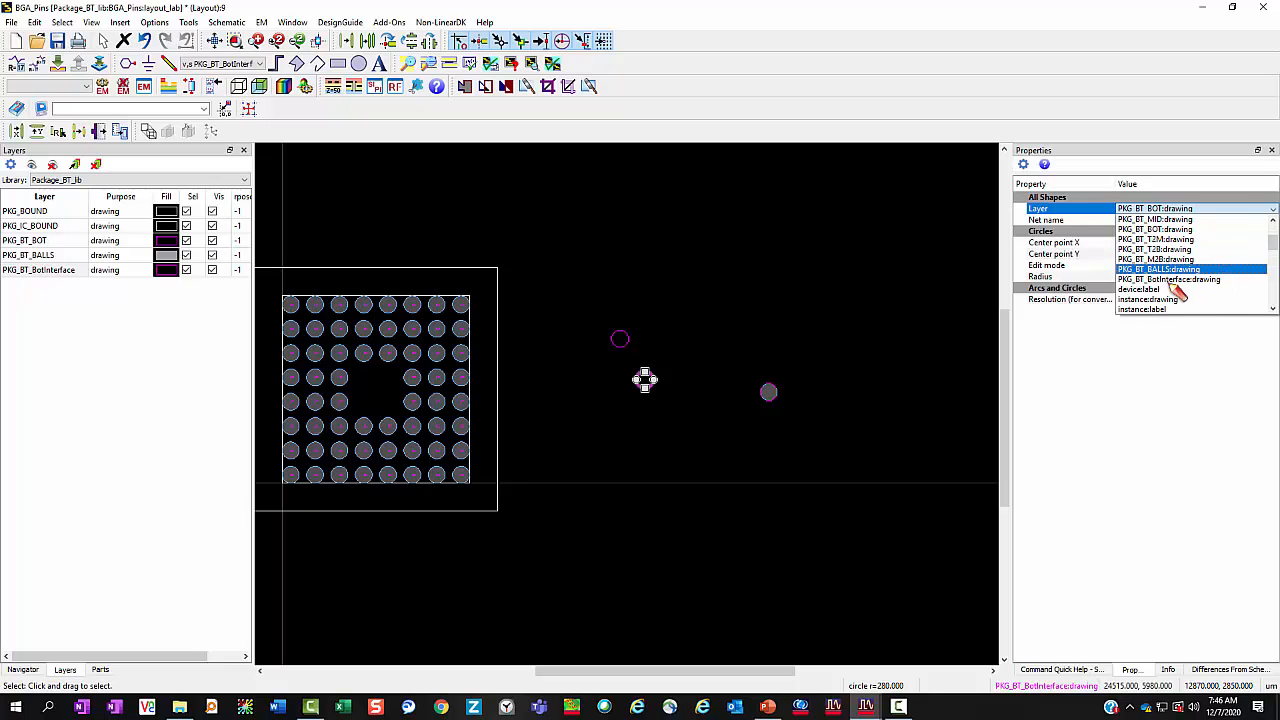
left_click(1183, 280)
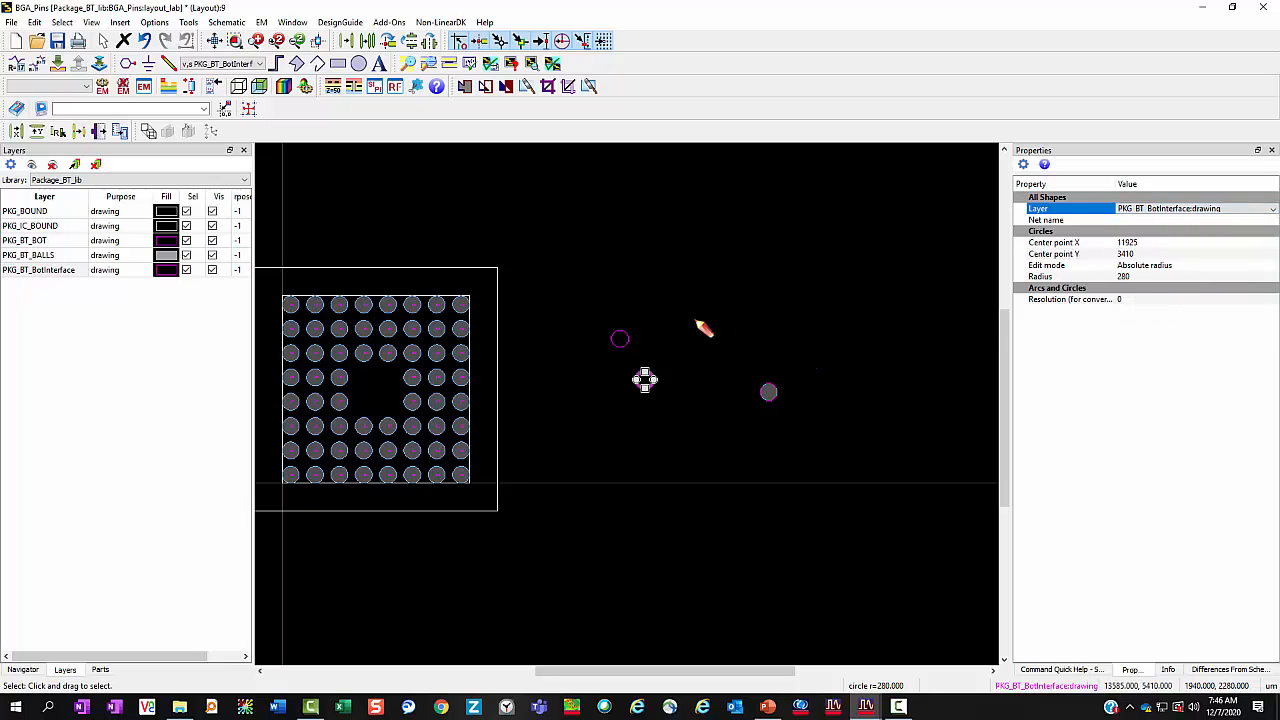
left_click(712, 417)
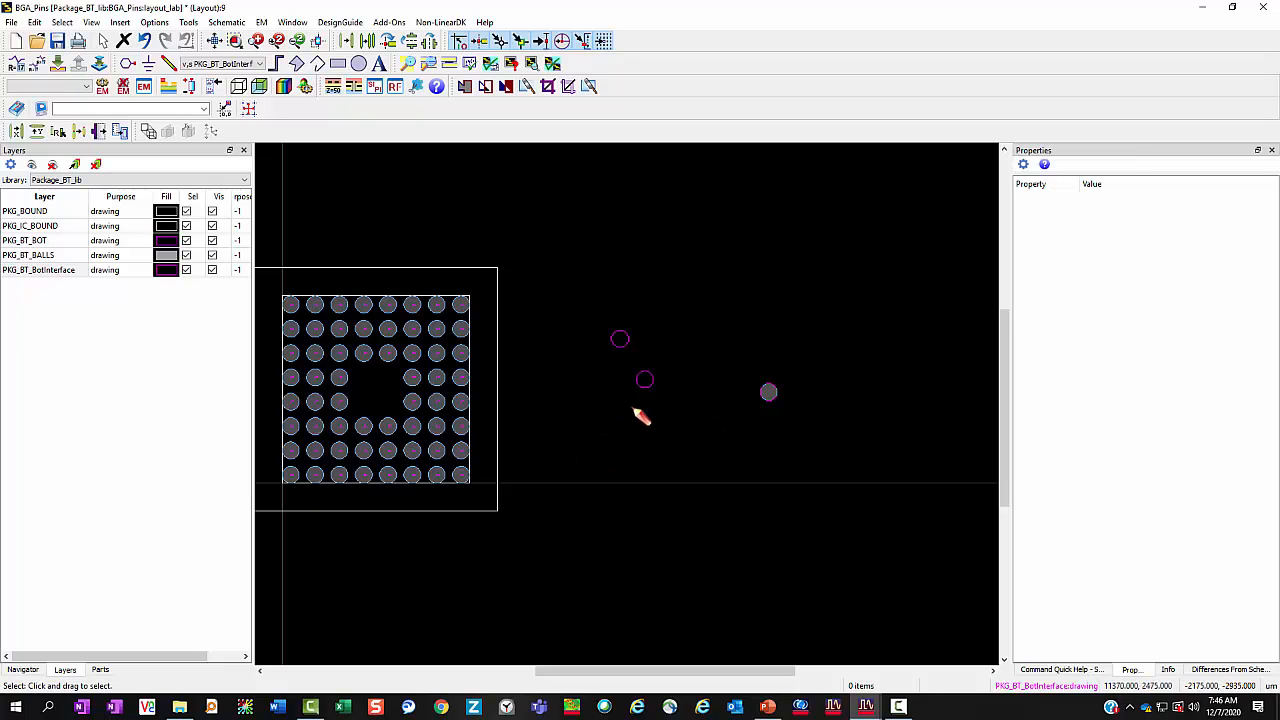
- Move the PKG_BT_BOT circle by its center onto the center of the PKG_BT_BotInterface circle
key("alt+Tab")
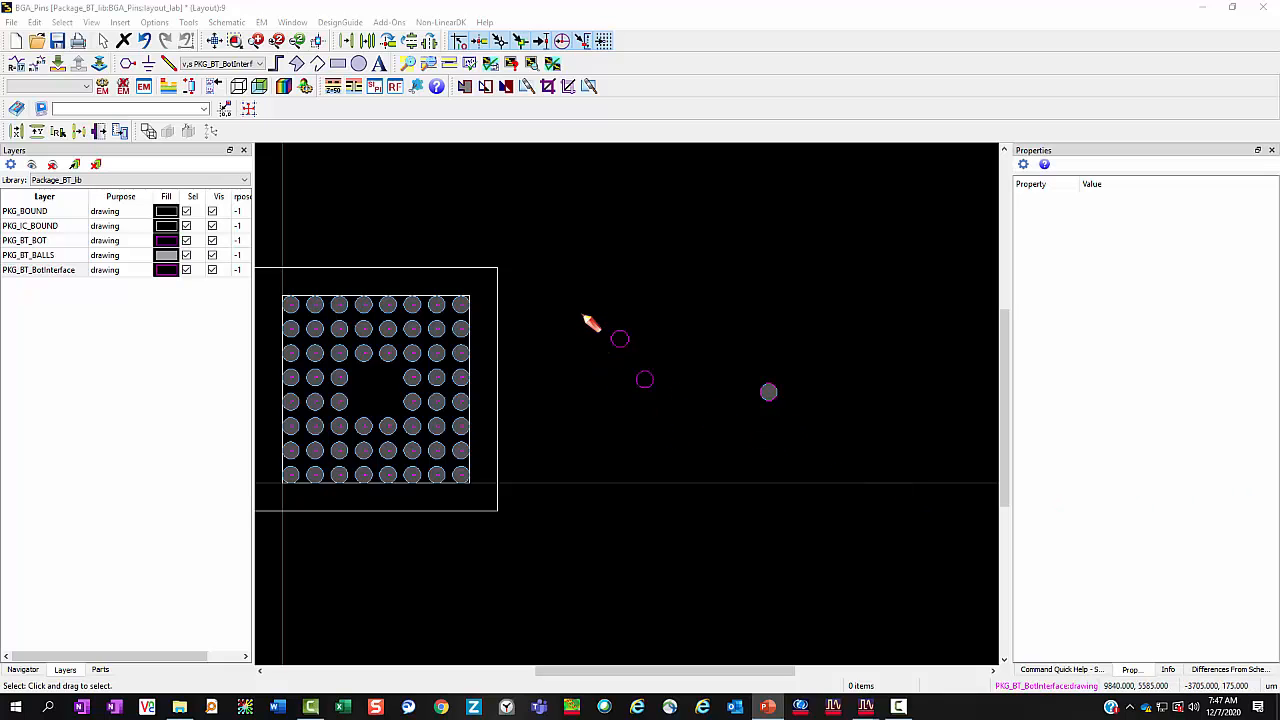
left_click_drag(584, 316, 629, 355)
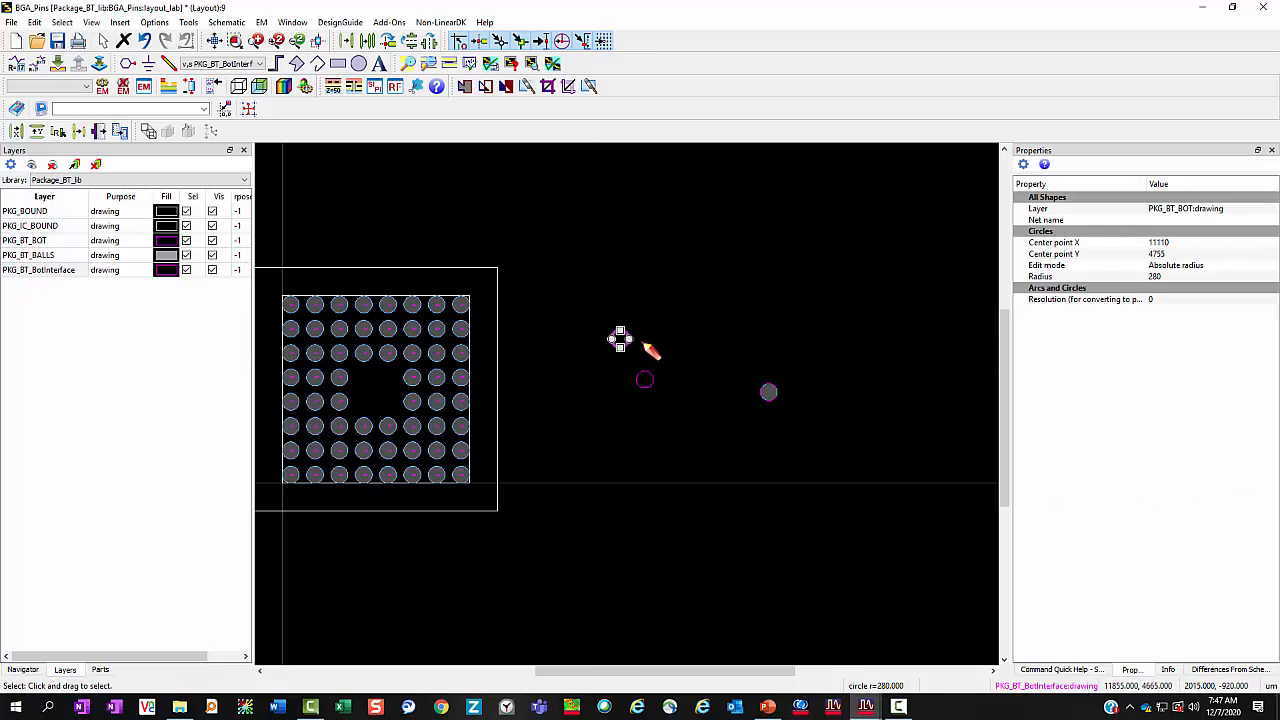
key("m")
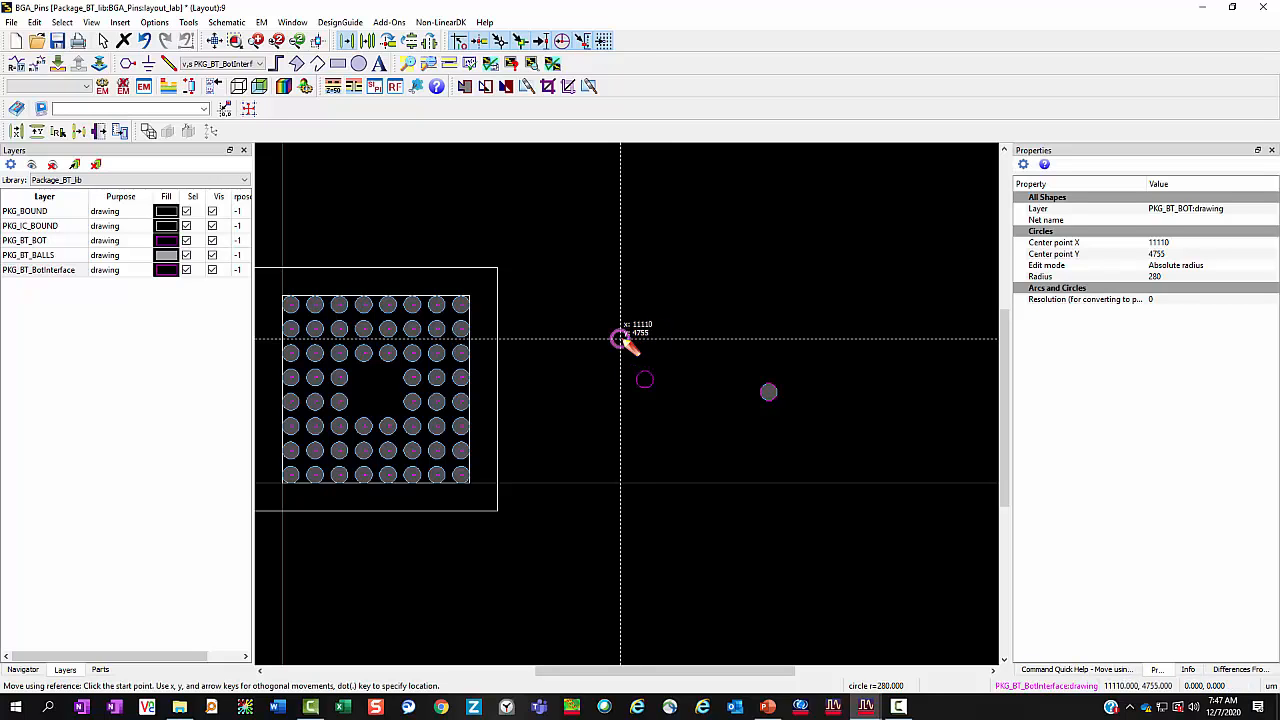
left_click(620, 338)
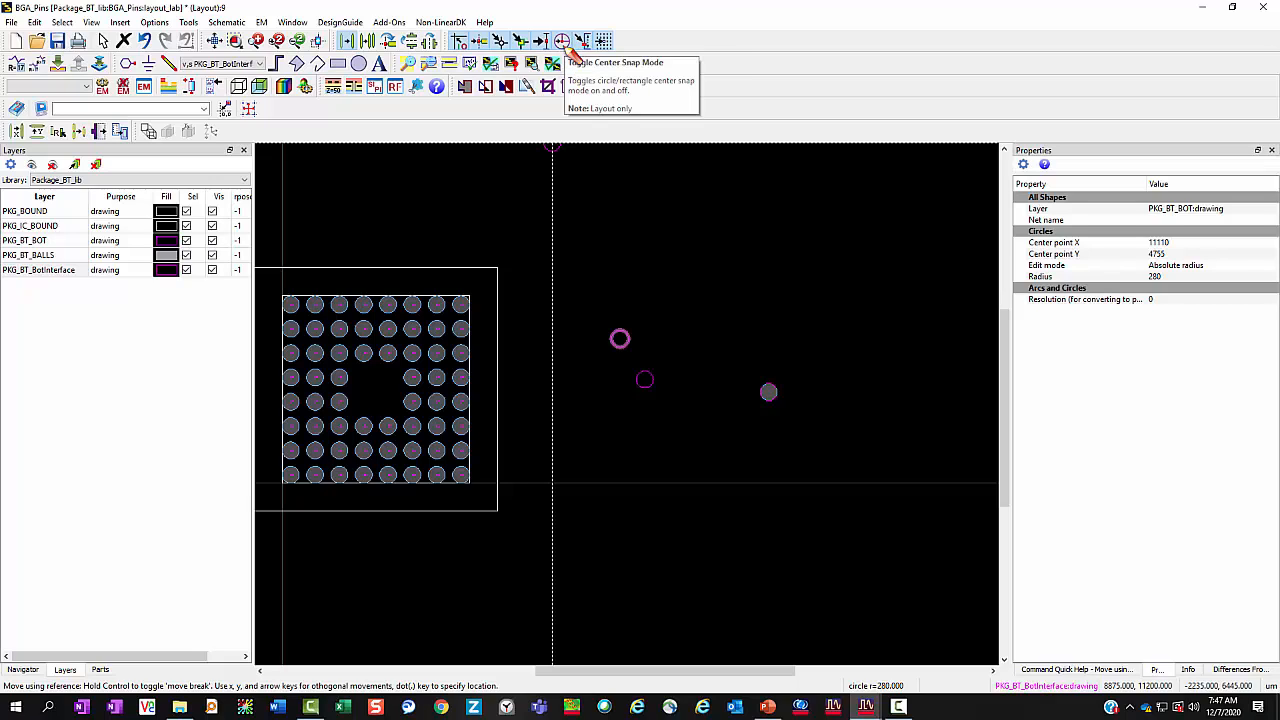
left_click(645, 380)
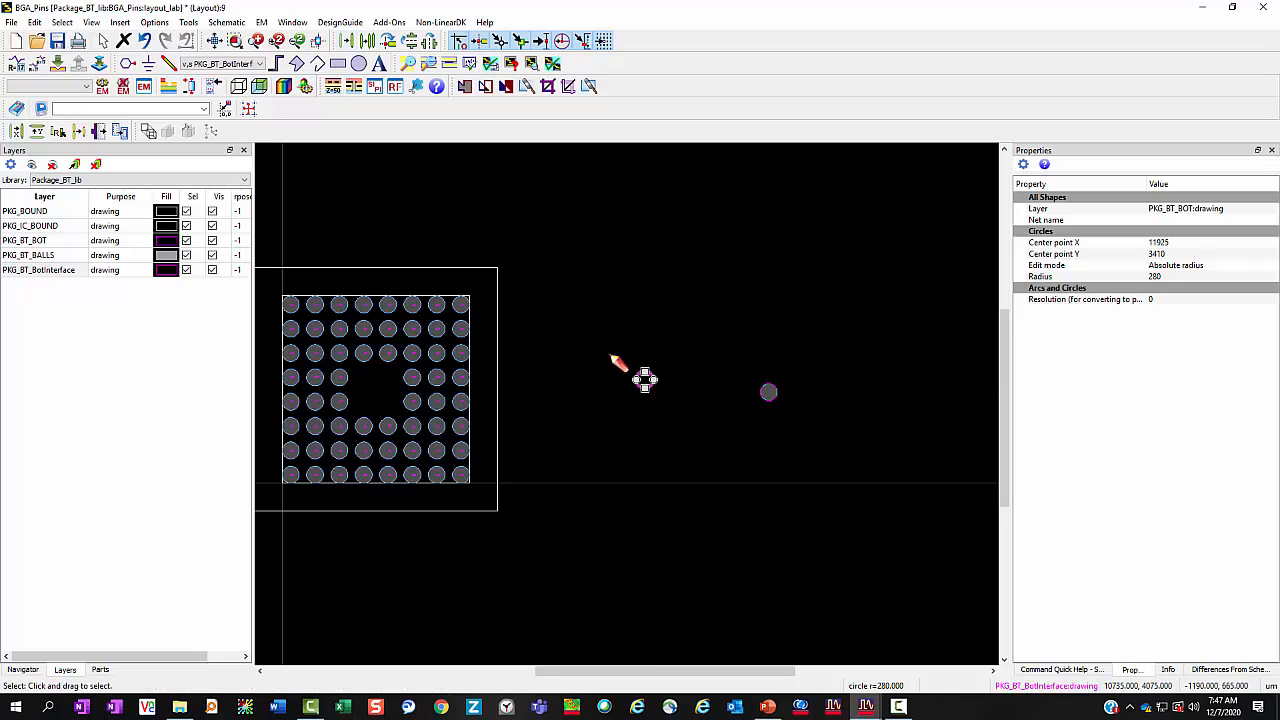
- Move both stacked circles together by their center onto the center of the separate BT_BALL via
left_click_drag(608, 350, 688, 416)
key("m")
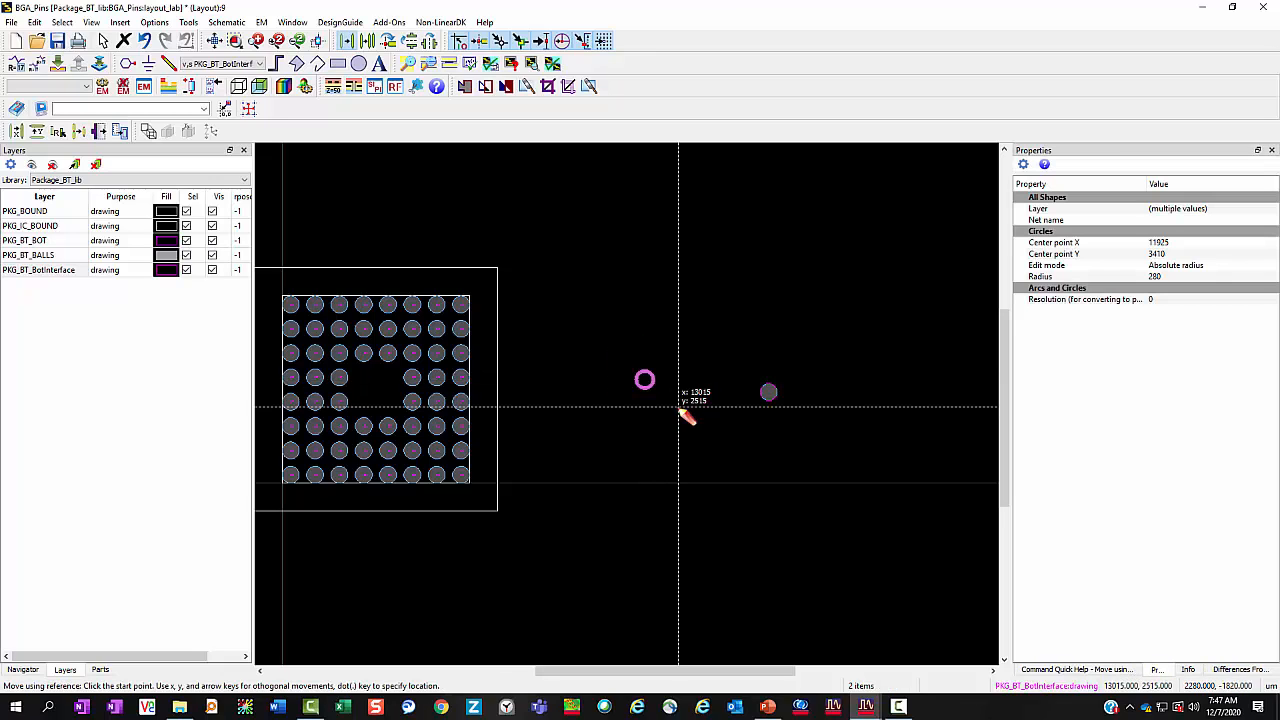
left_click(645, 380)
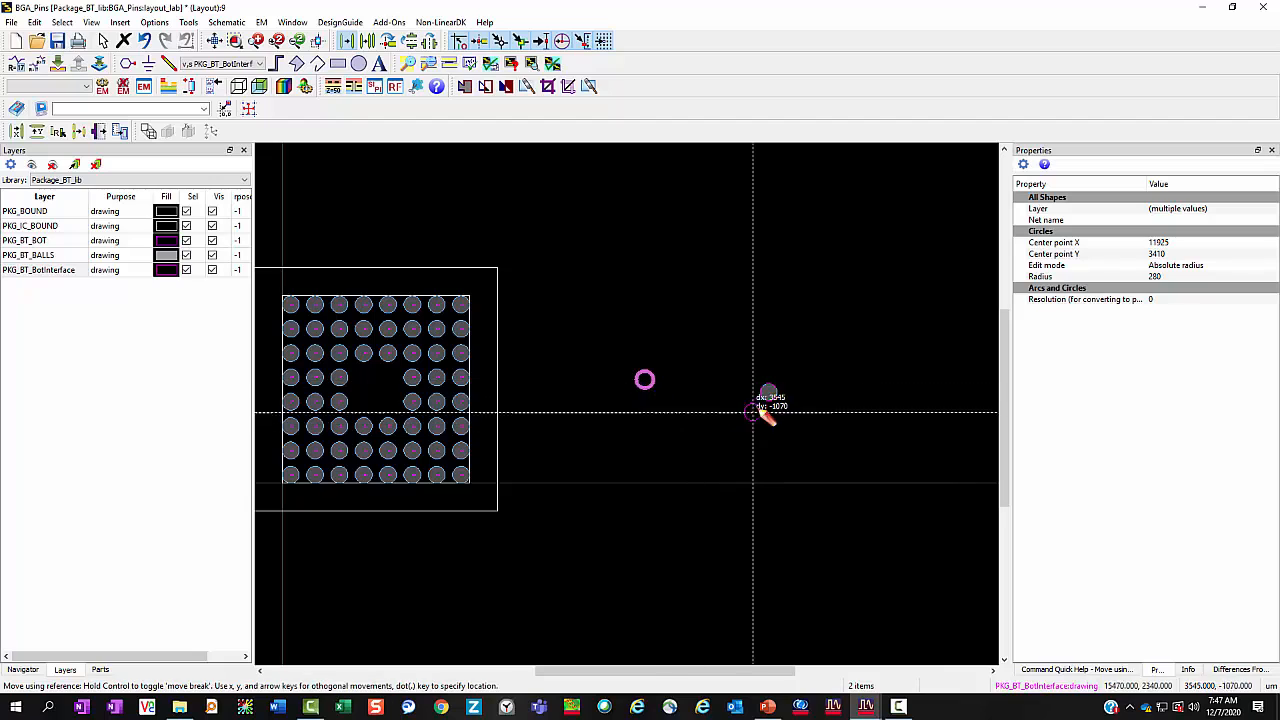
left_click(768, 391)
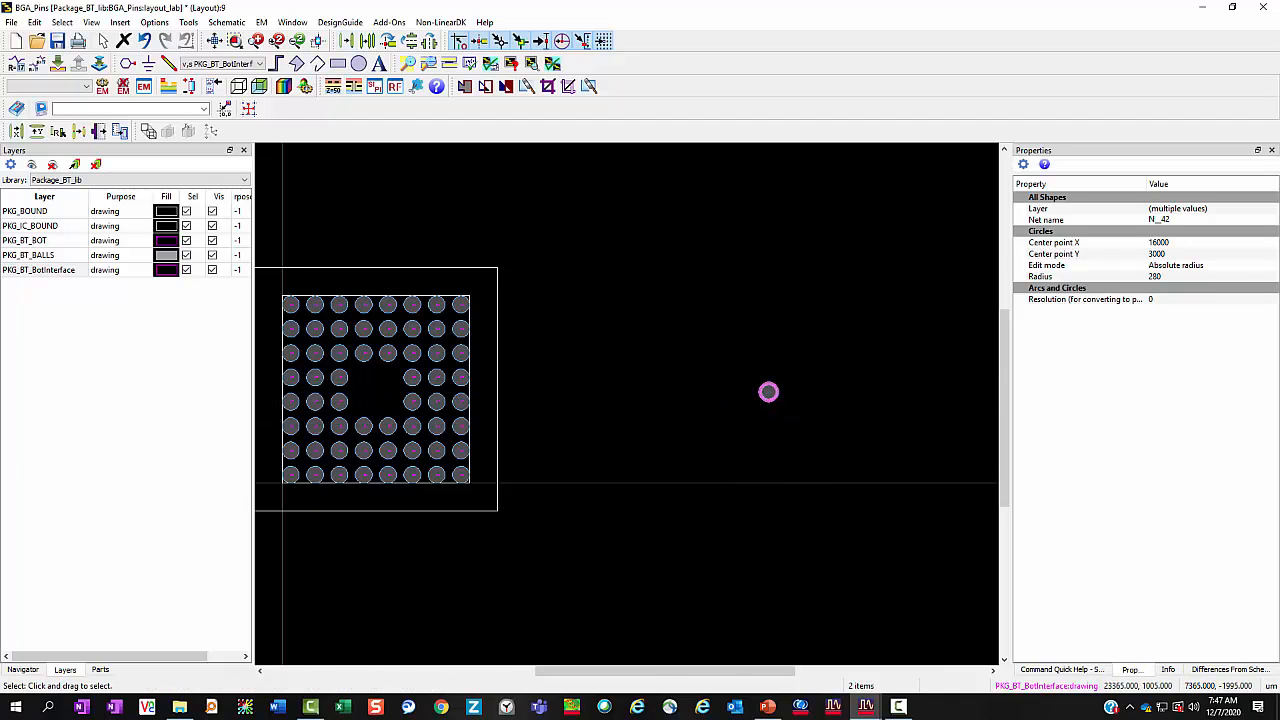
- Measure the center-to-center pitch between the two uppermost balls in the existing package's outermost column farthest from the origin
left_click(696, 398)
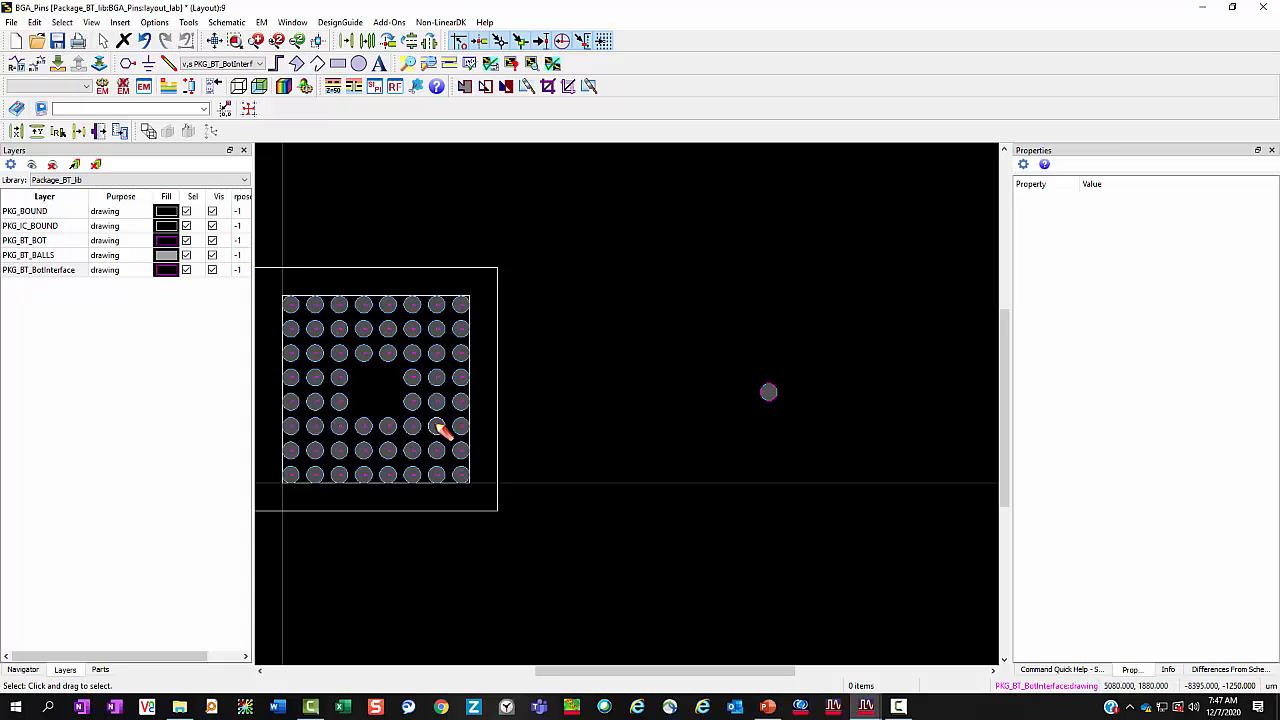
scroll(549, 374, "up", 2)
scroll(617, 398, "up", 1)
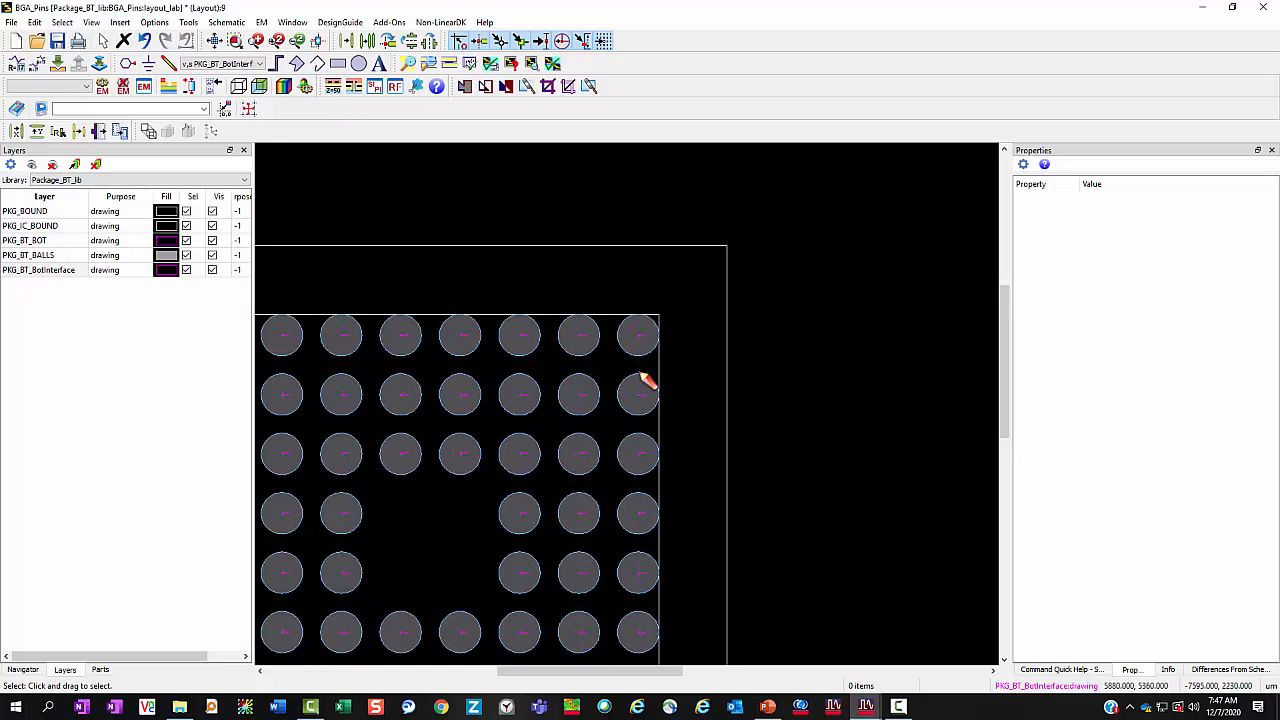
right_click(779, 337)
left_click(827, 559)
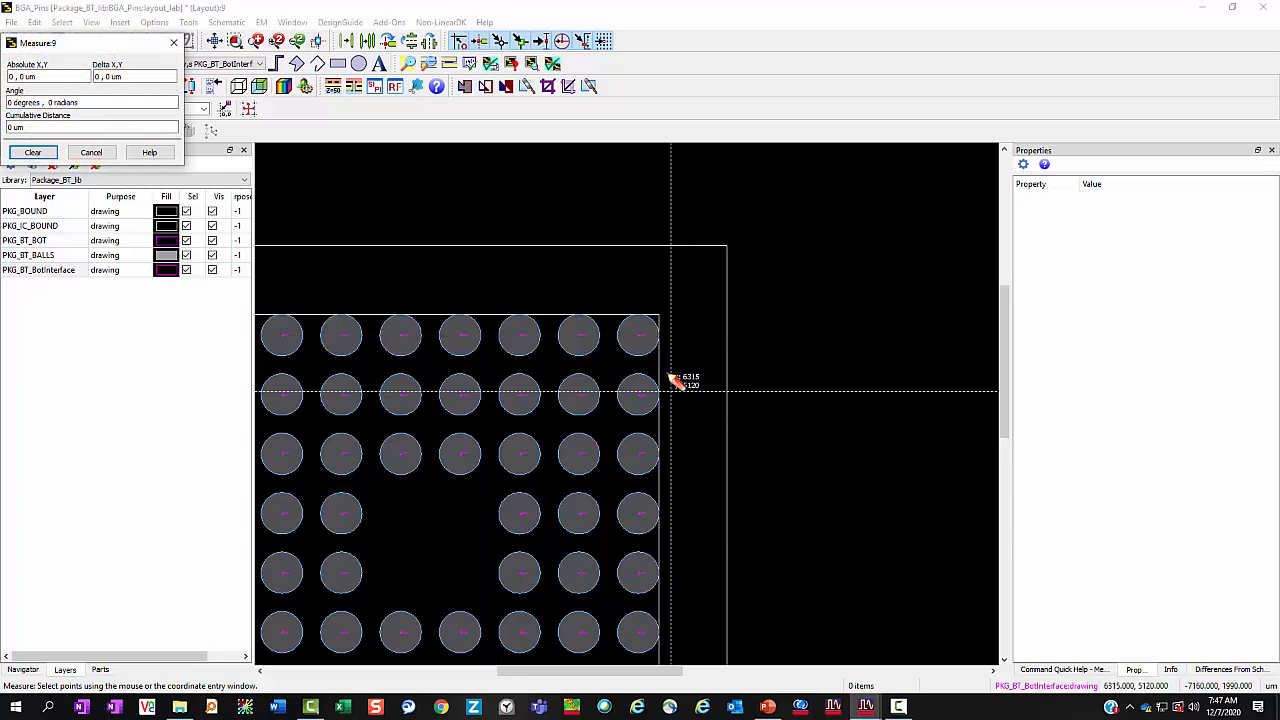
left_click(641, 345)
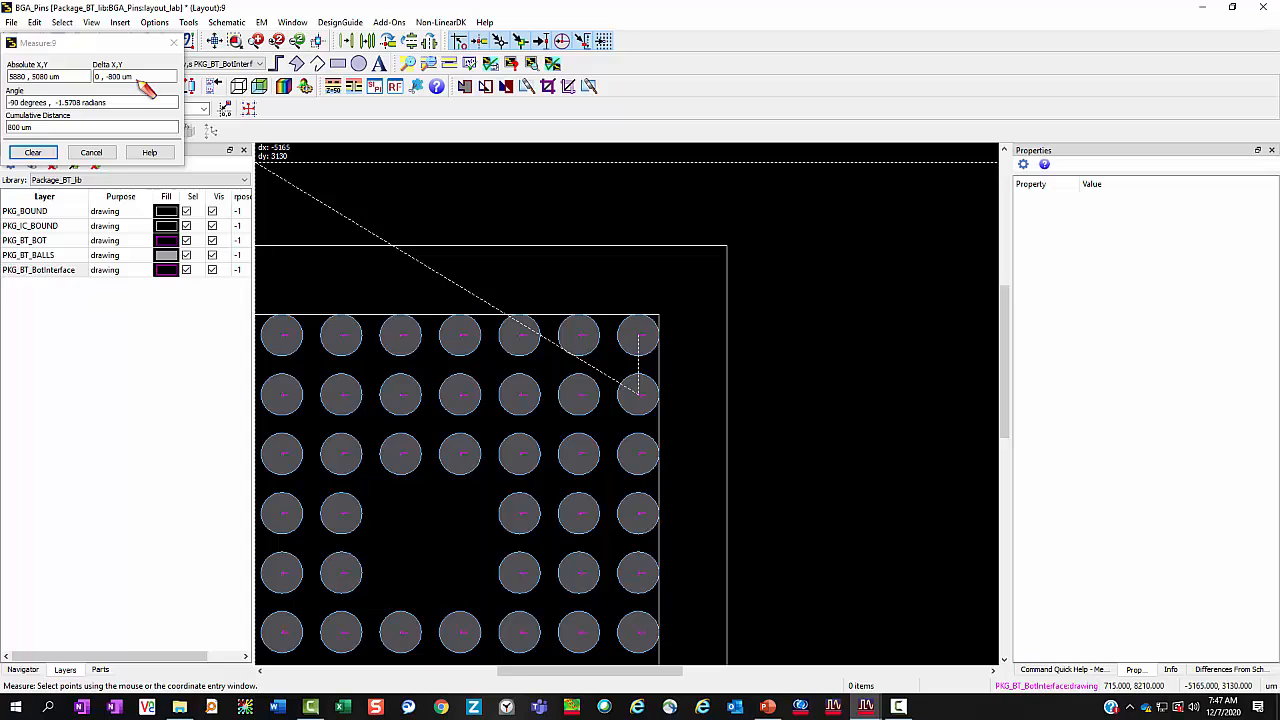
key("Escape")
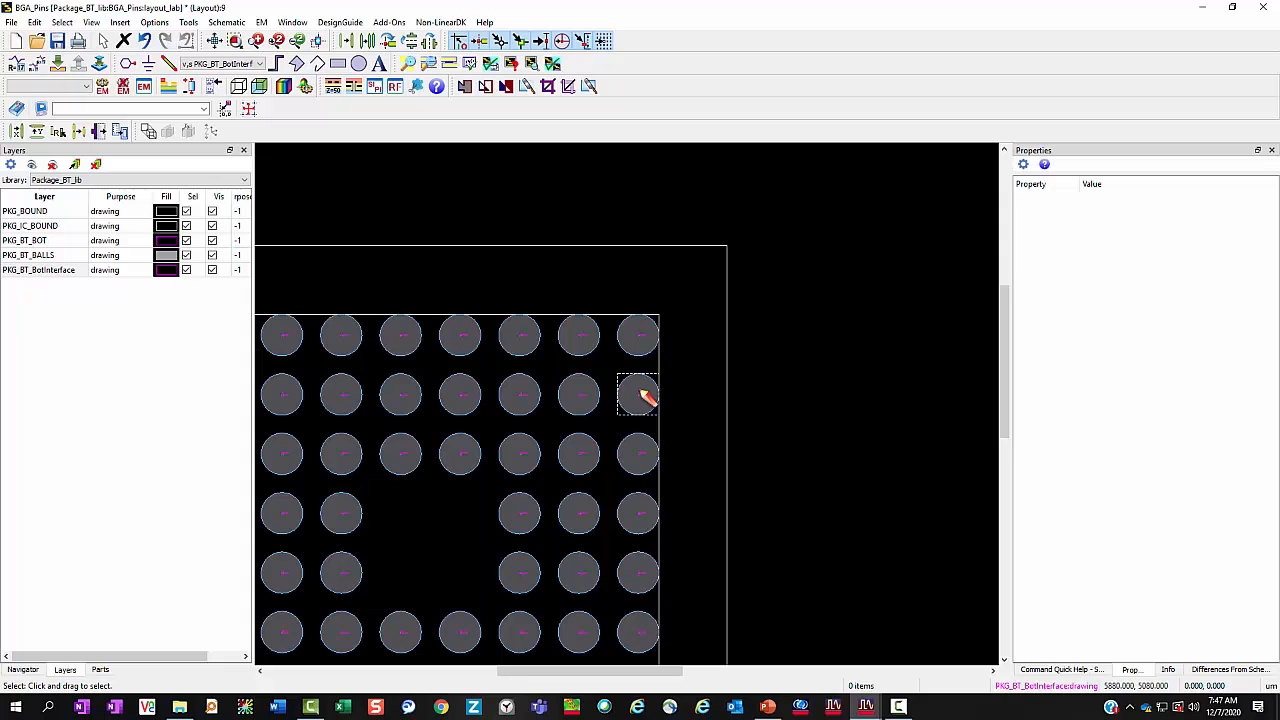
- Step and repeat the ball stack with 240 X and Y spacing, 8 rows and 8 columns beside the package, and delete the original stack
scroll(696, 413, "down", 4)
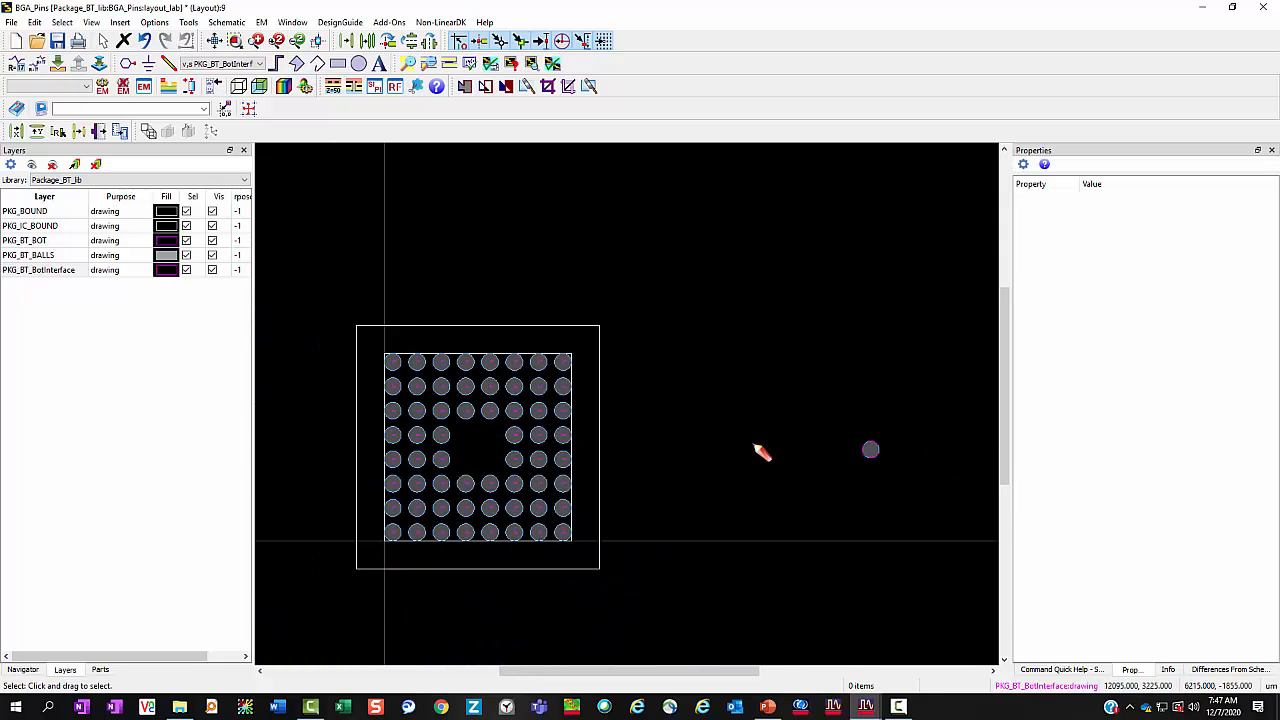
mouse_move(802, 448)
left_mouse_down()
mouse_move(720, 401)
mouse_move(827, 443)
left_mouse_up()
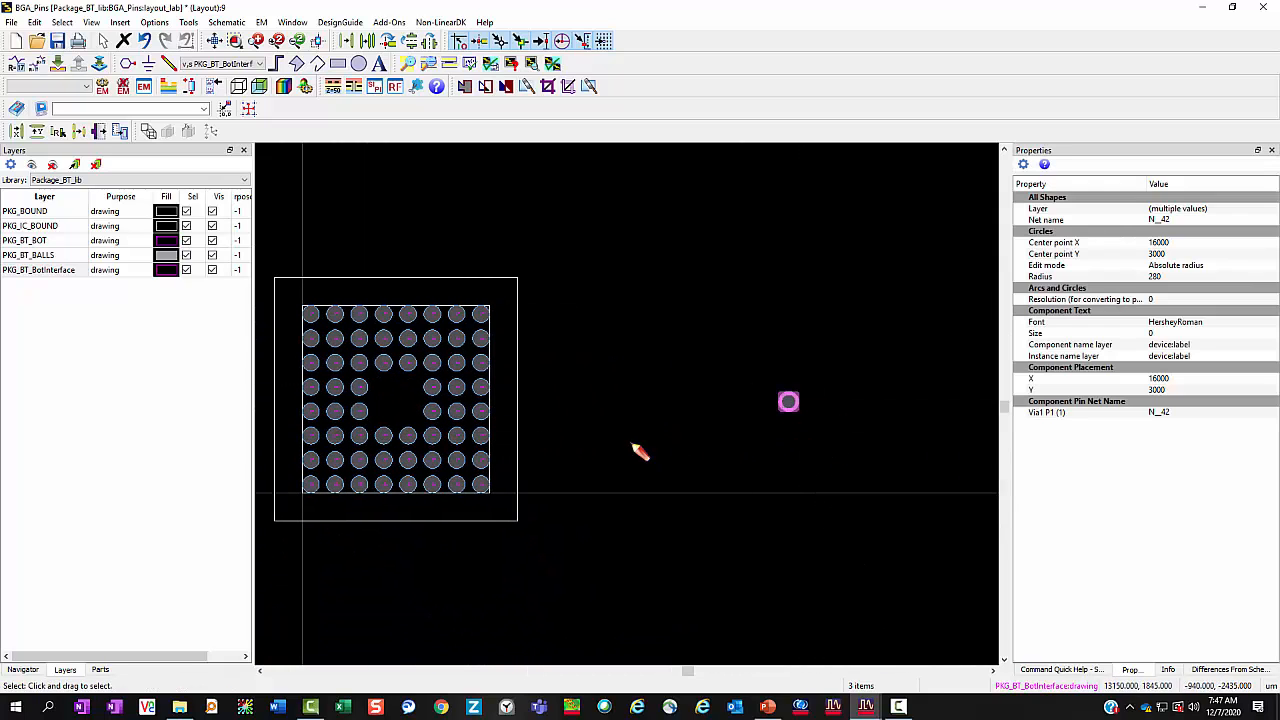
left_click(34, 21)
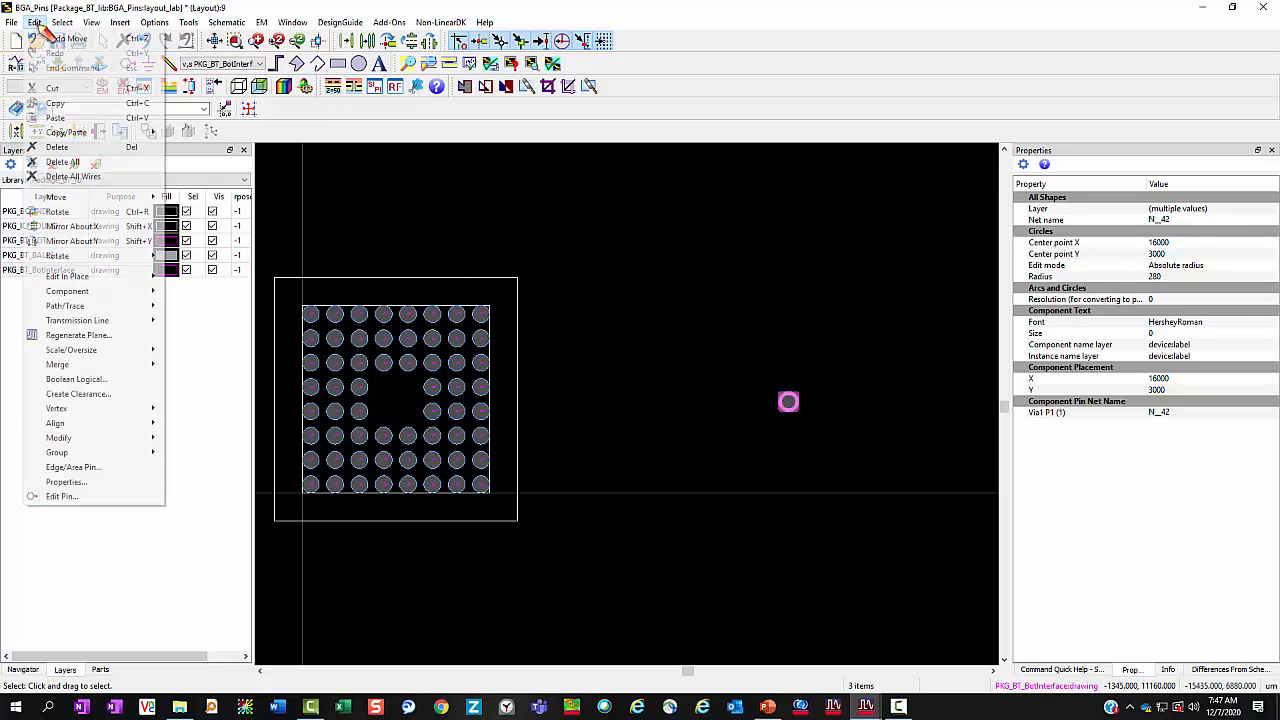
mouse_move(94, 133)
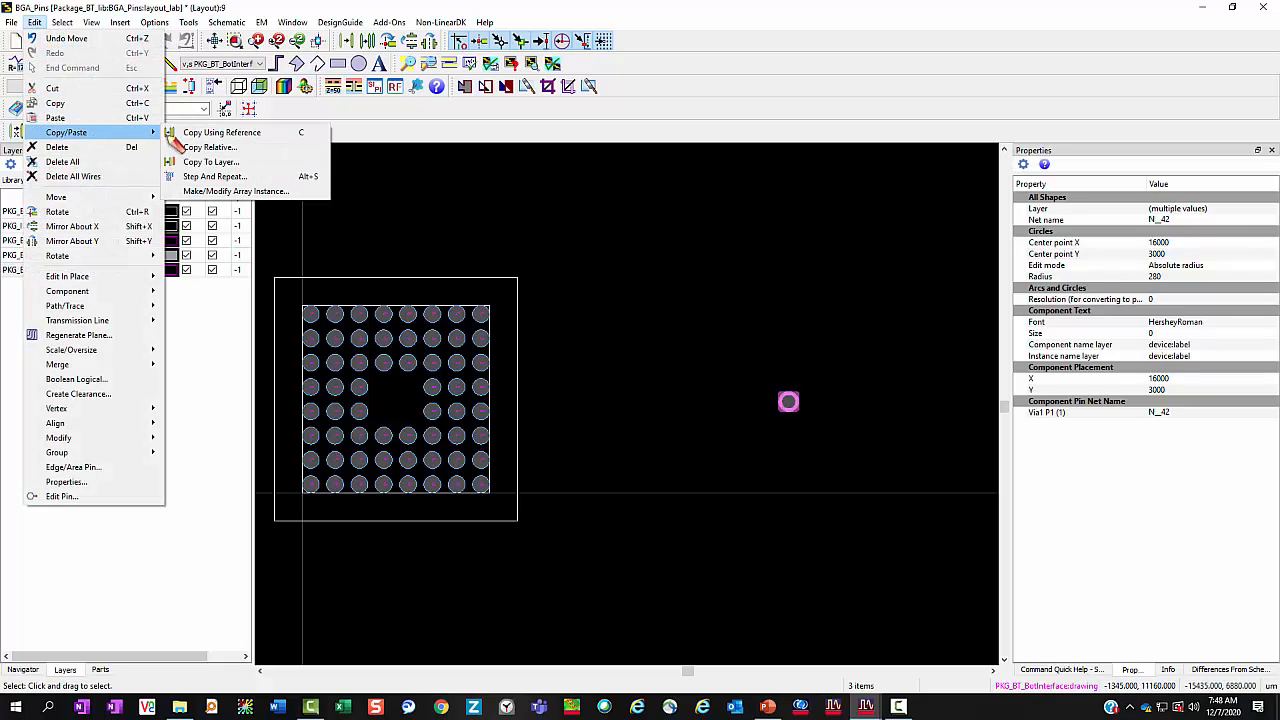
left_click(221, 180)
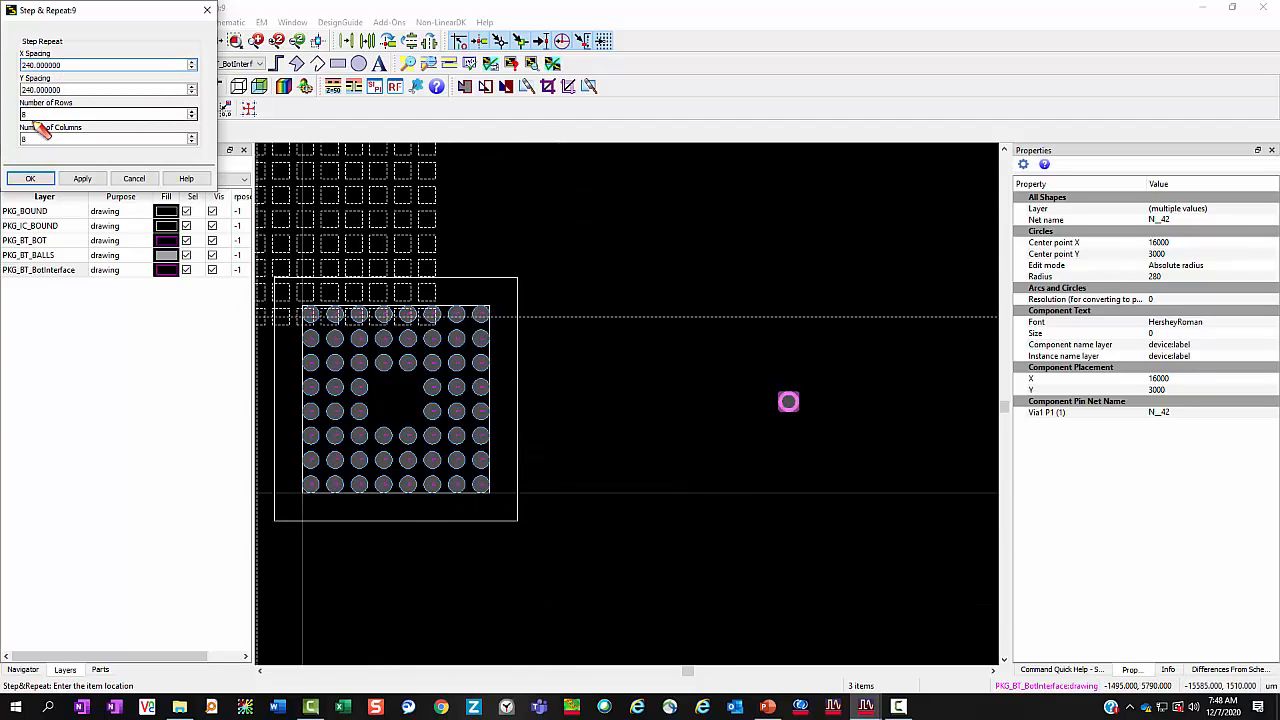
left_click(588, 500)
key("Escape")
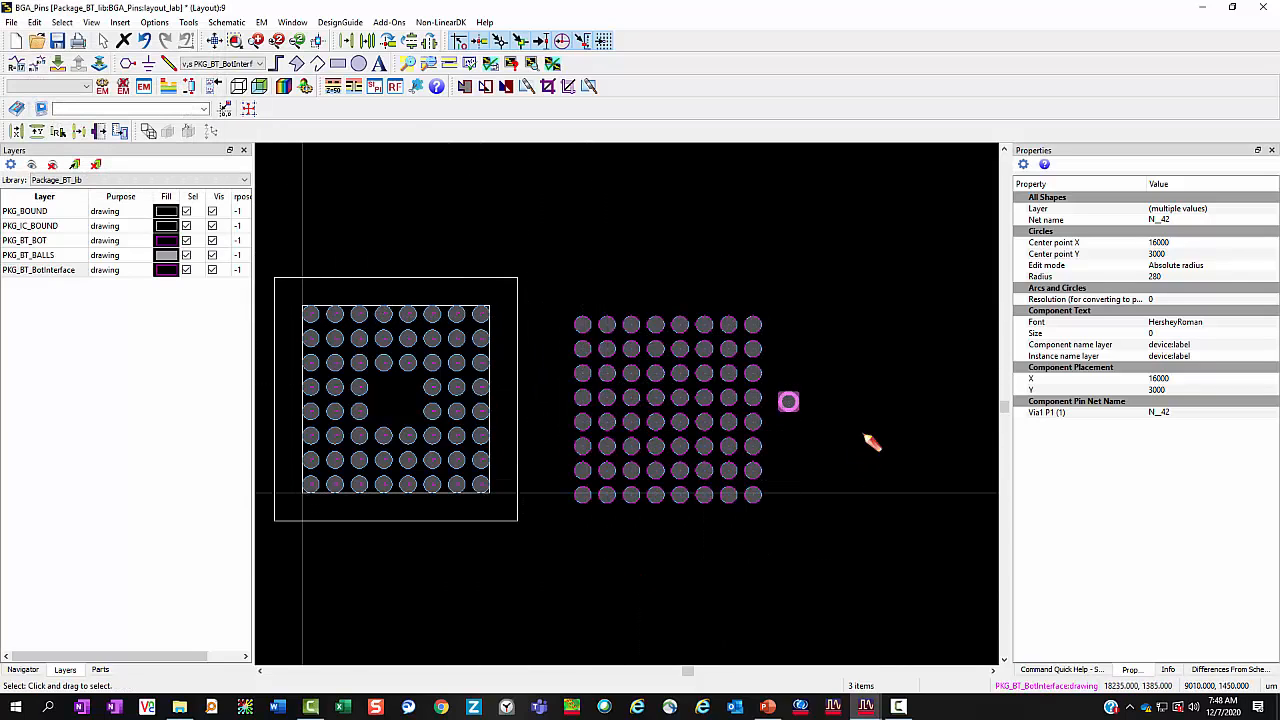
left_click_drag(848, 367, 776, 438)
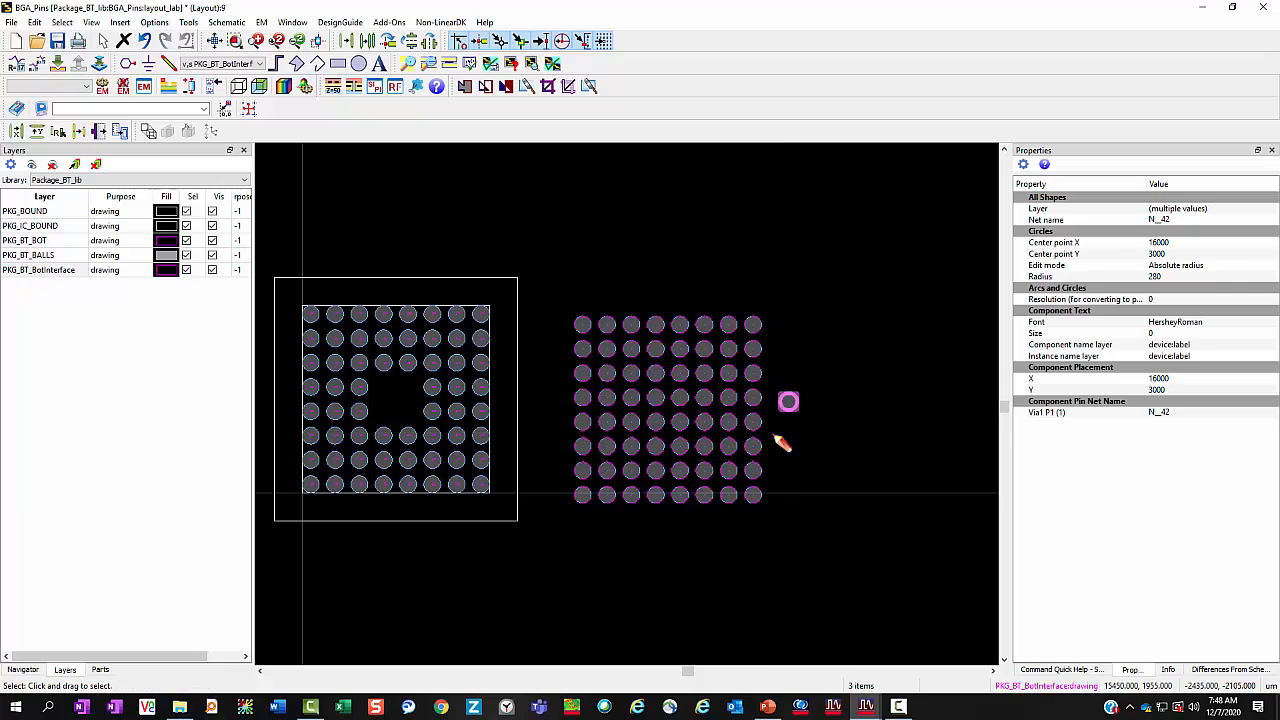
key("Delete")
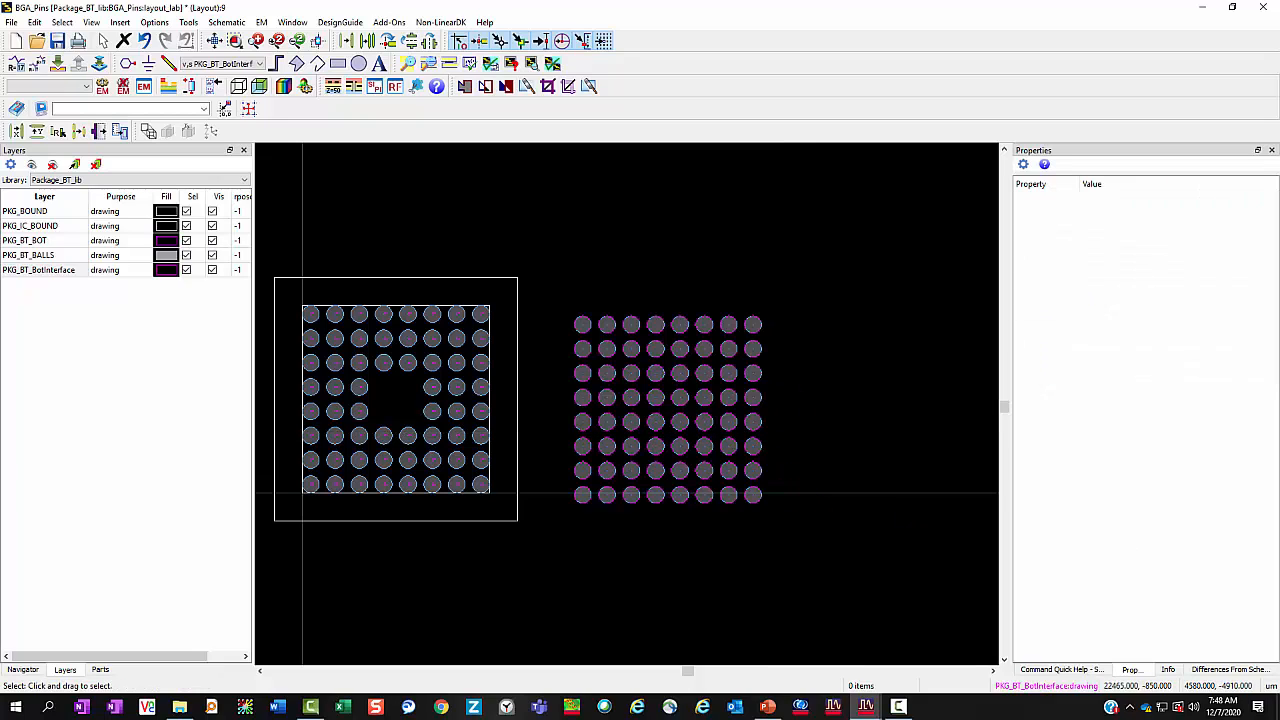
left_click(767, 706)
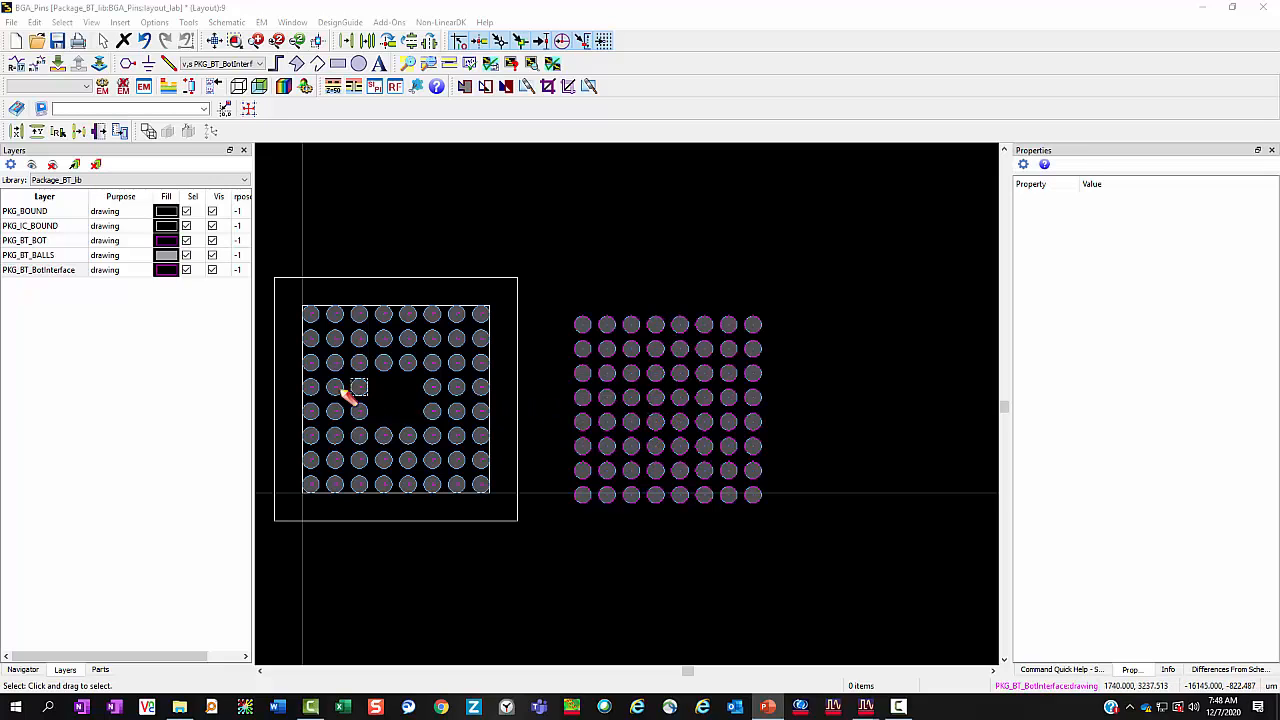
- Show only the PKG_BT_BOT layer and create multiple pins from the circles of the new 8 by 8 array
left_click(66, 250)
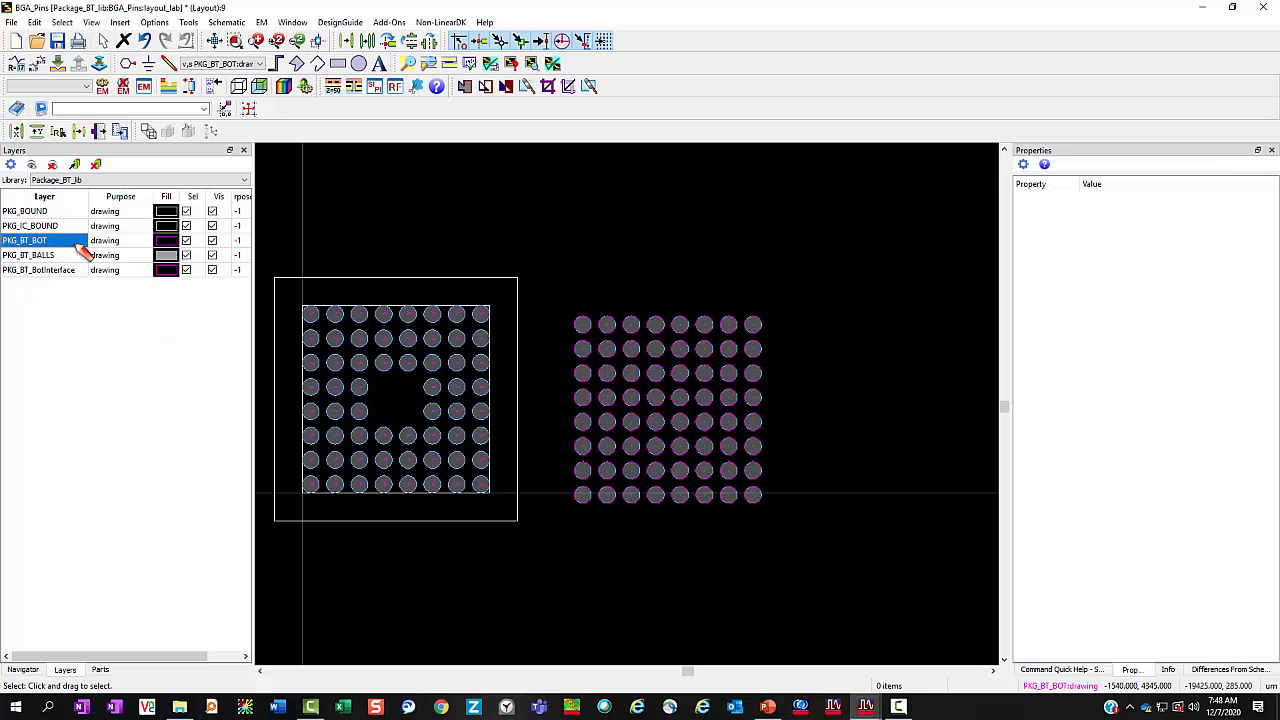
left_click(52, 165)
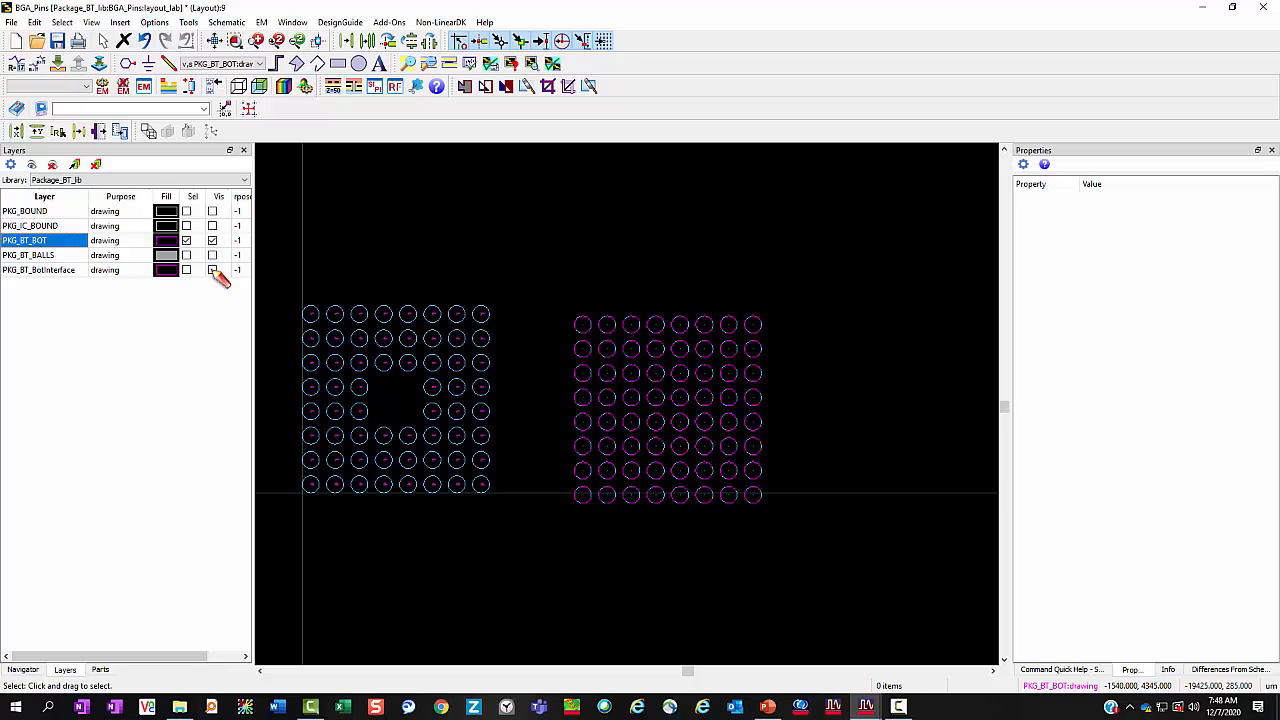
left_click_drag(557, 284, 841, 533)
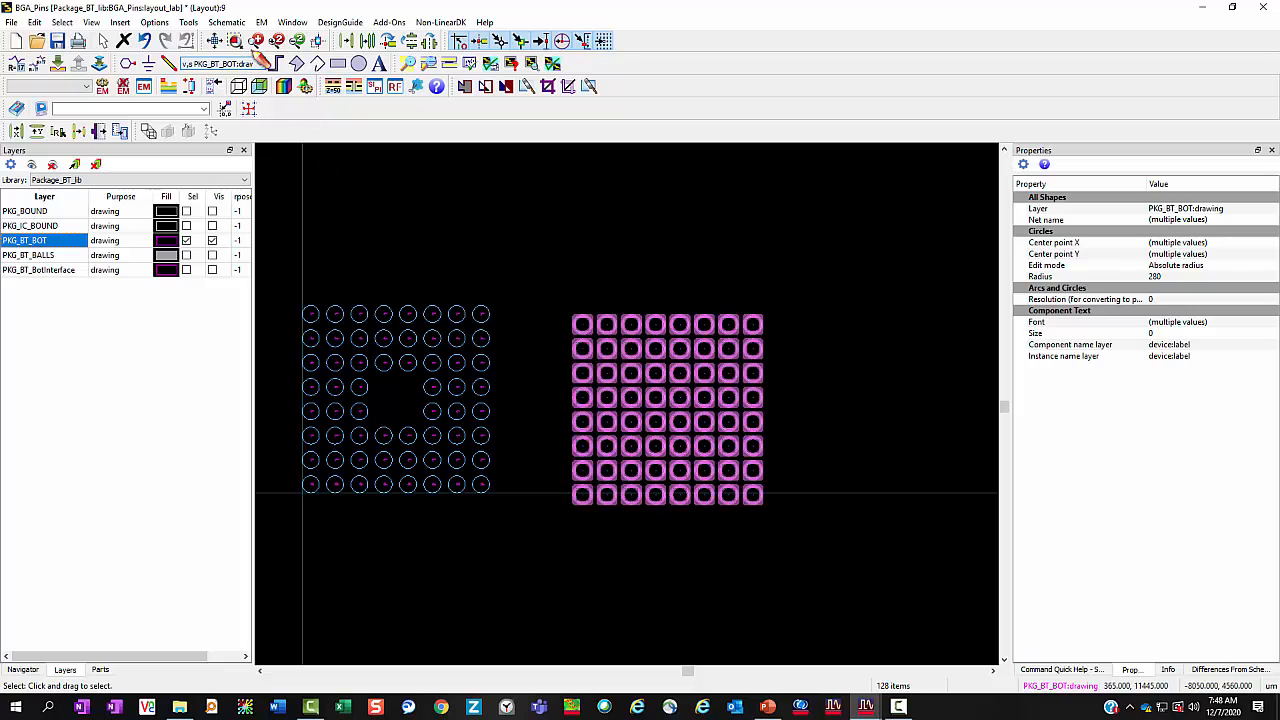
left_click(261, 22)
mouse_move(305, 259)
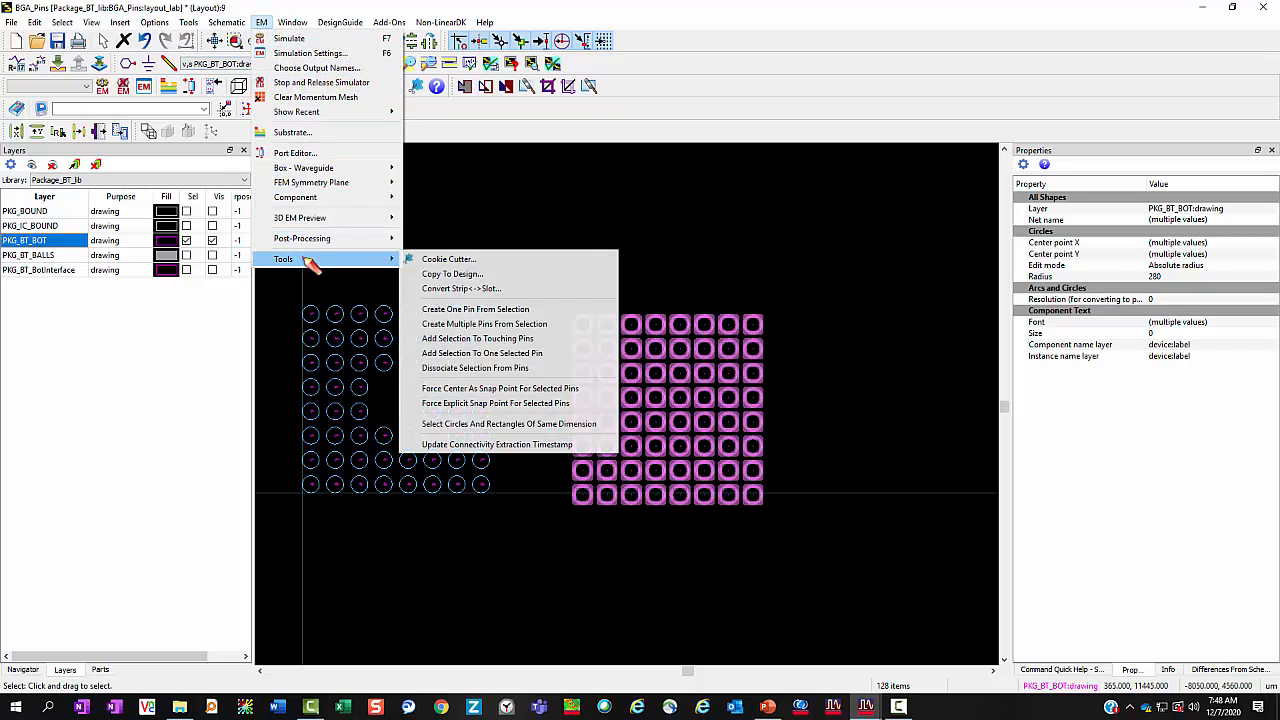
left_click(440, 326)
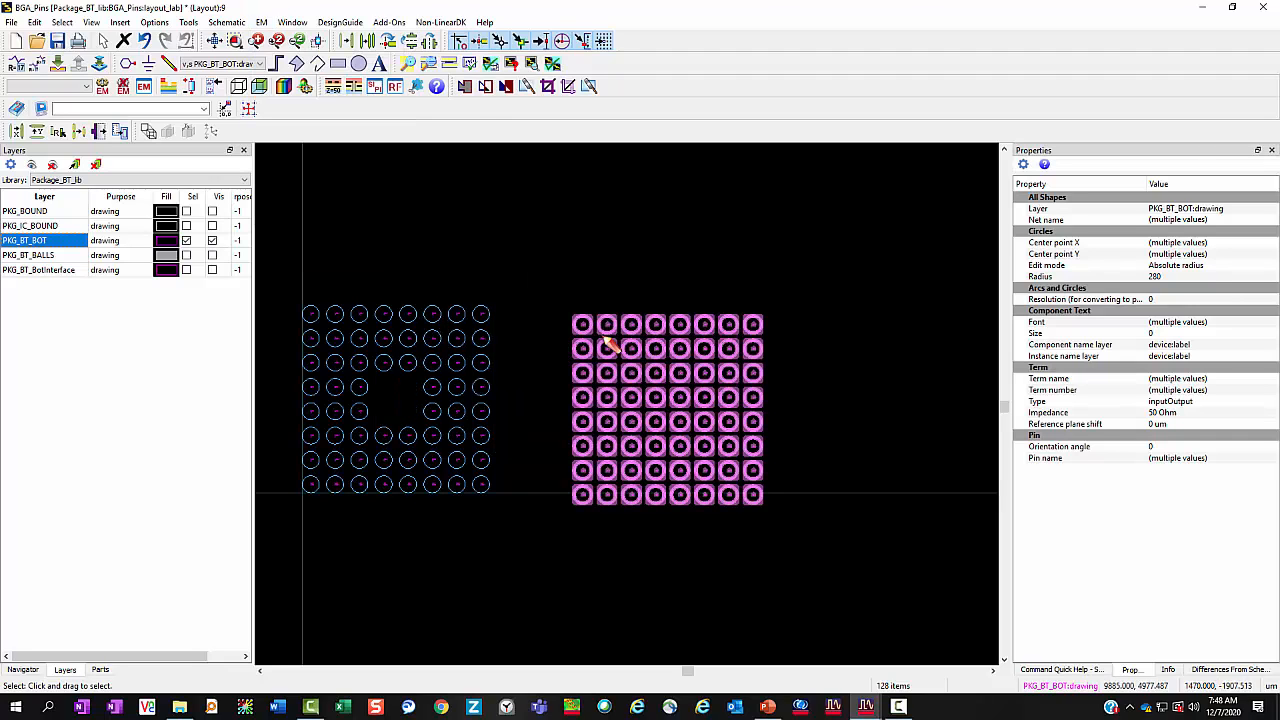
- Make all layers visible and selectable again with both ball arrays in view
scroll(617, 380, "up", 4)
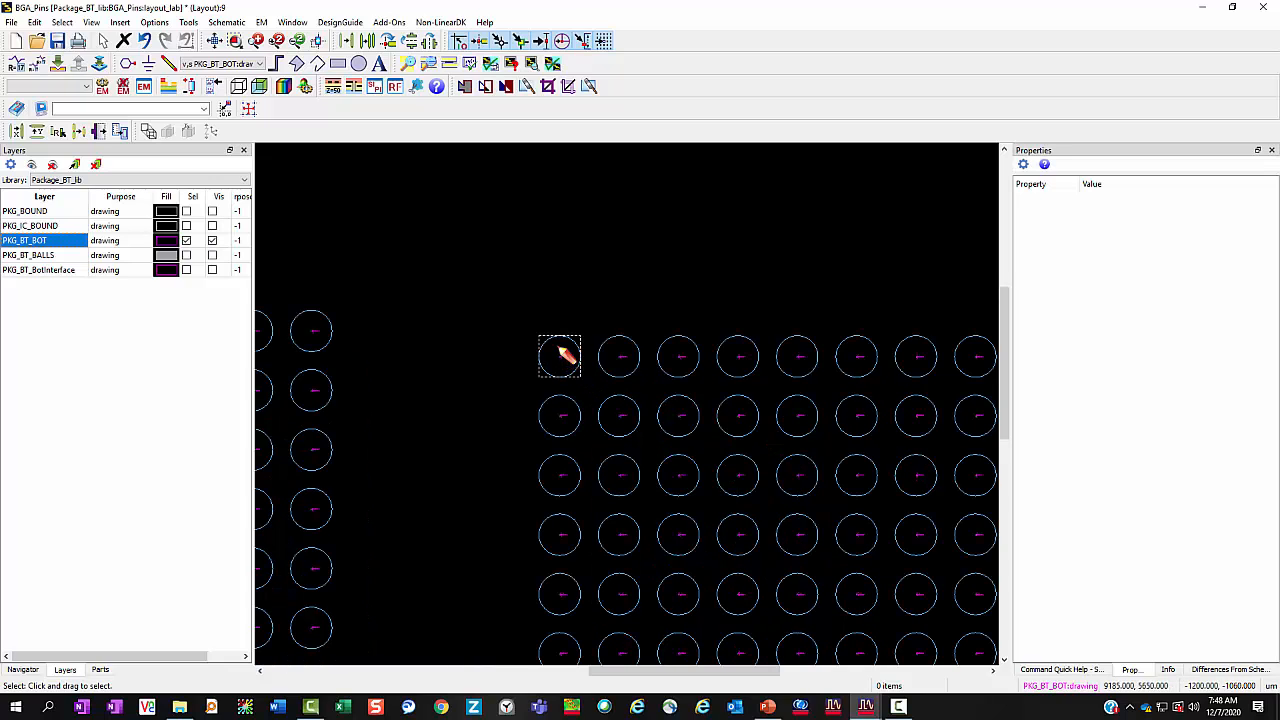
scroll(600, 400, "down", 1)
scroll(657, 408, "down", 1)
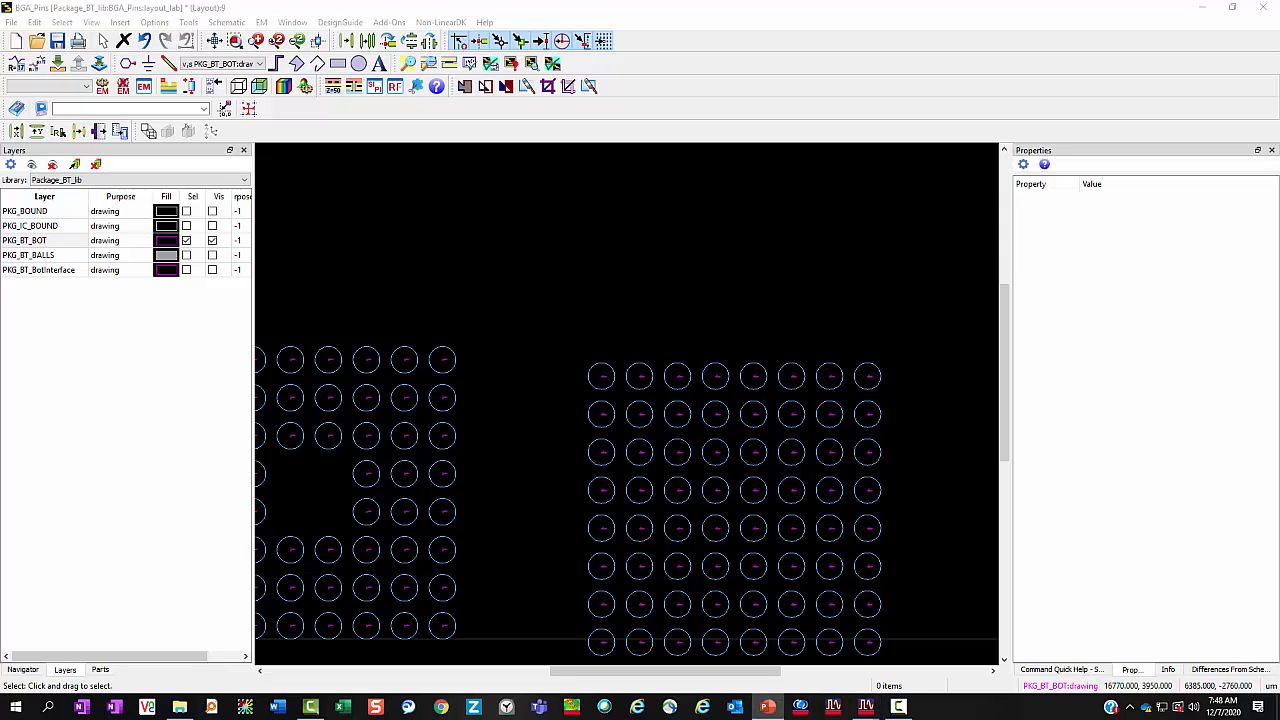
scroll(612, 428, "down", 1)
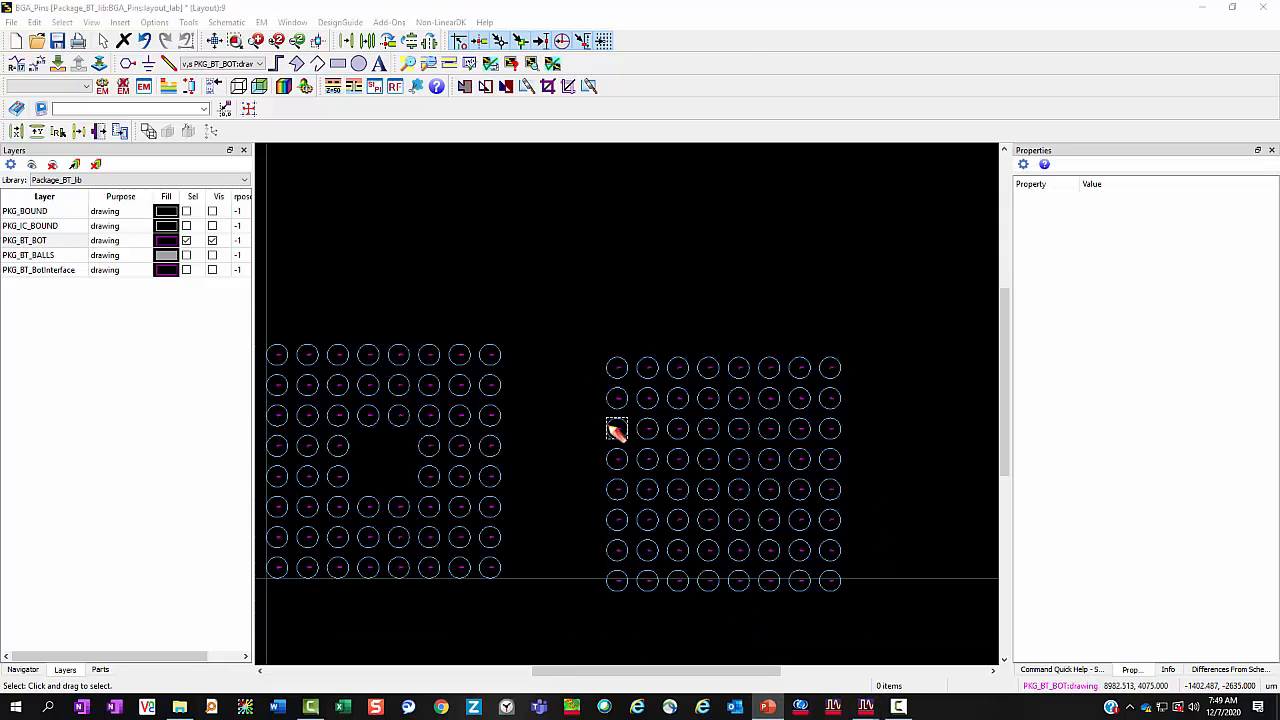
left_click_drag(575, 469, 636, 346)
scroll(635, 365, "down", 1)
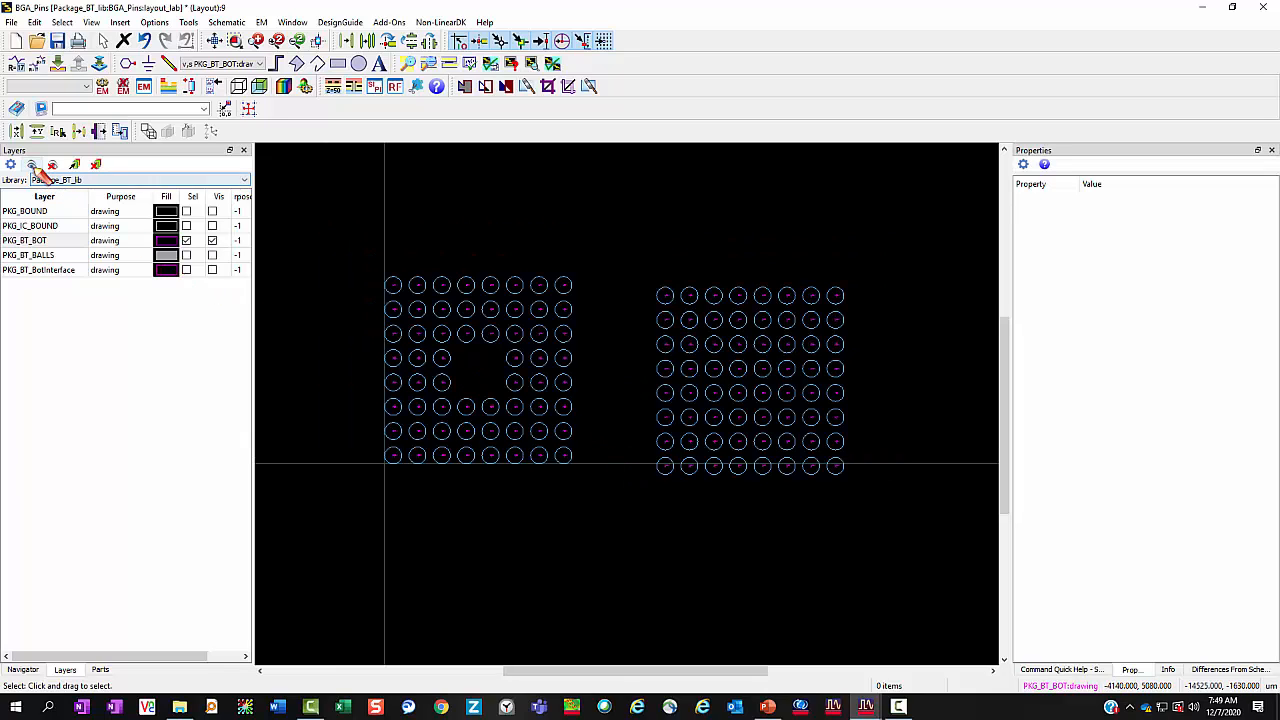
left_click(33, 165)
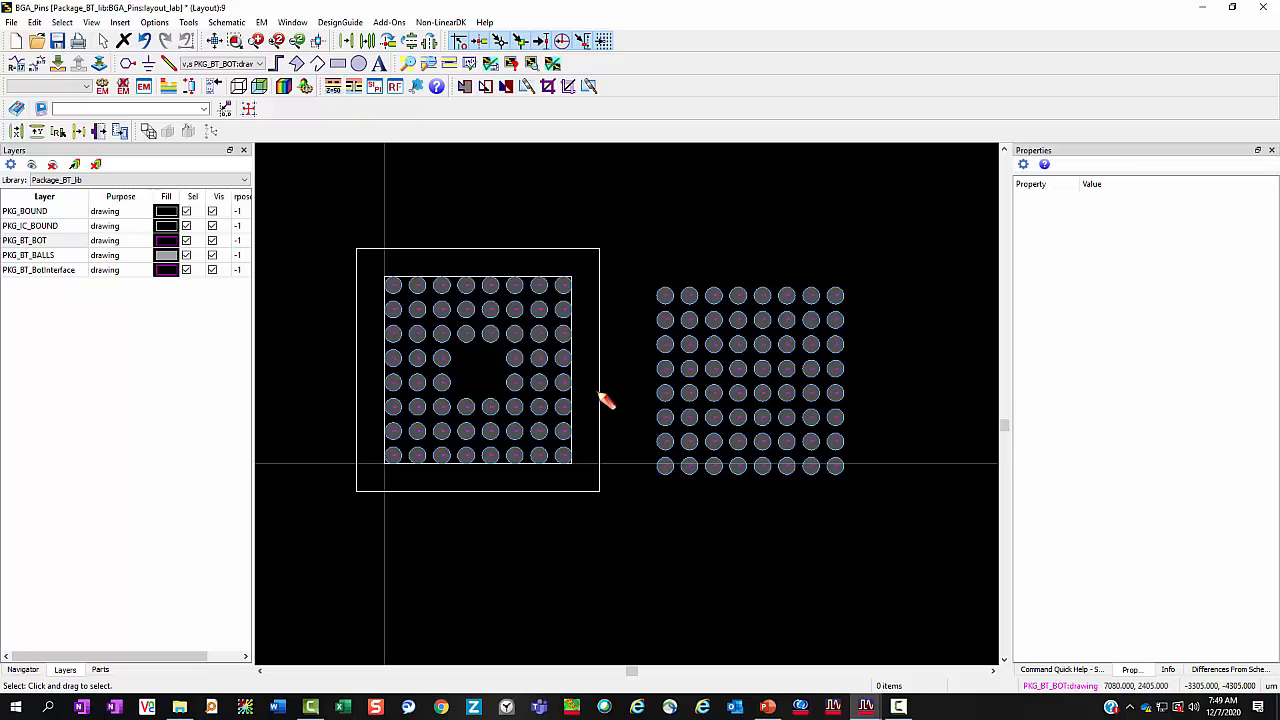
- Copy the existing package's outer and inner boundary rectangles with the fourth top-row ball via, and paste them above the arrays
left_click(472, 250)
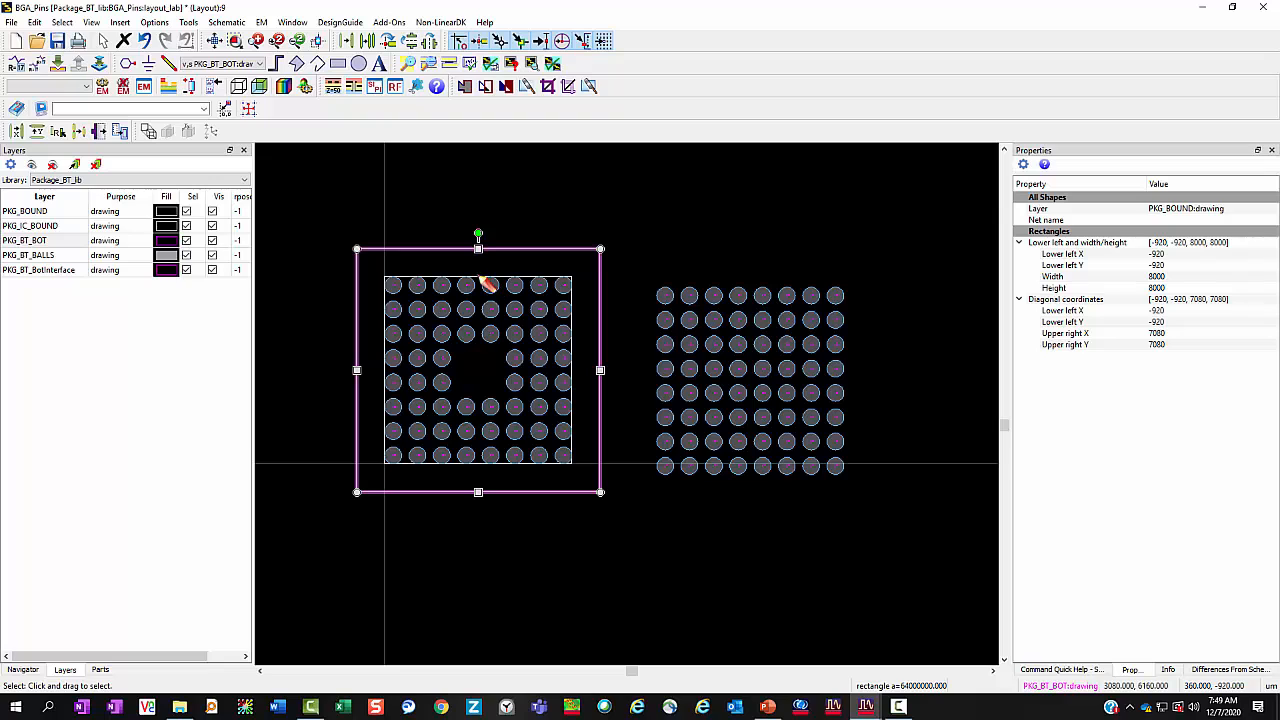
left_click(484, 285, "ctrl")
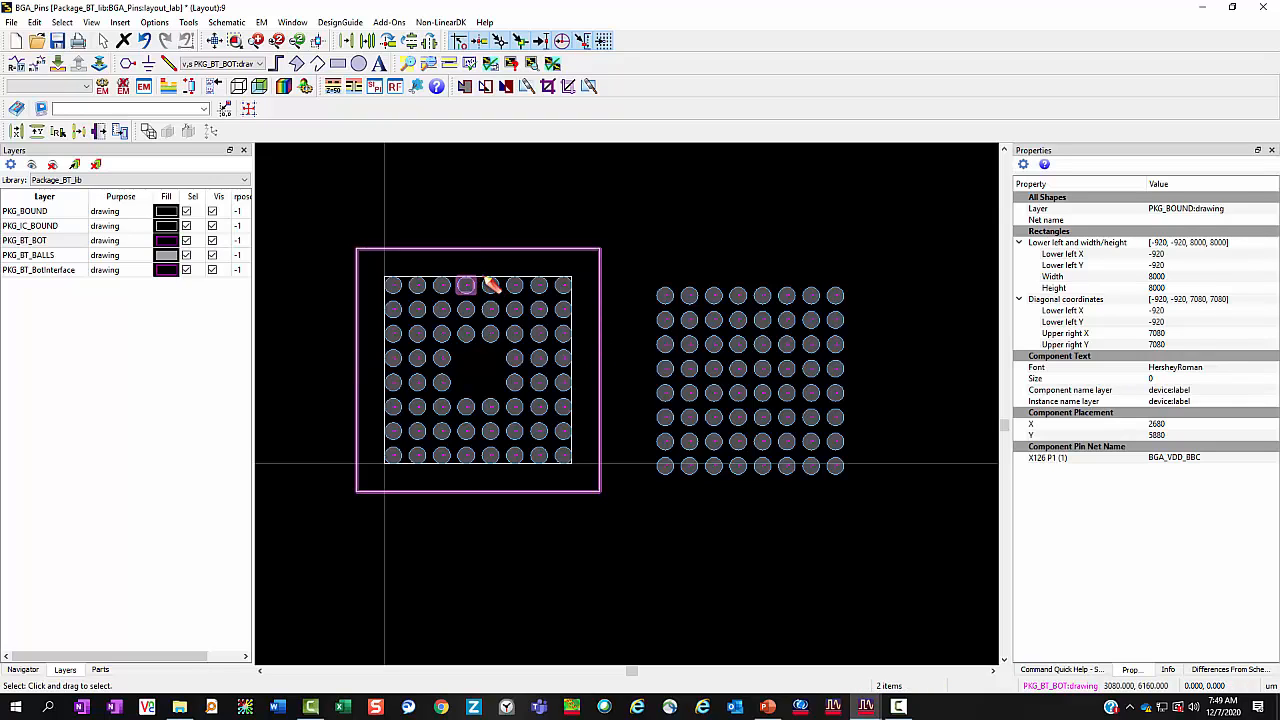
left_click(488, 280, "ctrl")
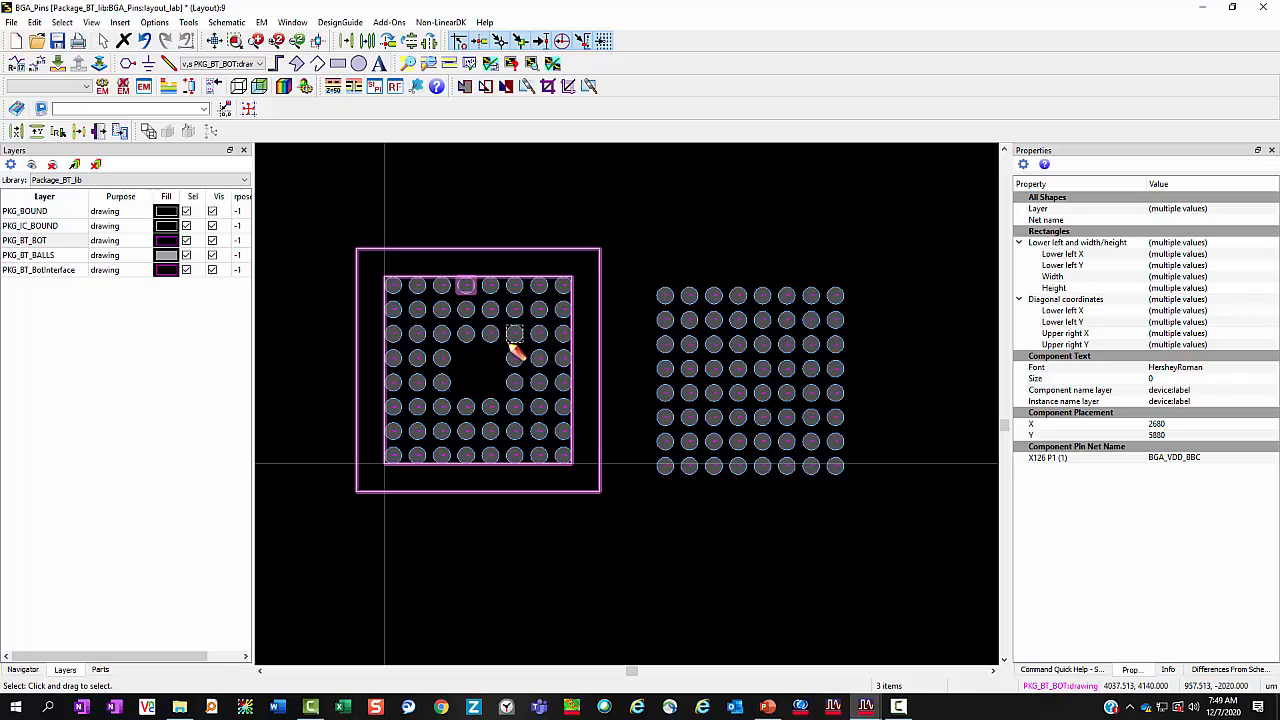
key("ctrl+v")
scroll(610, 335, "down", 2)
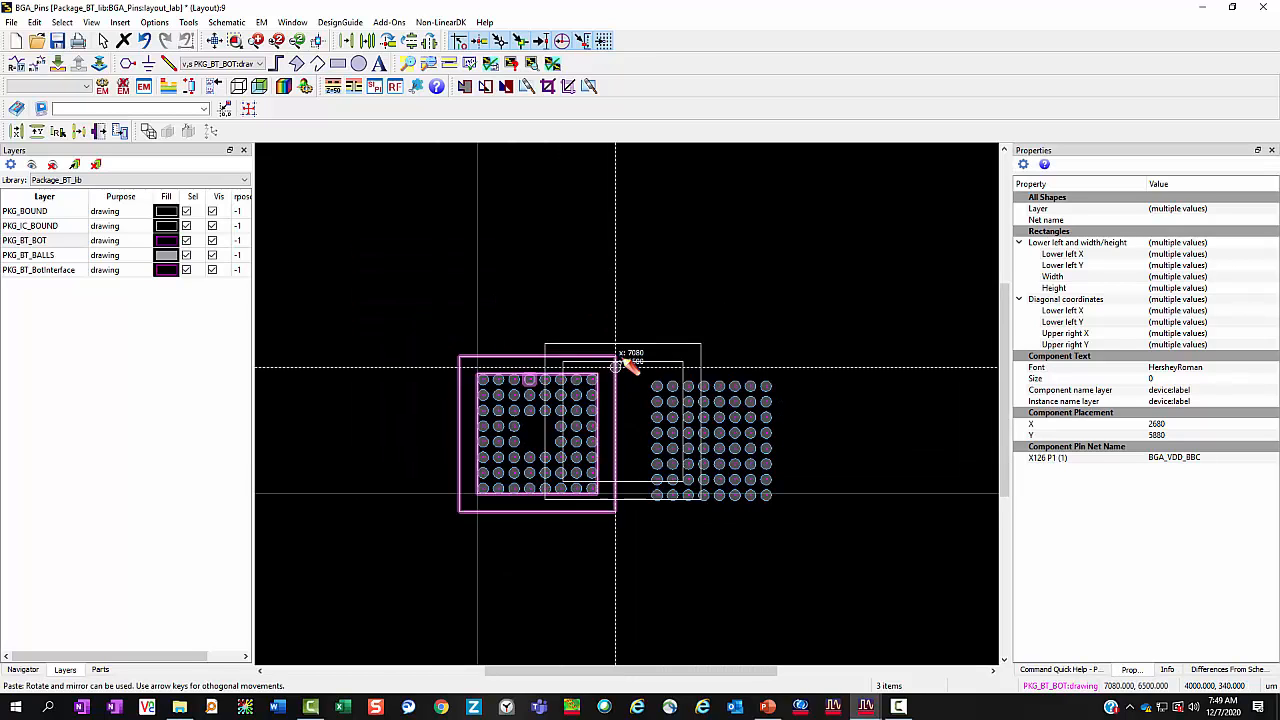
left_click(648, 210)
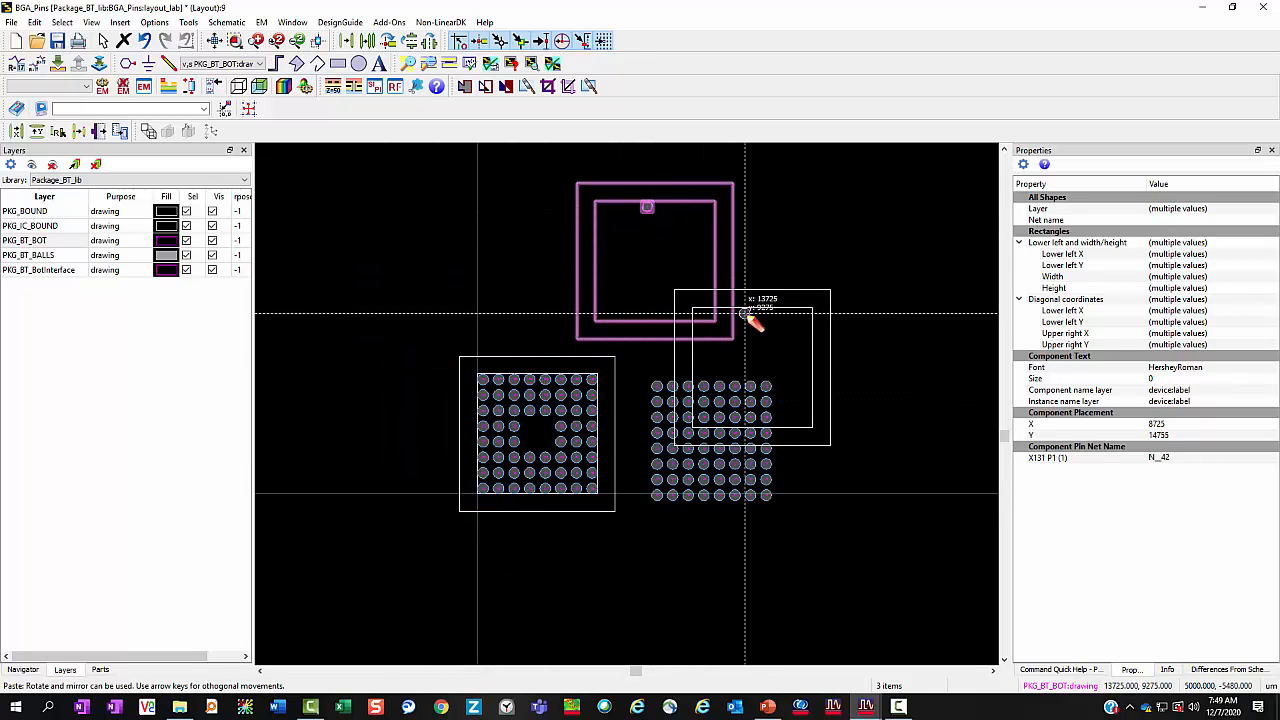
key("Escape")
left_click(789, 300)
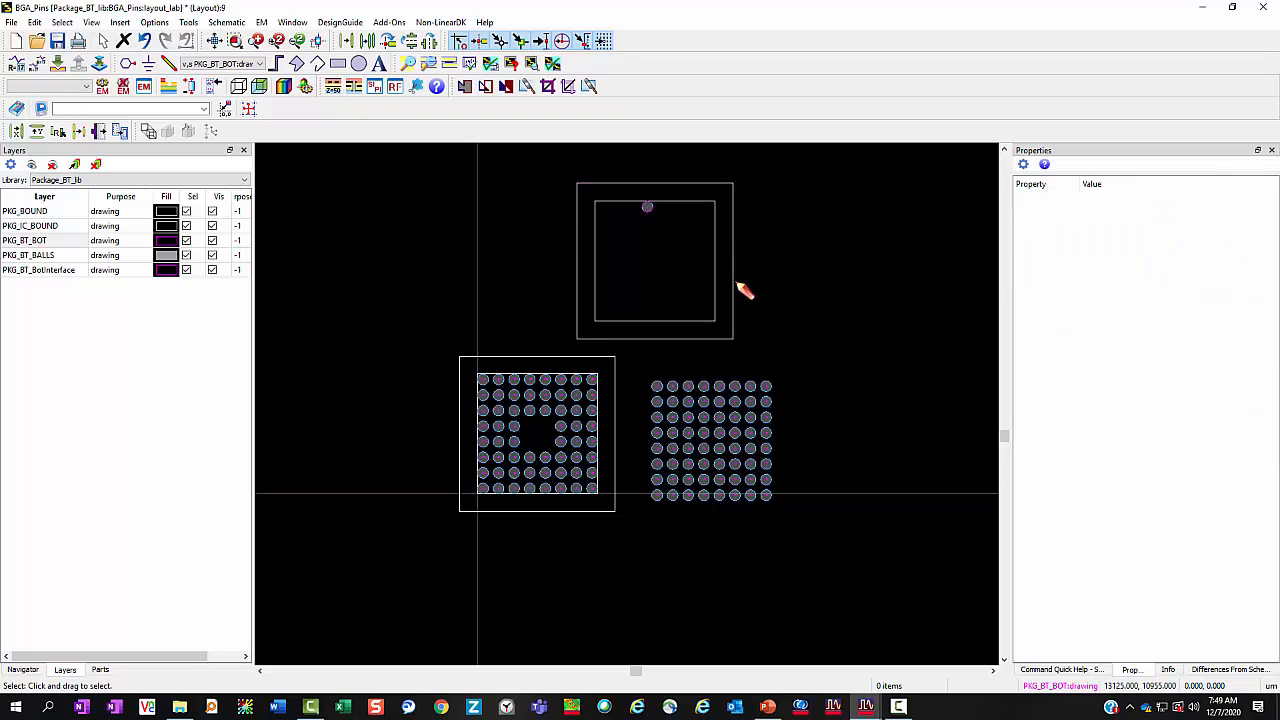
- Move both pasted rectangles by the pasted via's center onto the fourth ball in the new array's top row, and delete the leftover via
left_click(736, 286)
left_click(718, 287, "shift")
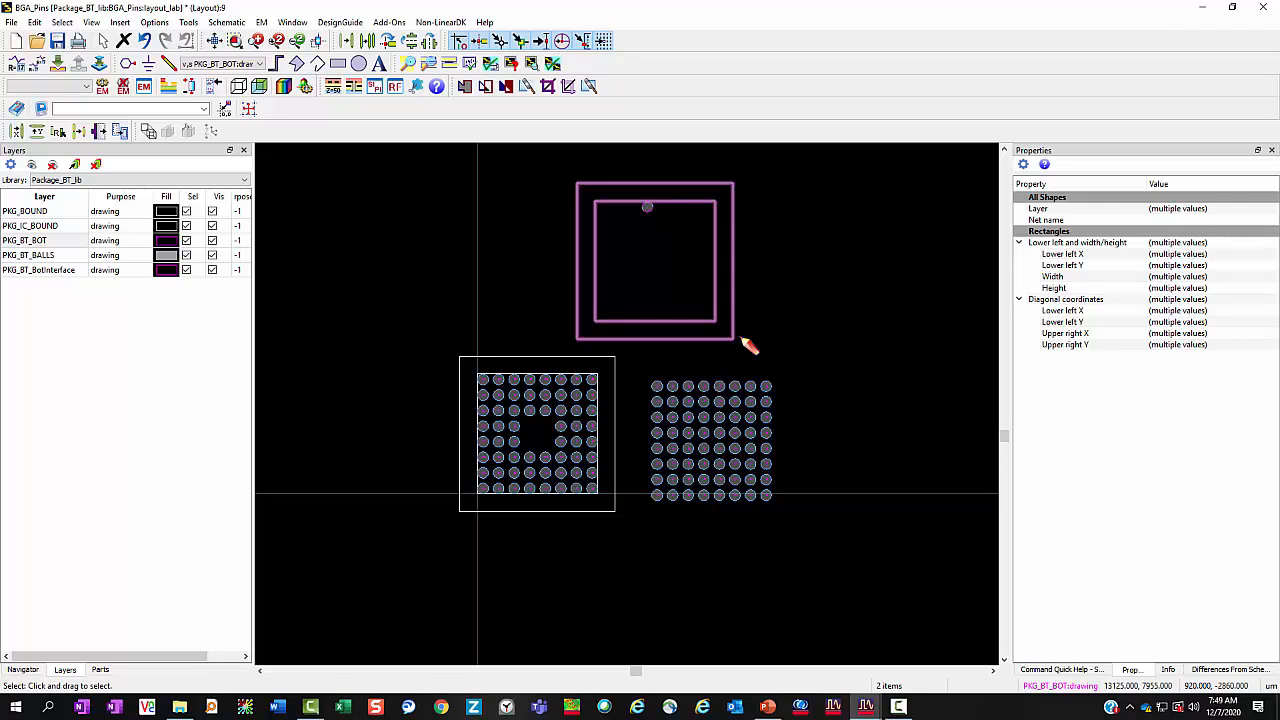
key("m")
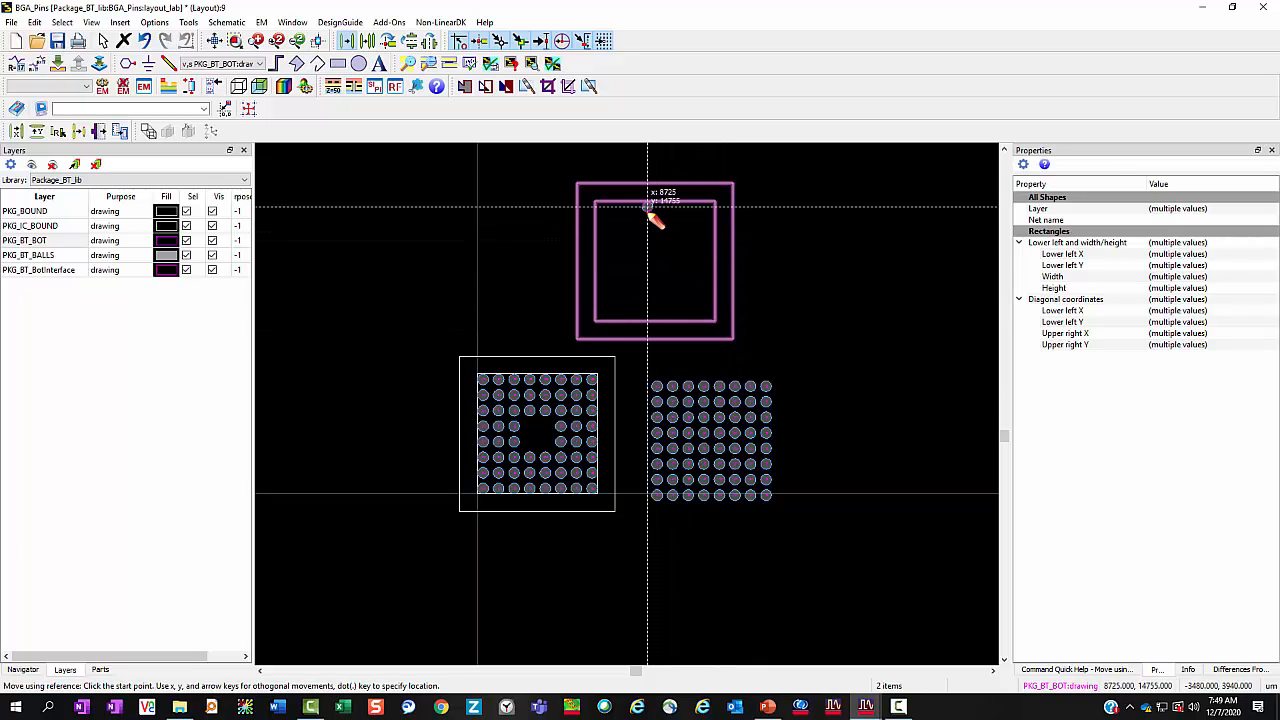
left_click(648, 208)
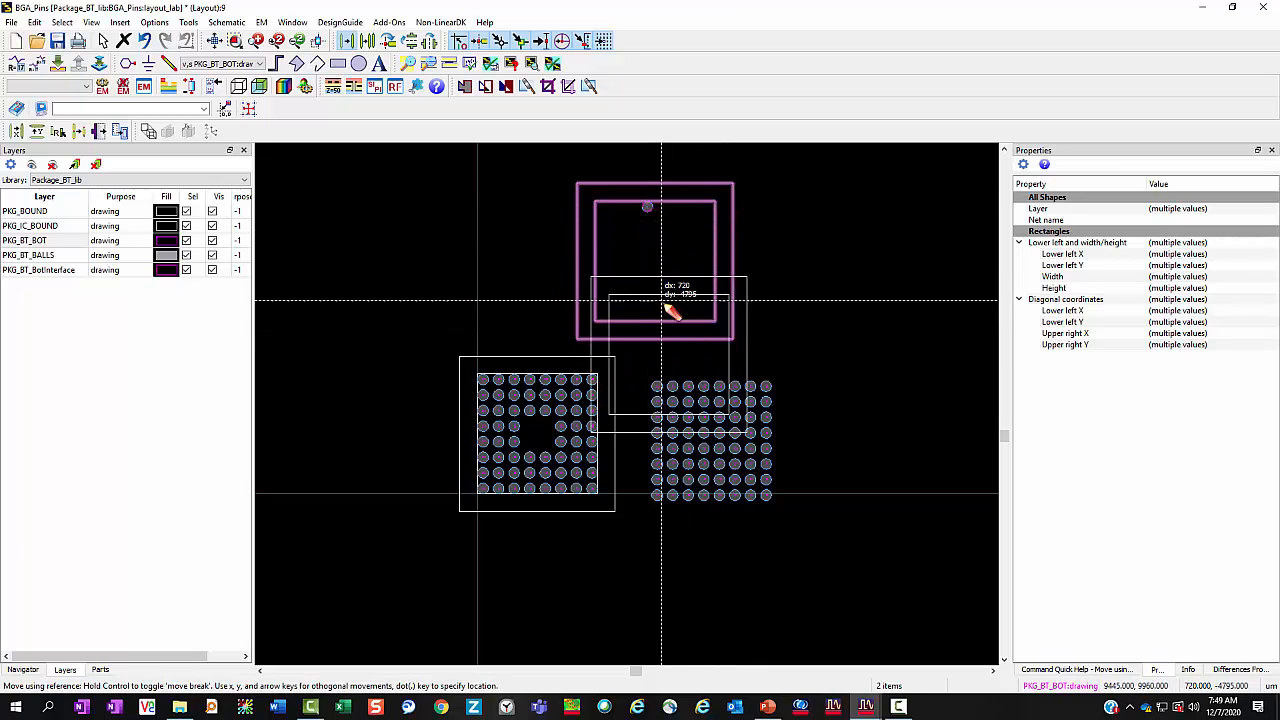
left_click(710, 396)
key("Escape")
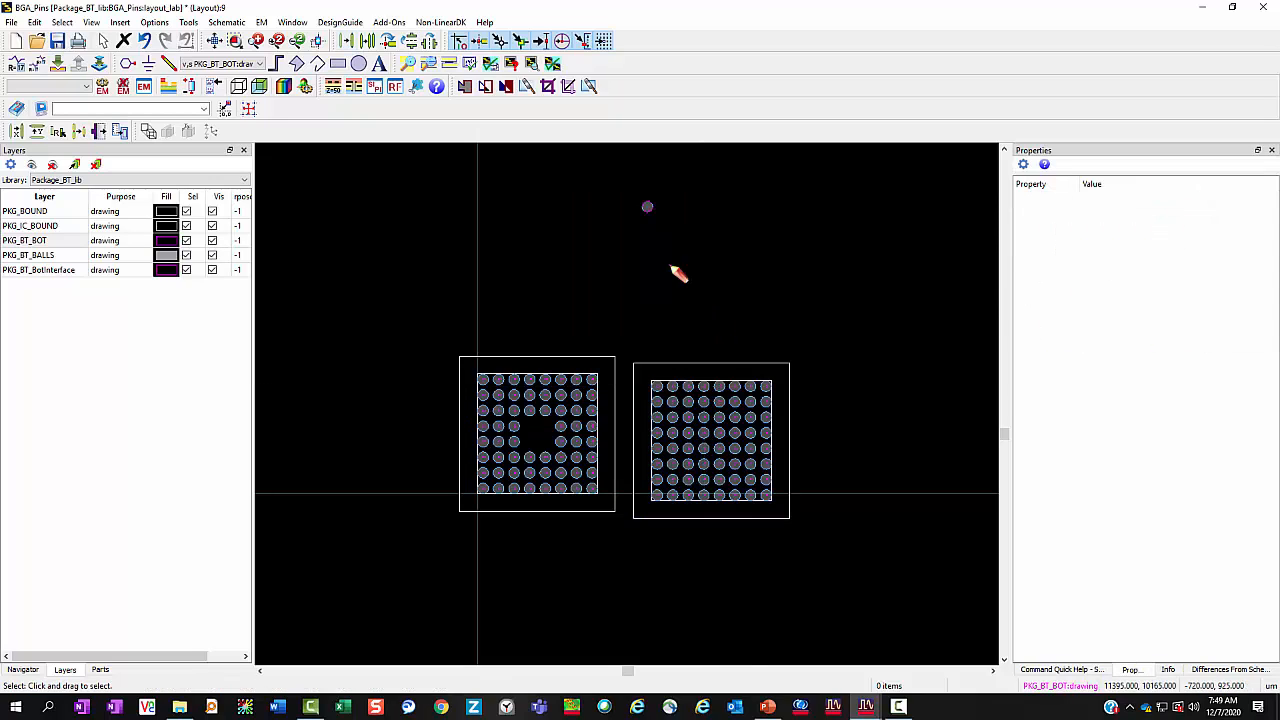
left_click(656, 216)
key("Delete")
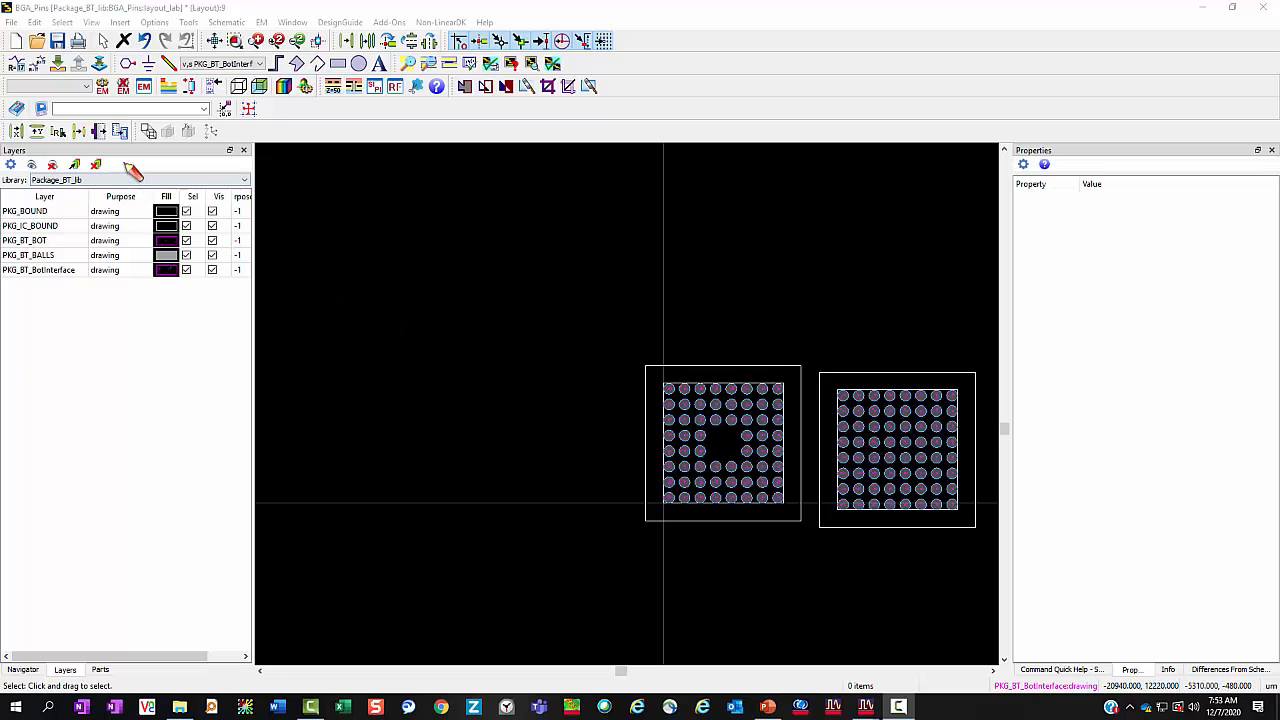
- Draw two circles with radii of about 340 and 445 um on the PKG_BT_BotInterface layer, in the empty area left of the ball arrays
left_click(50, 272)
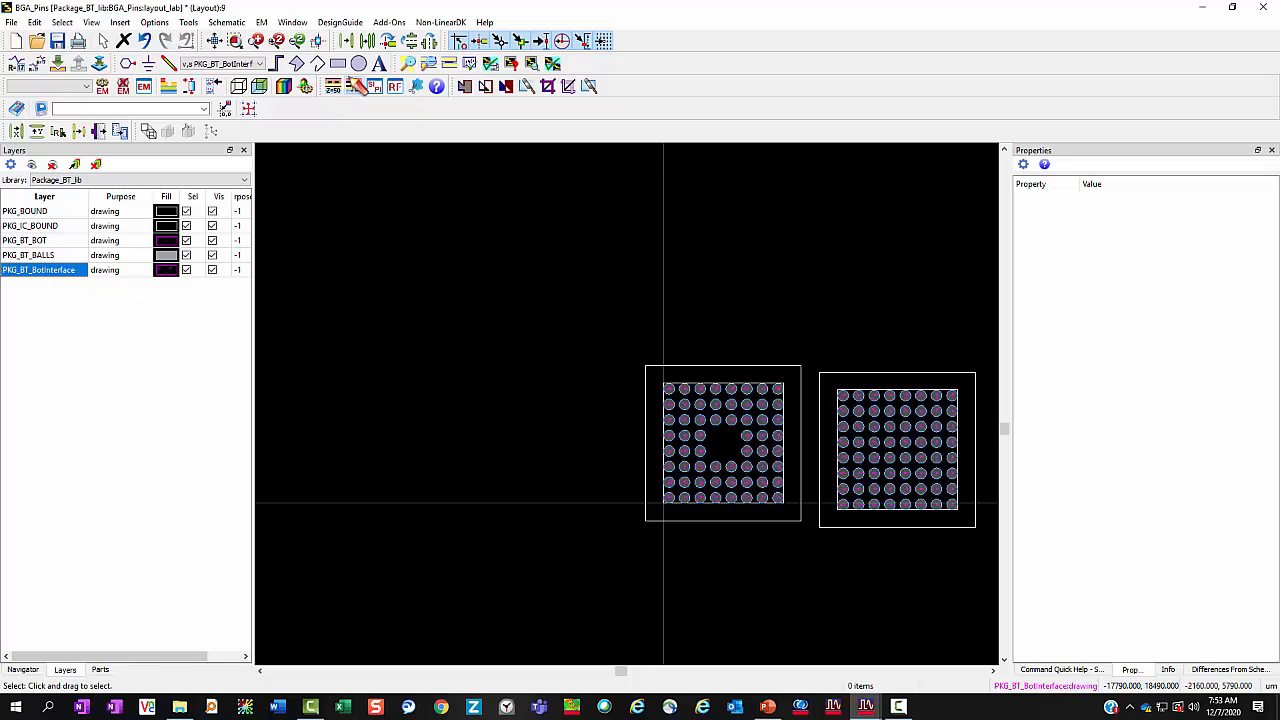
left_click(358, 63)
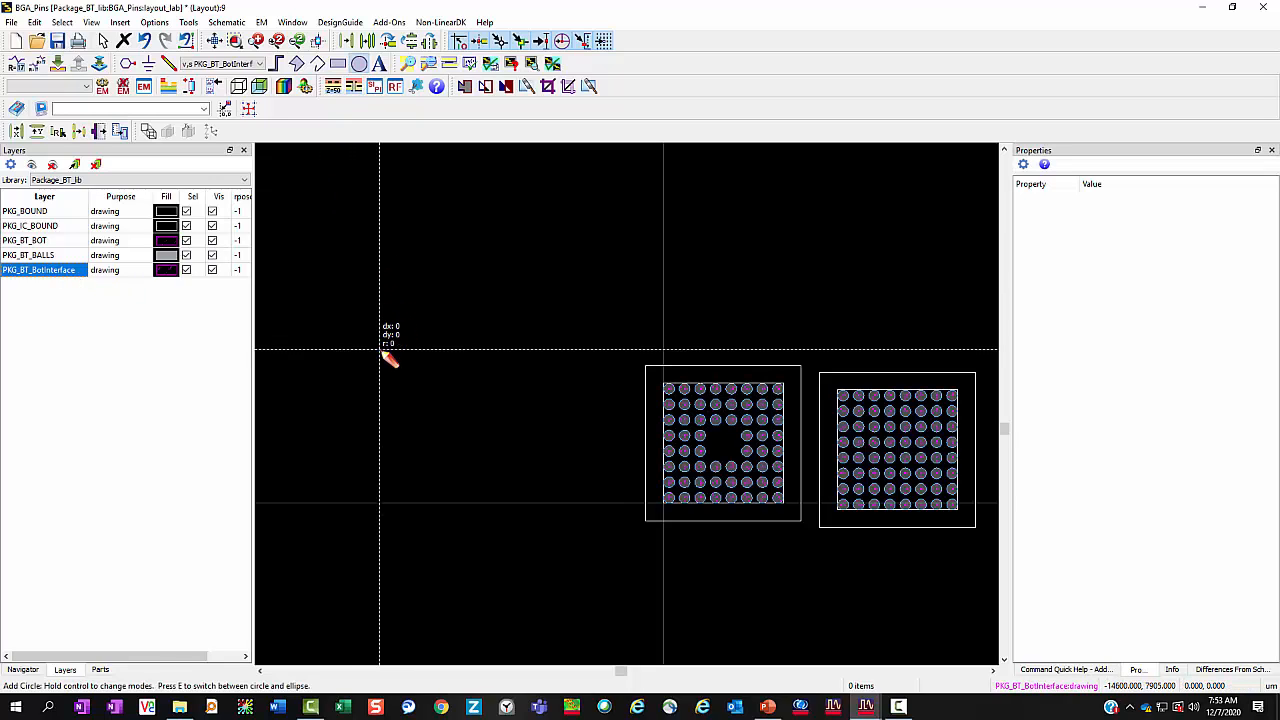
left_click(380, 349)
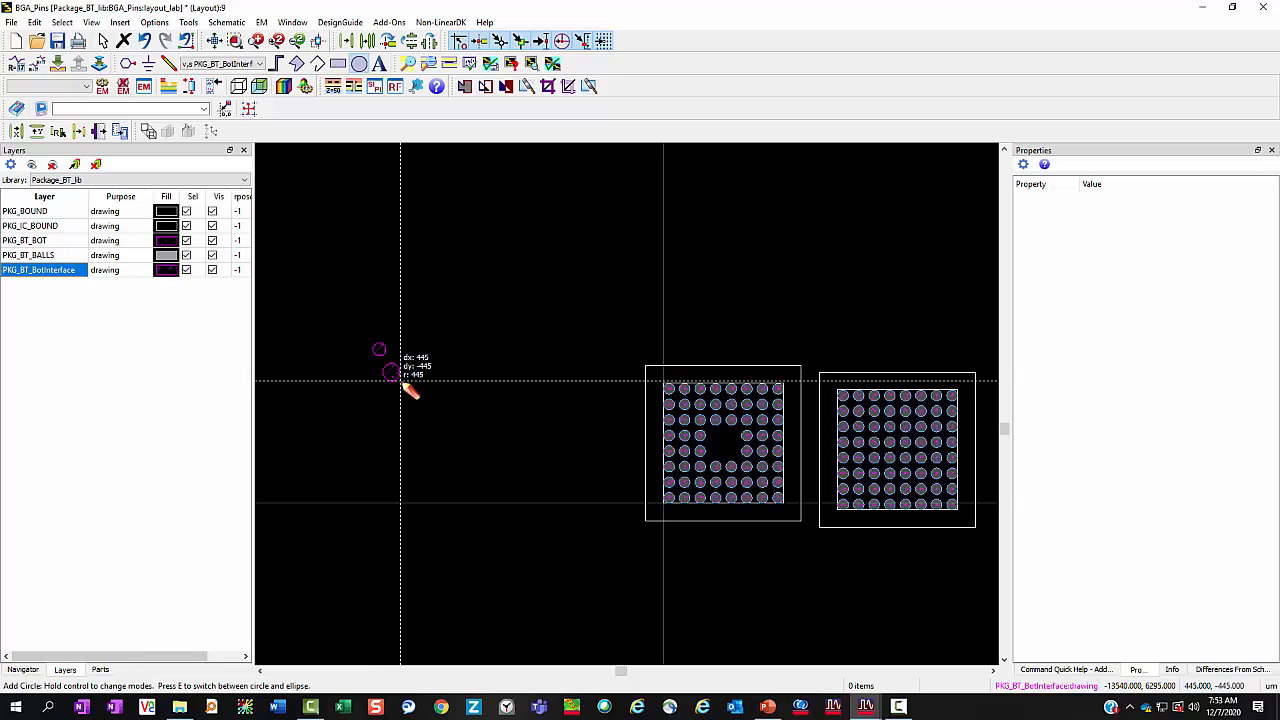
left_click(397, 378)
key("Escape")
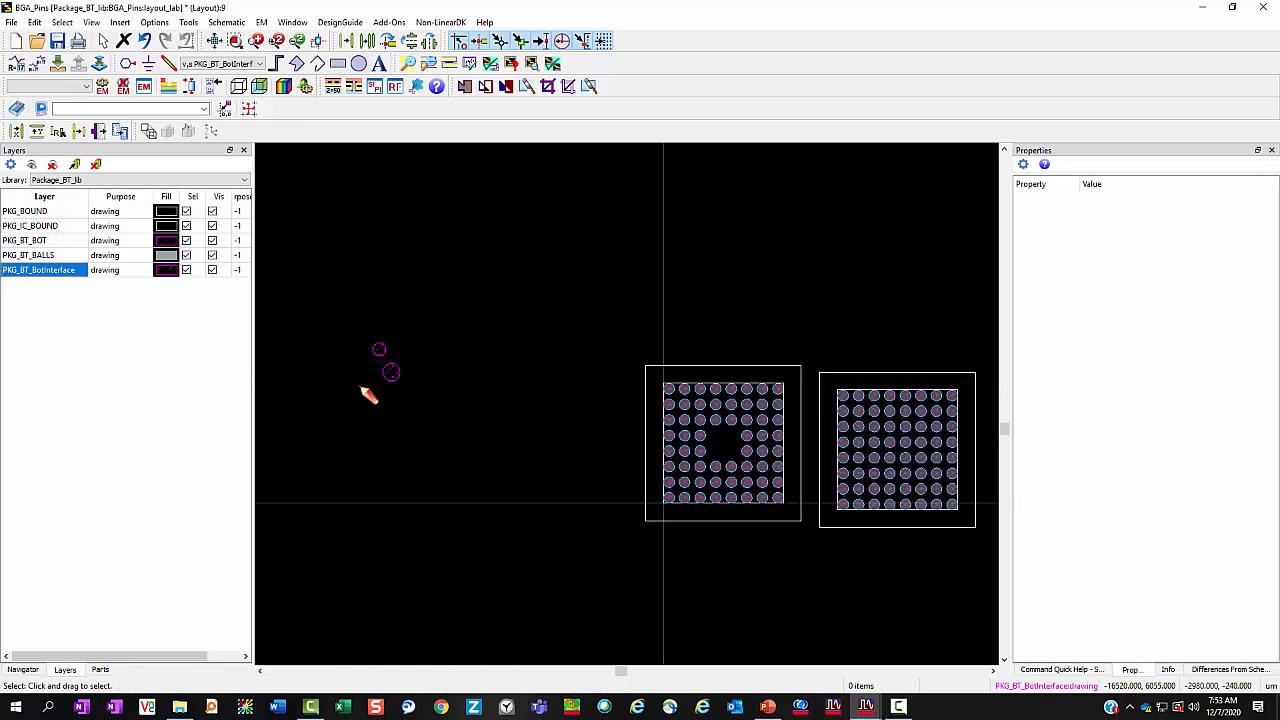
- Inspect the properties of each new circle, including its net name and radius, and deselect them
left_click(380, 349)
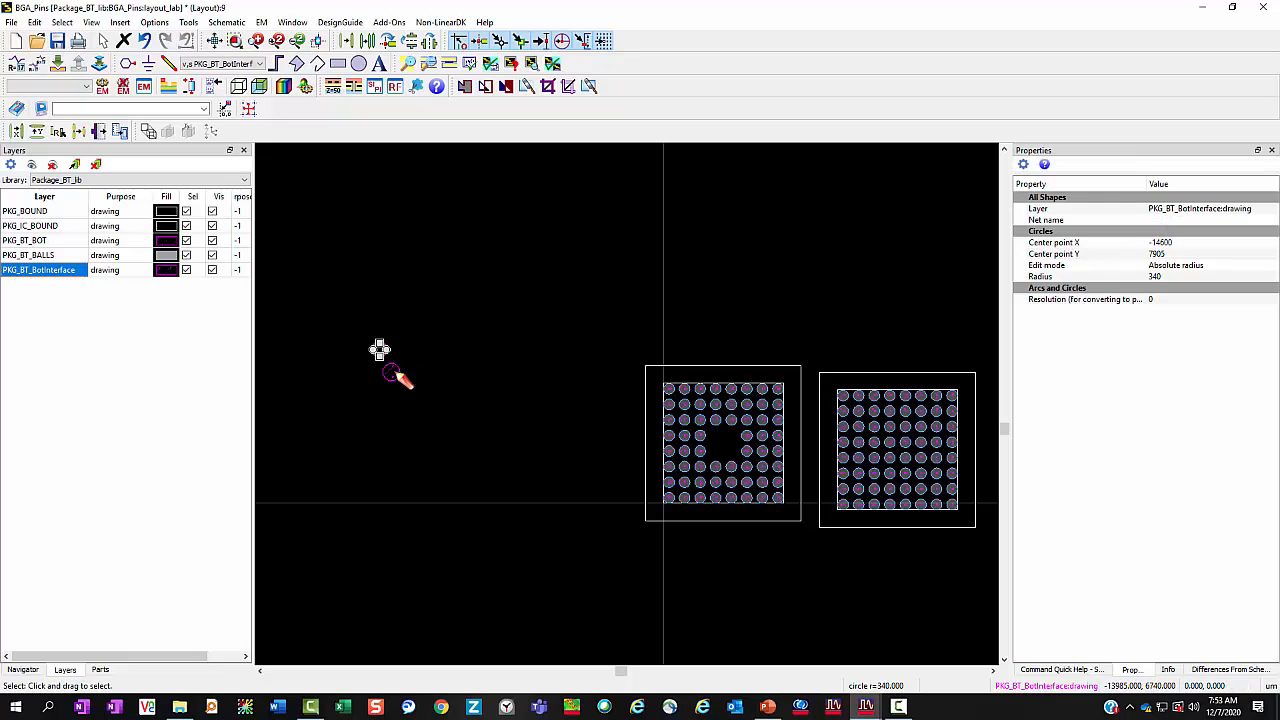
left_click(393, 372)
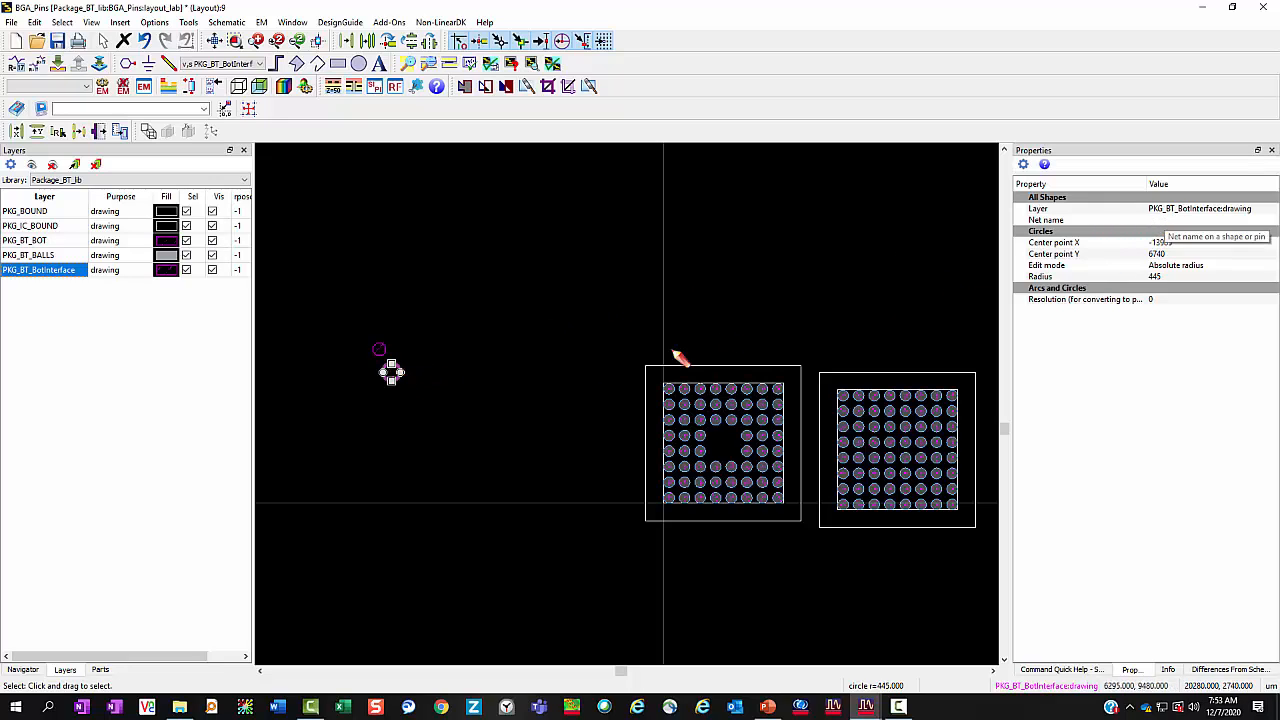
left_click(391, 315)
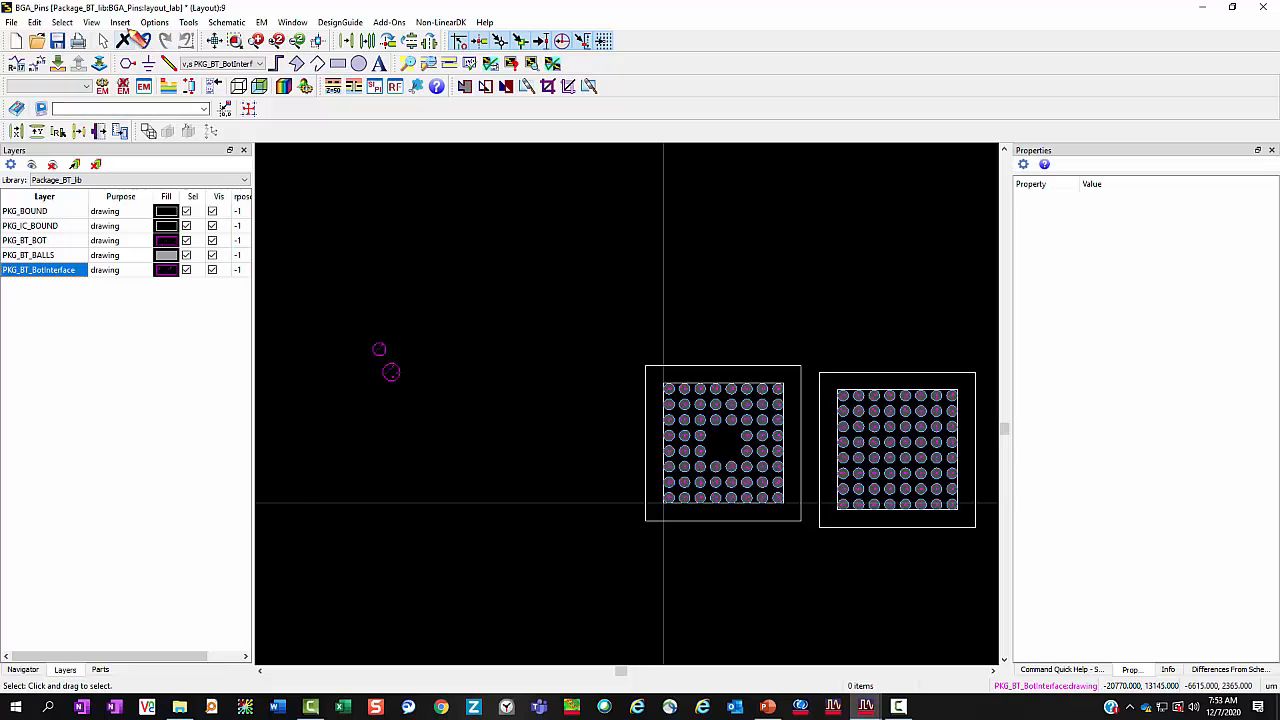
- Insert a rectangular ground plane about 6185 by 6185 um around the two circles on PKG_BT_BotInterface, with a clearance of 100
left_click(119, 22)
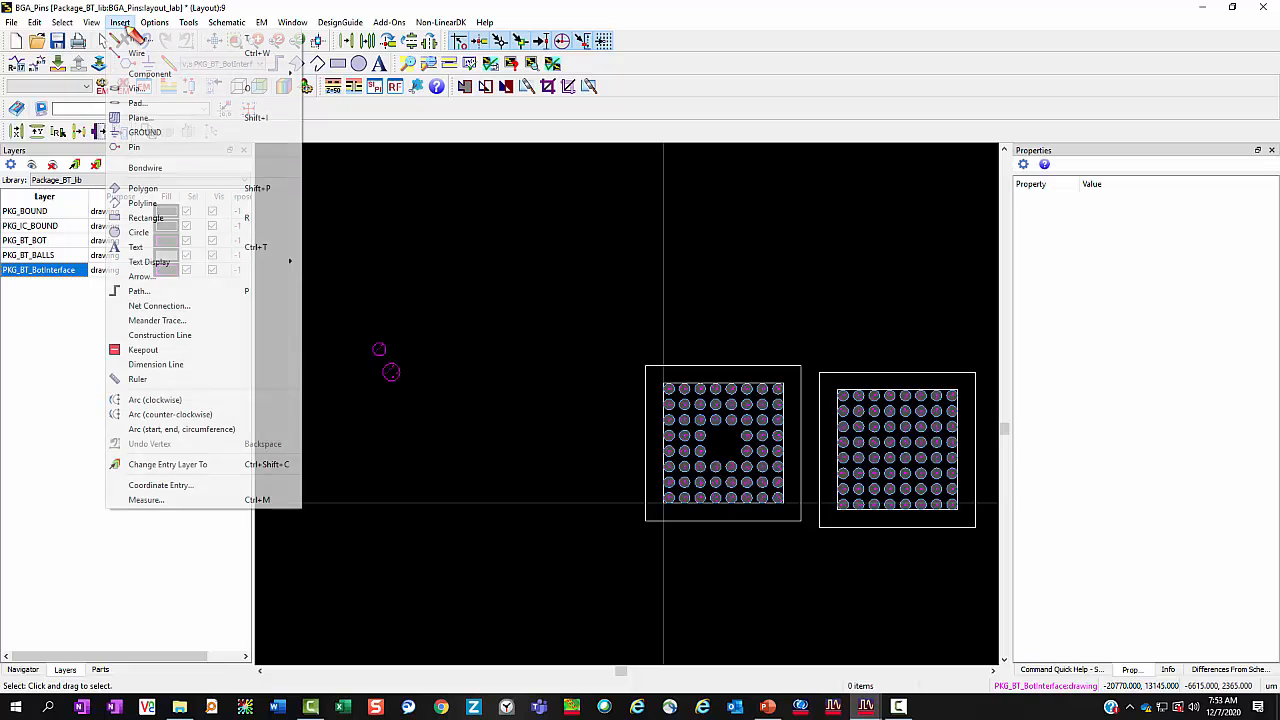
left_click(150, 118)
left_click_drag(148, 35, 253, 160)
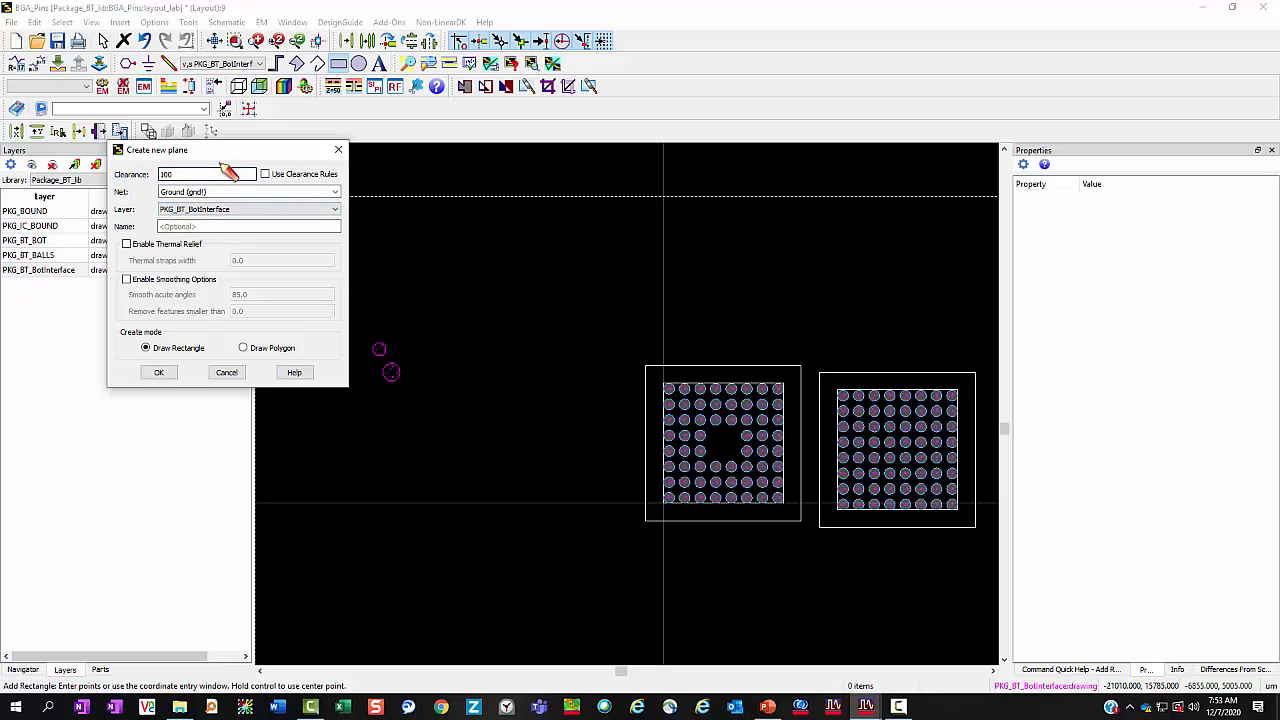
left_click_drag(240, 150, 626, 96)
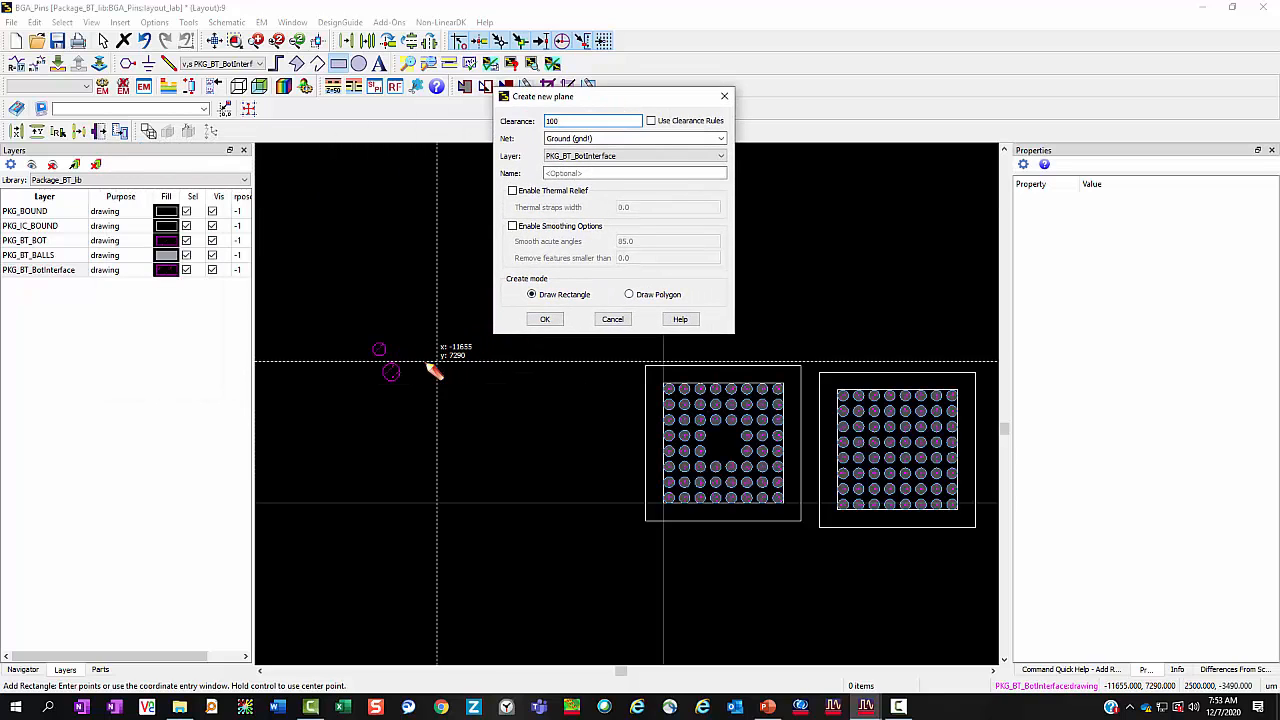
left_click(325, 299)
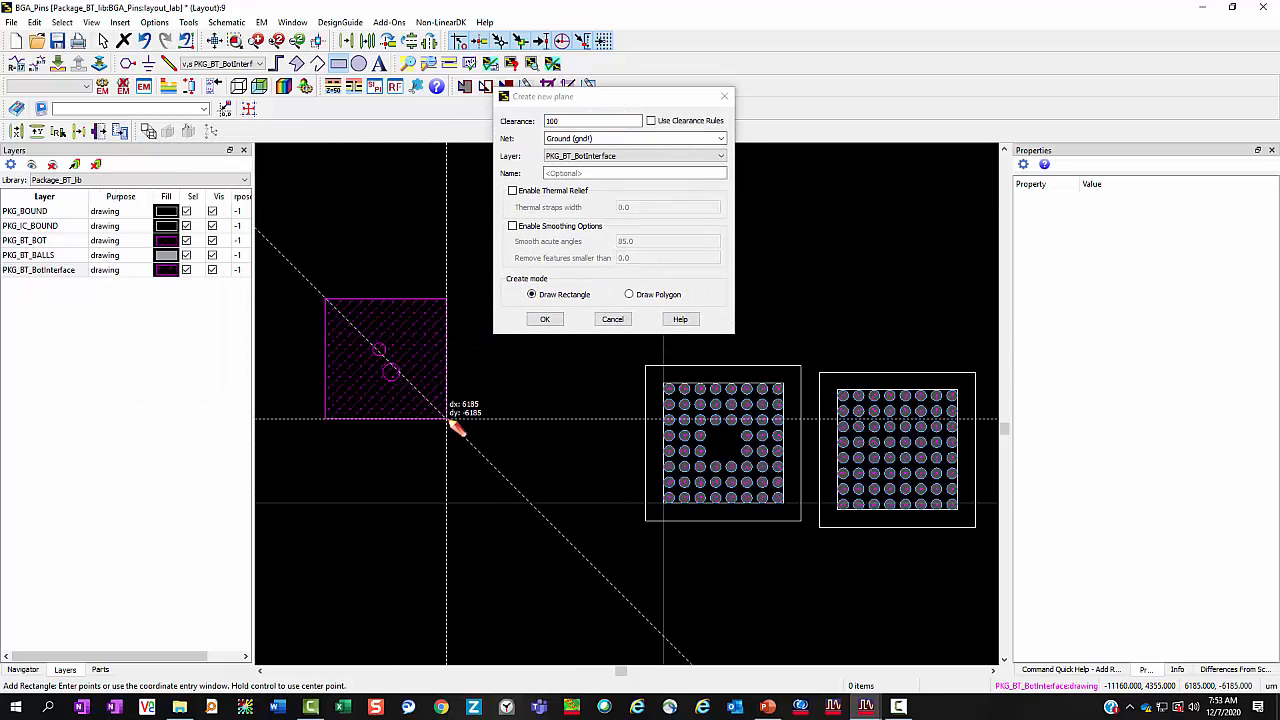
left_click(447, 418)
- Measure the clearance gap between the larger circle's top edge and the surrounding plane cutout, and close the measurement
scroll(523, 403, "up", 2)
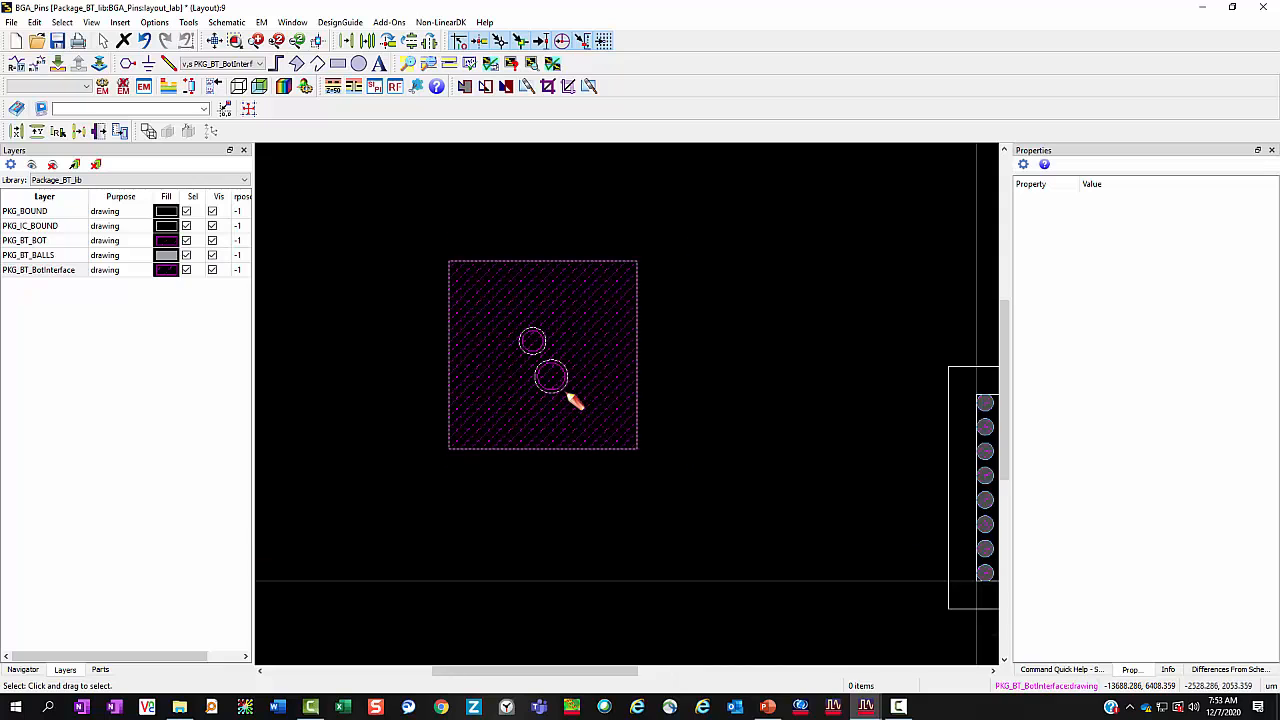
scroll(590, 393, "up", 3)
right_click(795, 353)
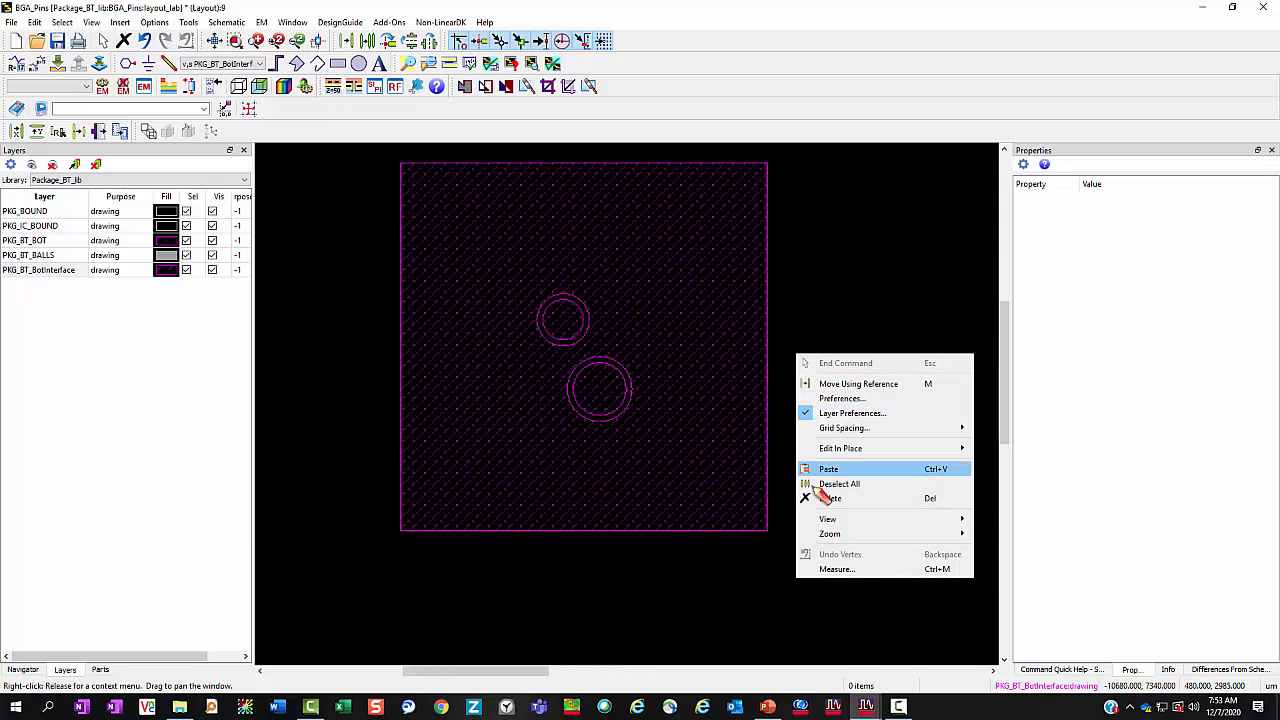
left_click(837, 569)
scroll(634, 400, "up", 3)
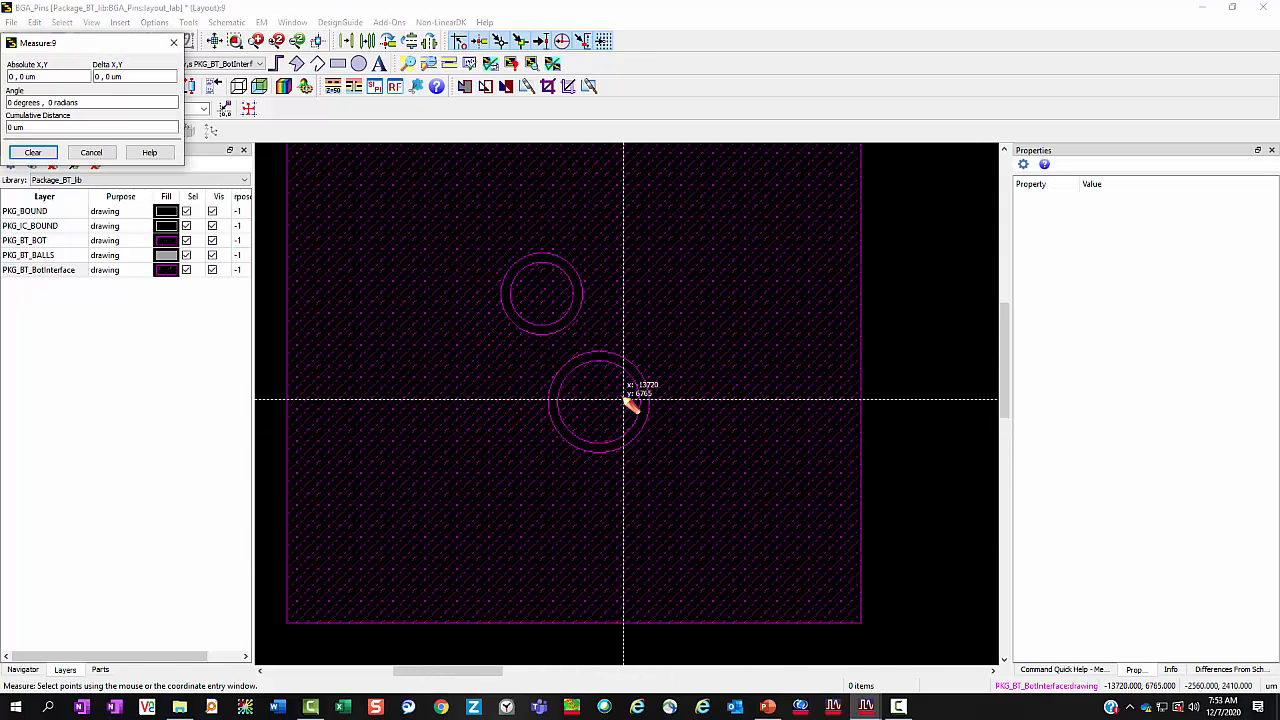
left_click(596, 353)
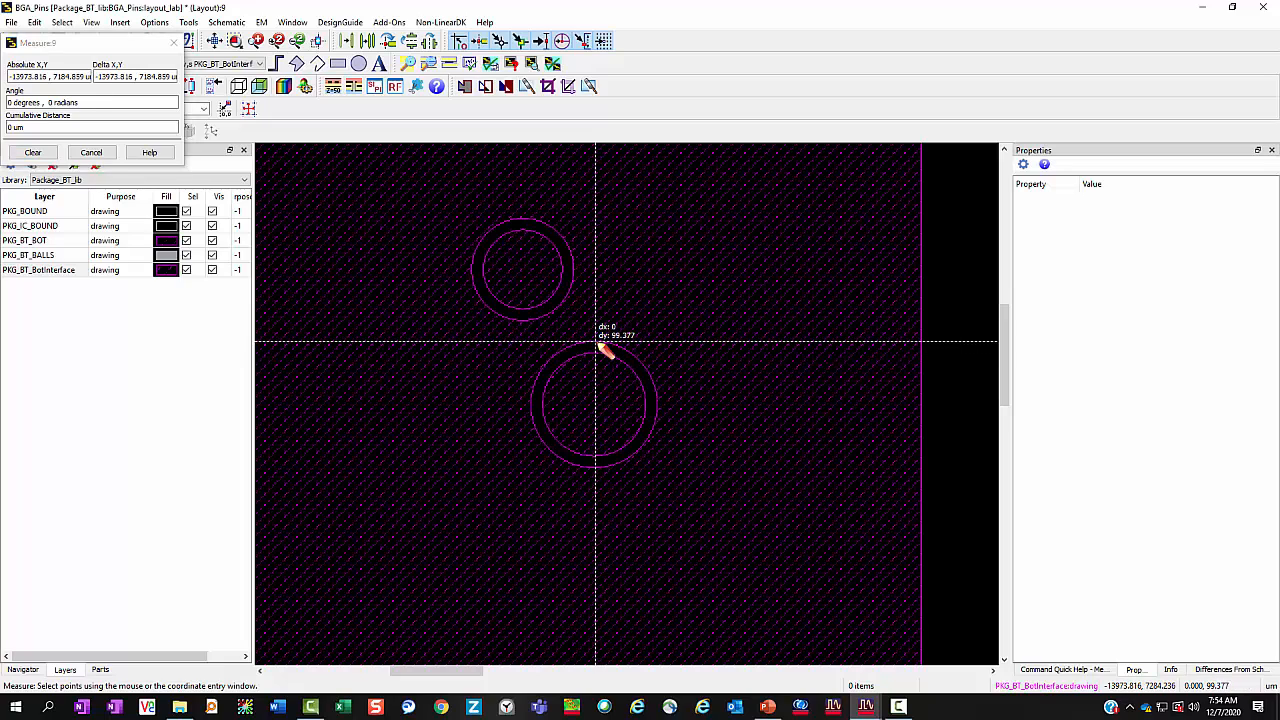
left_click(598, 342)
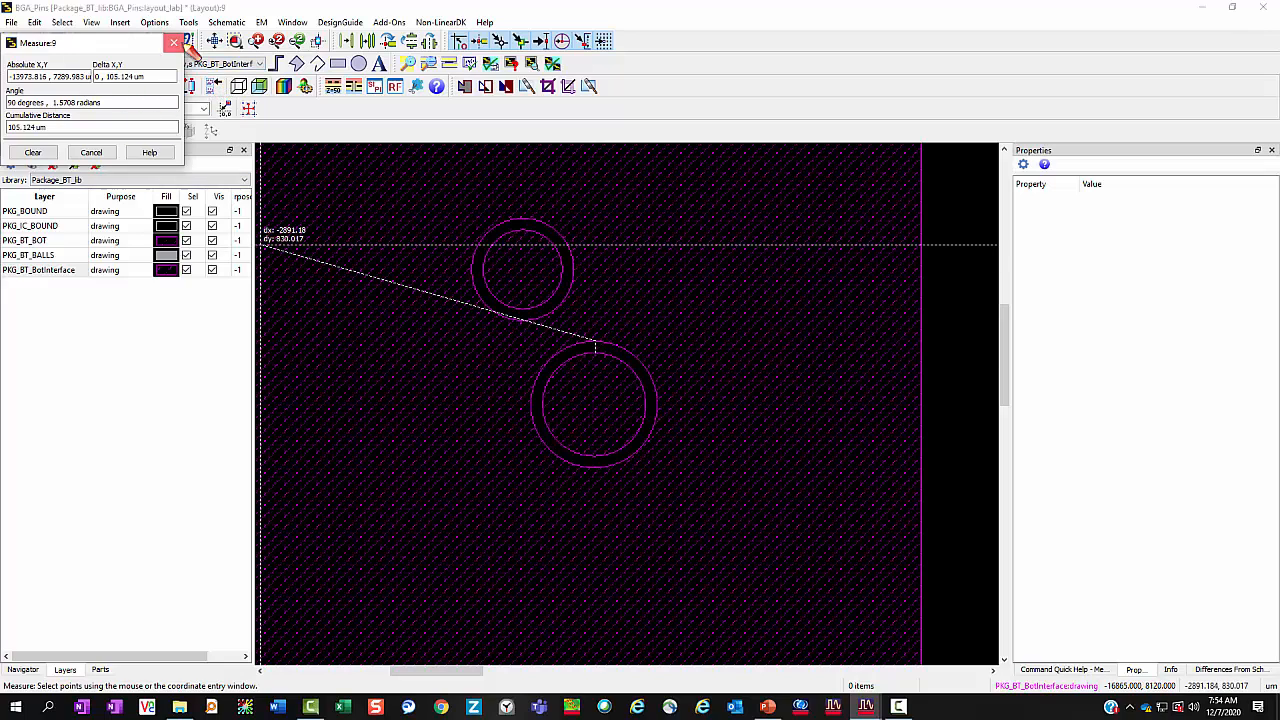
left_click(174, 43)
scroll(660, 400, "down", 8)
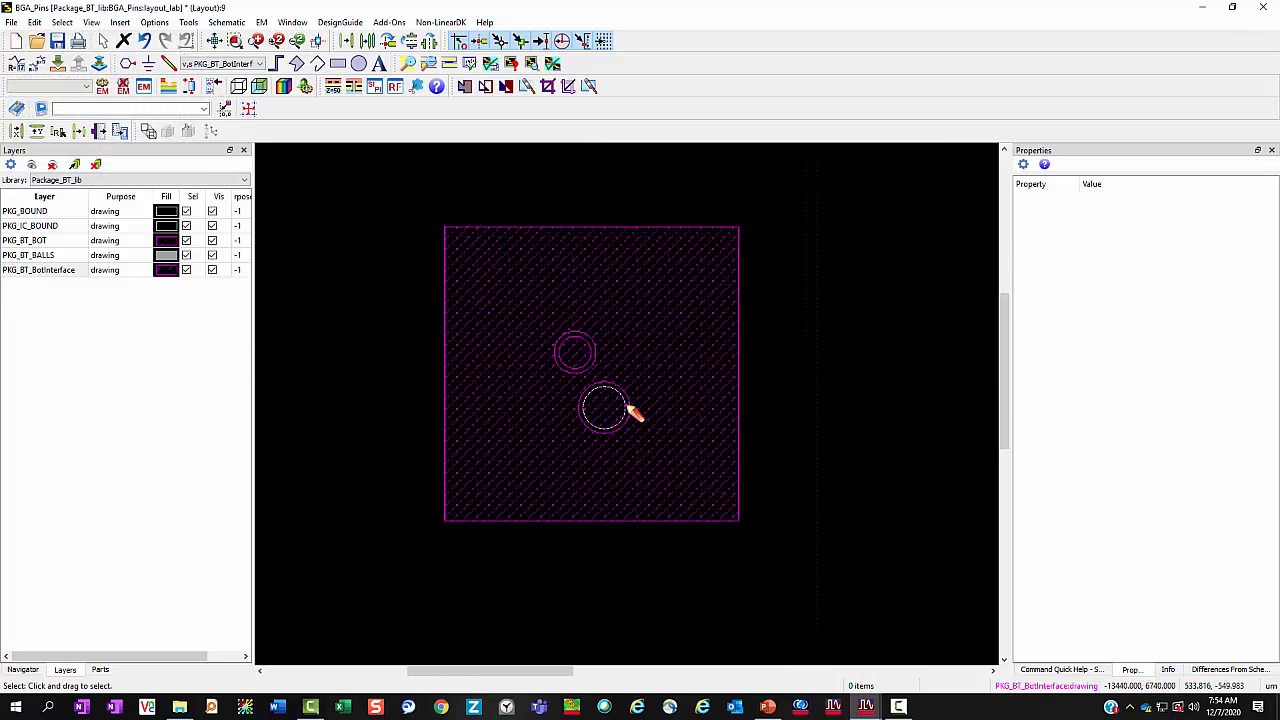
left_click_drag(695, 352, 553, 327)
key("alt+Tab")
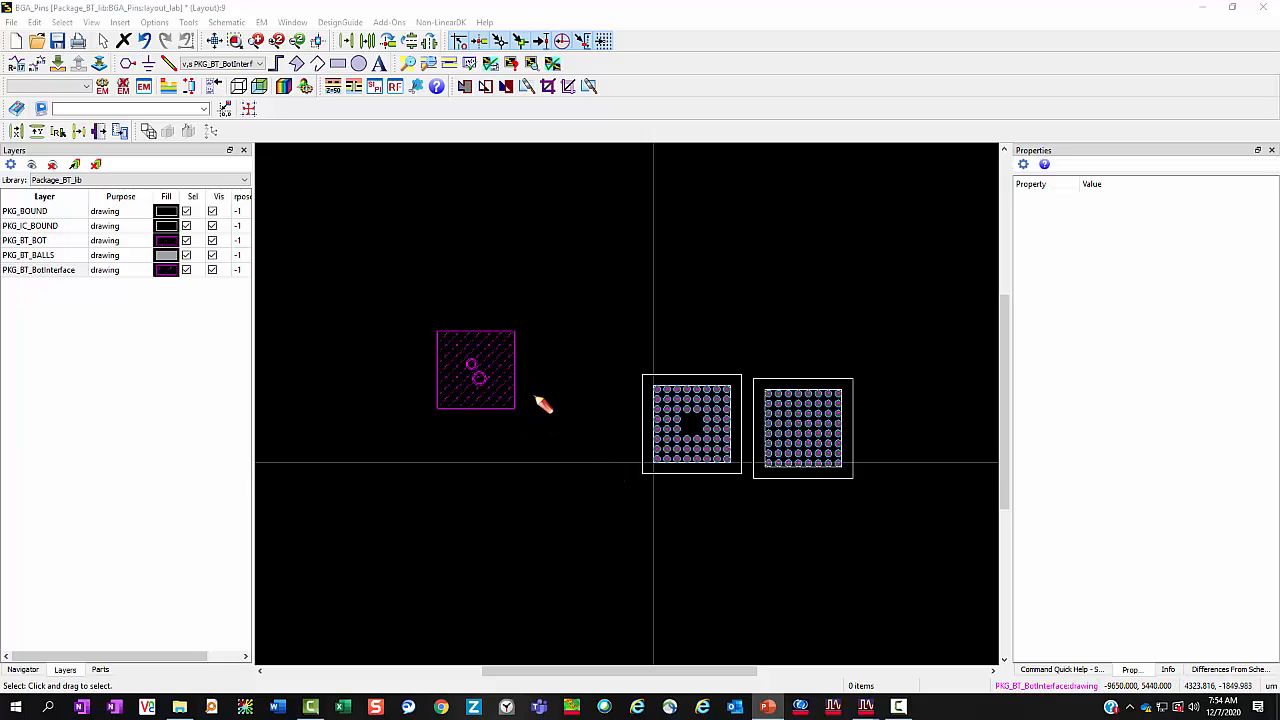
- Open the hot key configuration and choose the Insert category
scroll(517, 380, "up", 1)
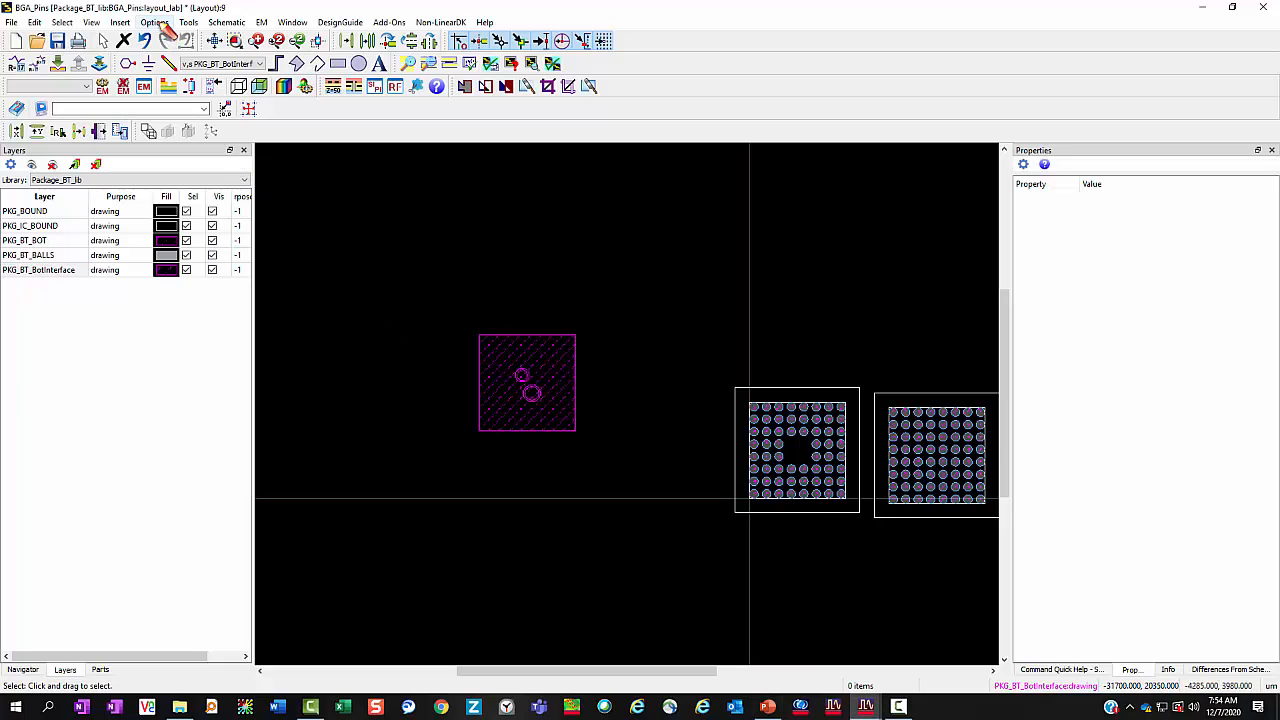
left_click(160, 24)
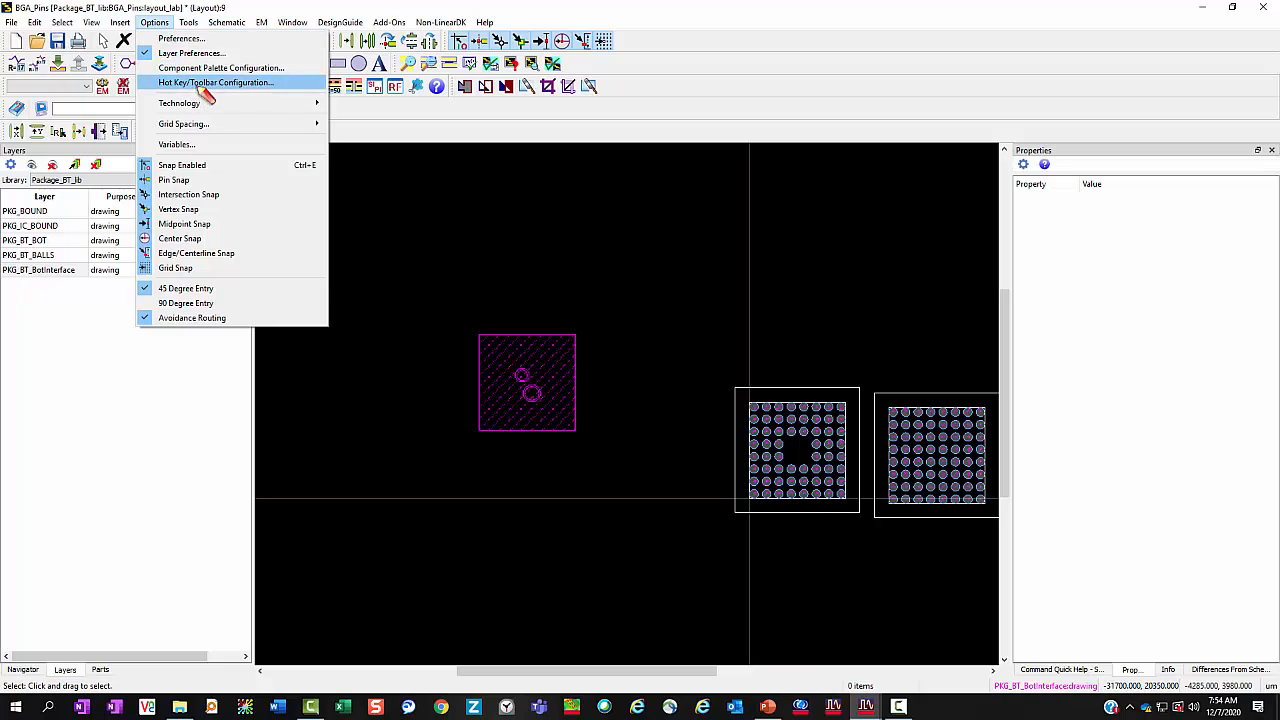
left_click(210, 88)
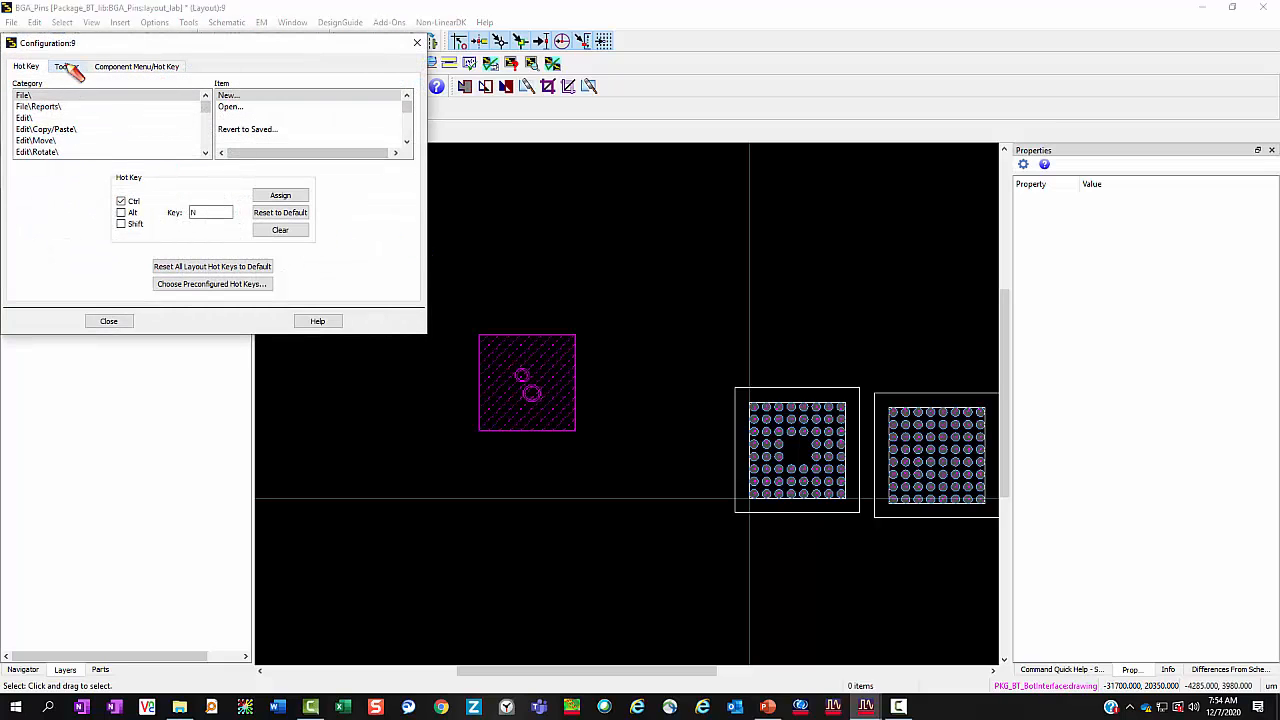
left_click_drag(98, 49, 189, 126)
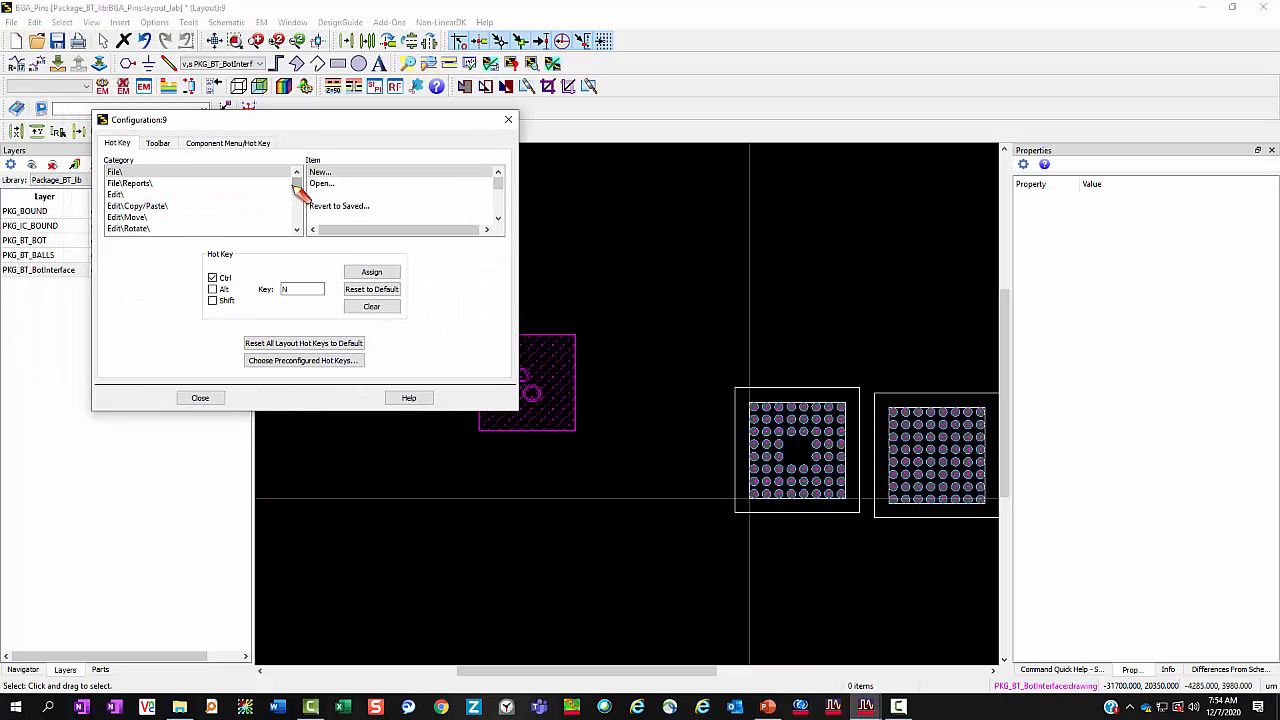
left_click_drag(297, 188, 298, 196)
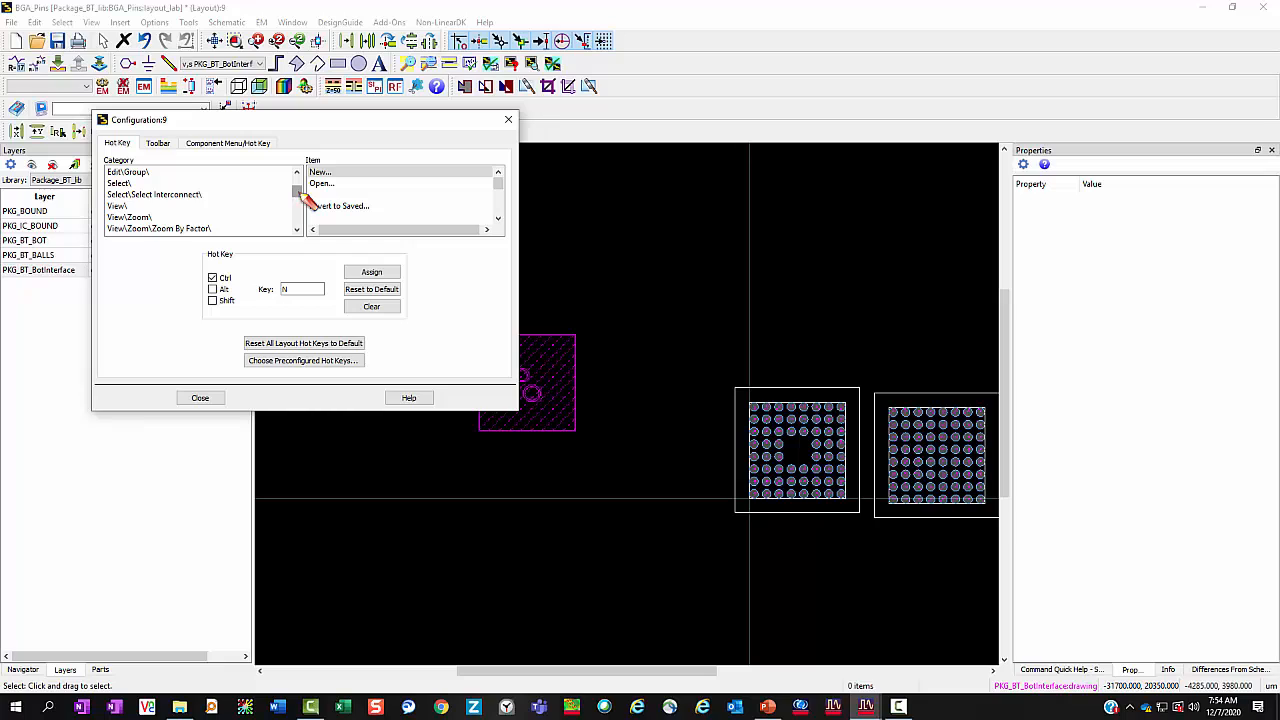
scroll(310, 204, "down", 5)
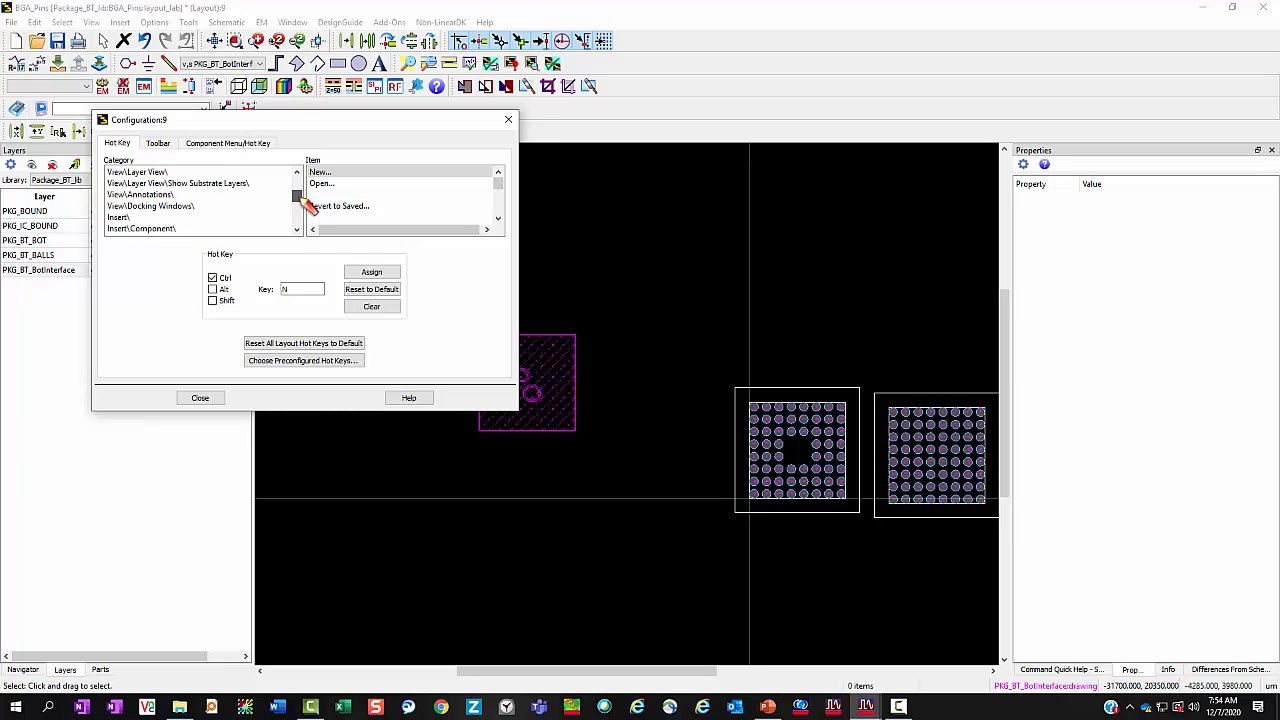
scroll(310, 204, "up", 1)
scroll(305, 204, "down", 1)
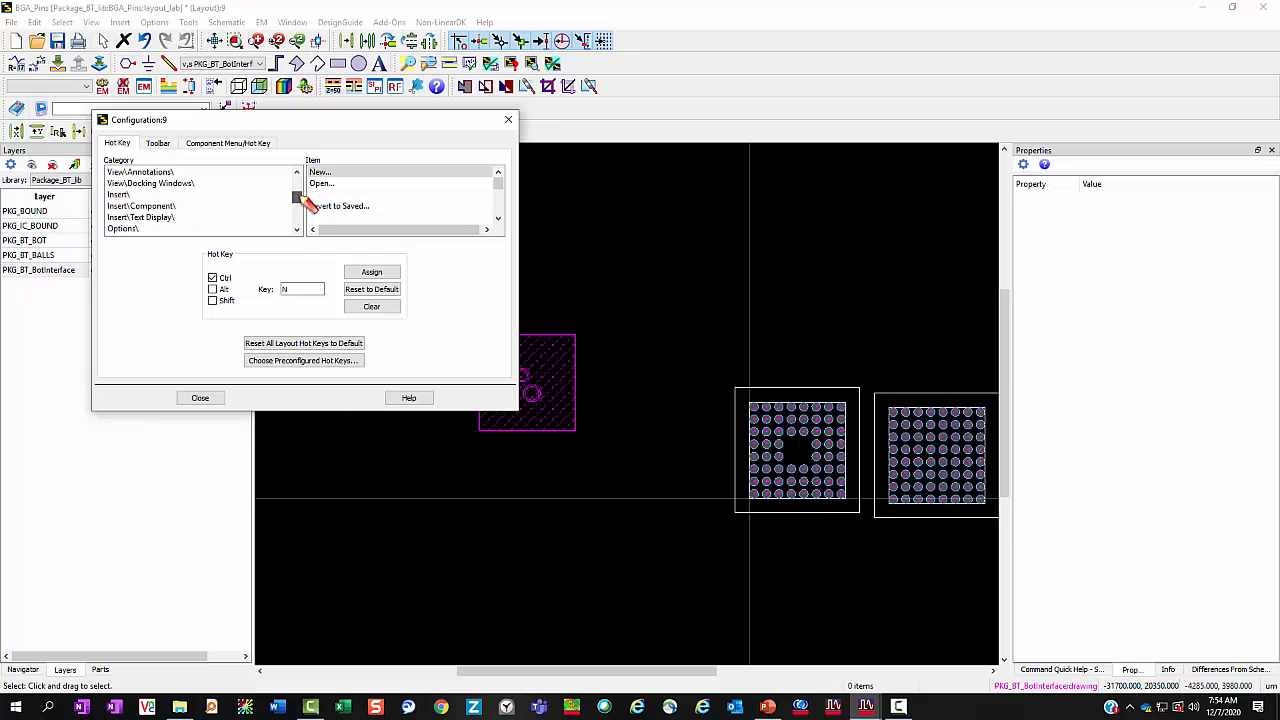
left_click(176, 196)
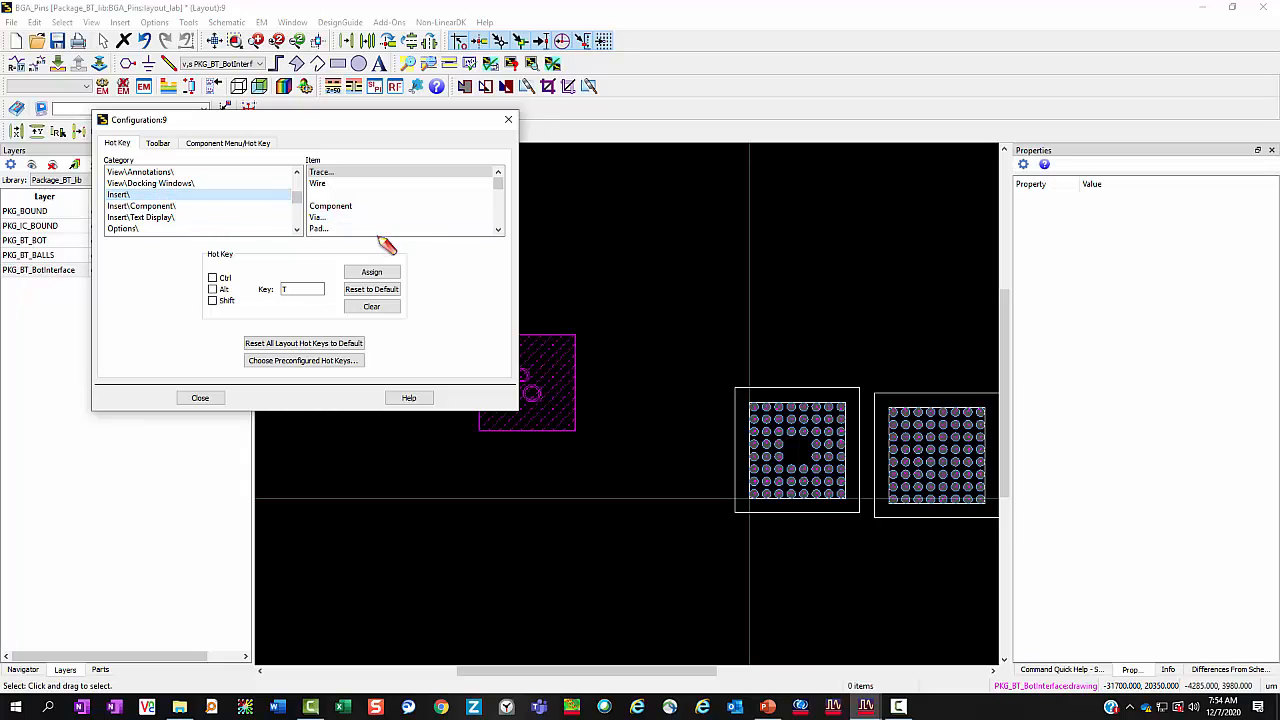
- Assign the Shift+I hot key to the Plane command and close the configuration
left_click(498, 230)
left_click(498, 230)
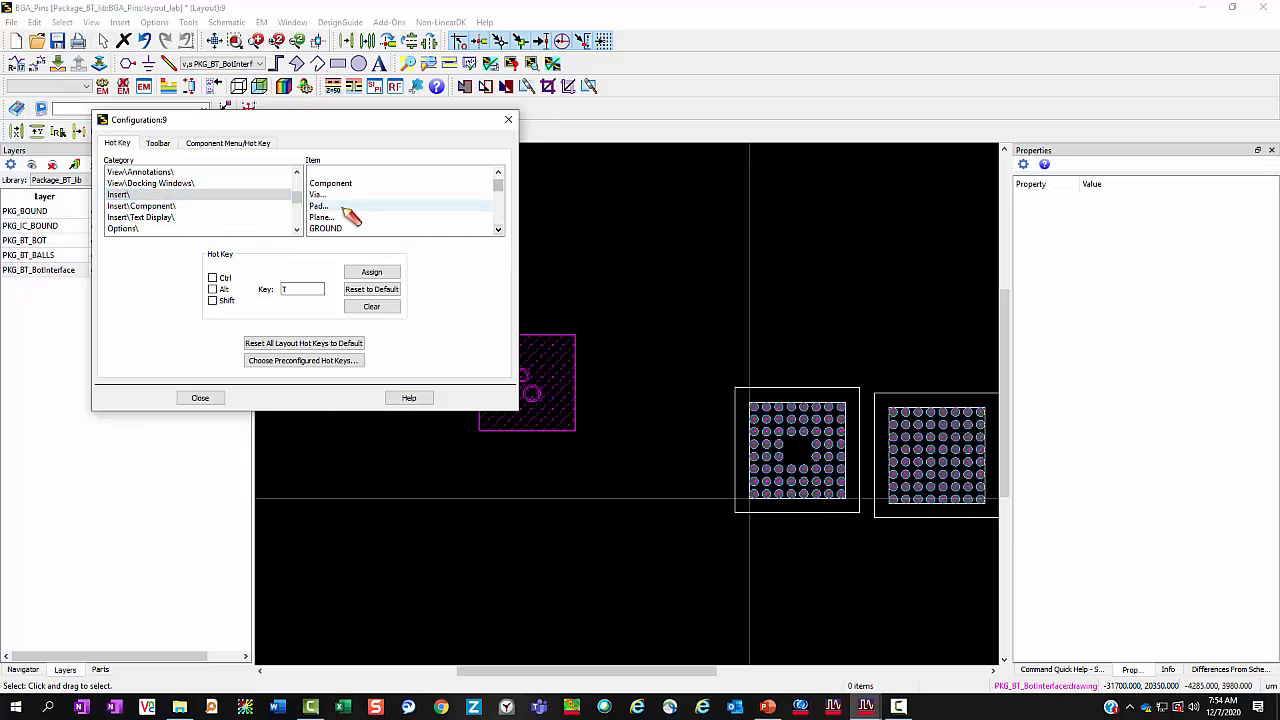
left_click(320, 217)
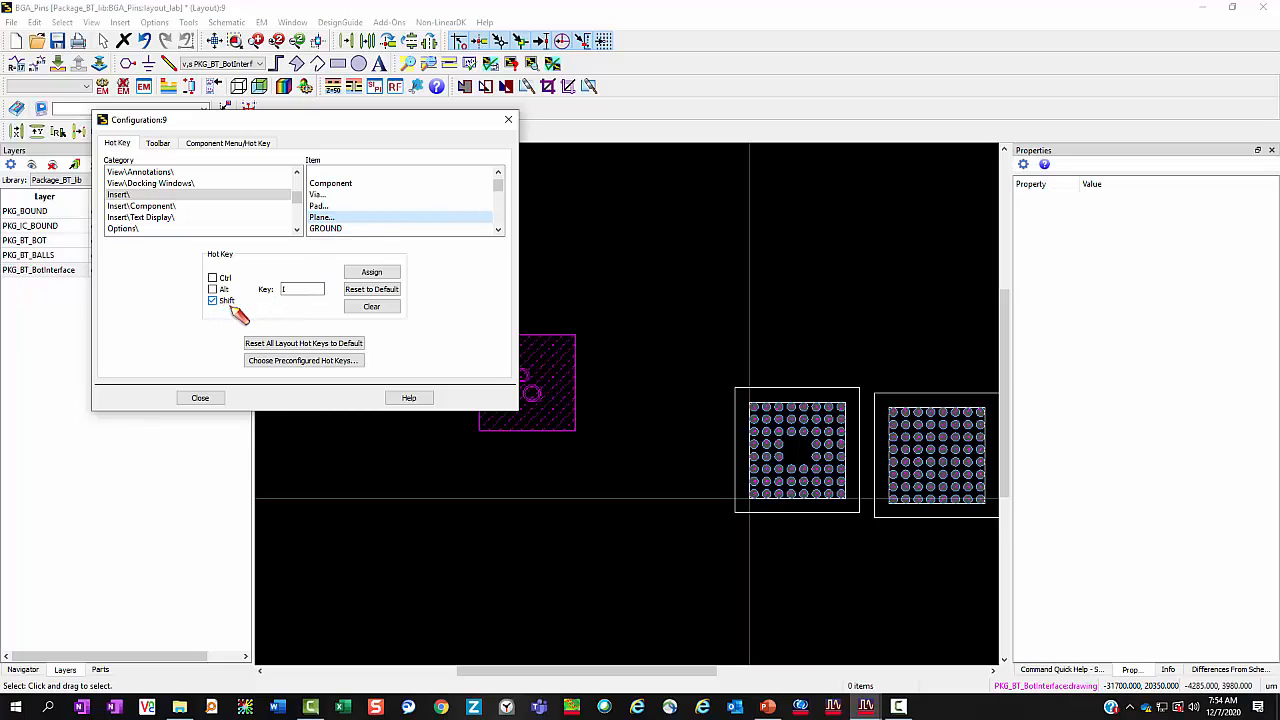
left_click(381, 275)
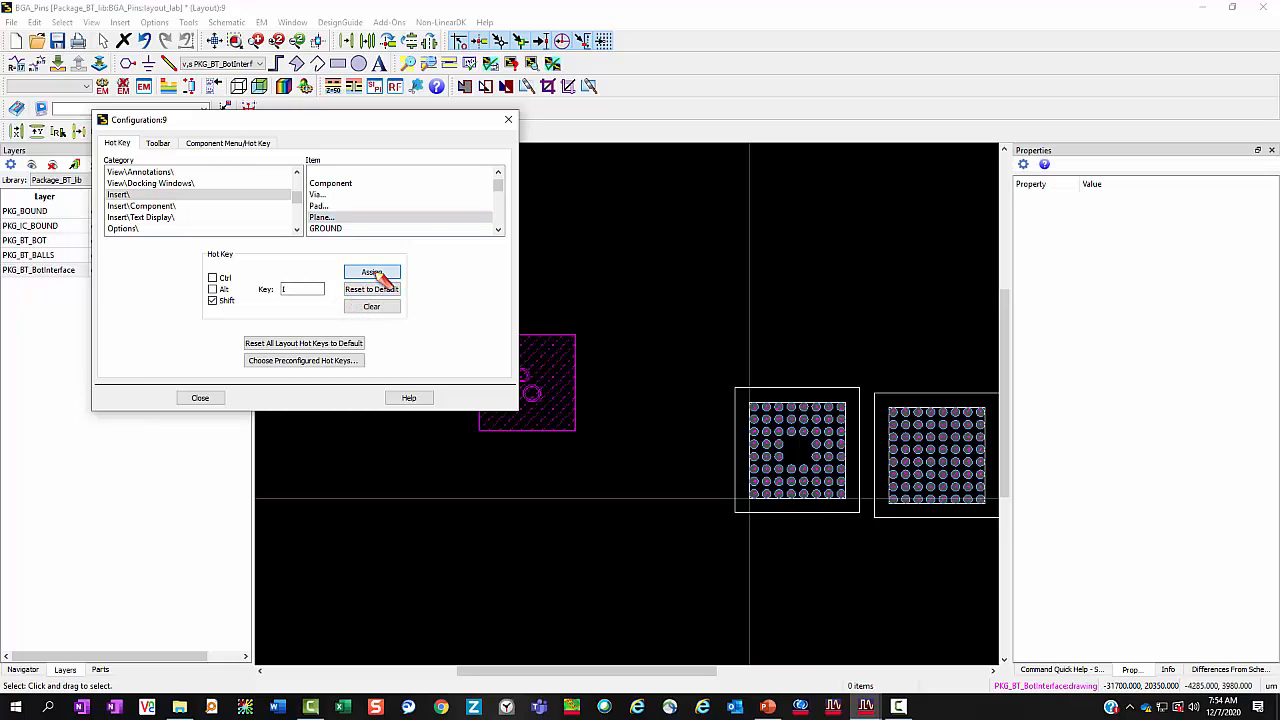
left_click(508, 121)
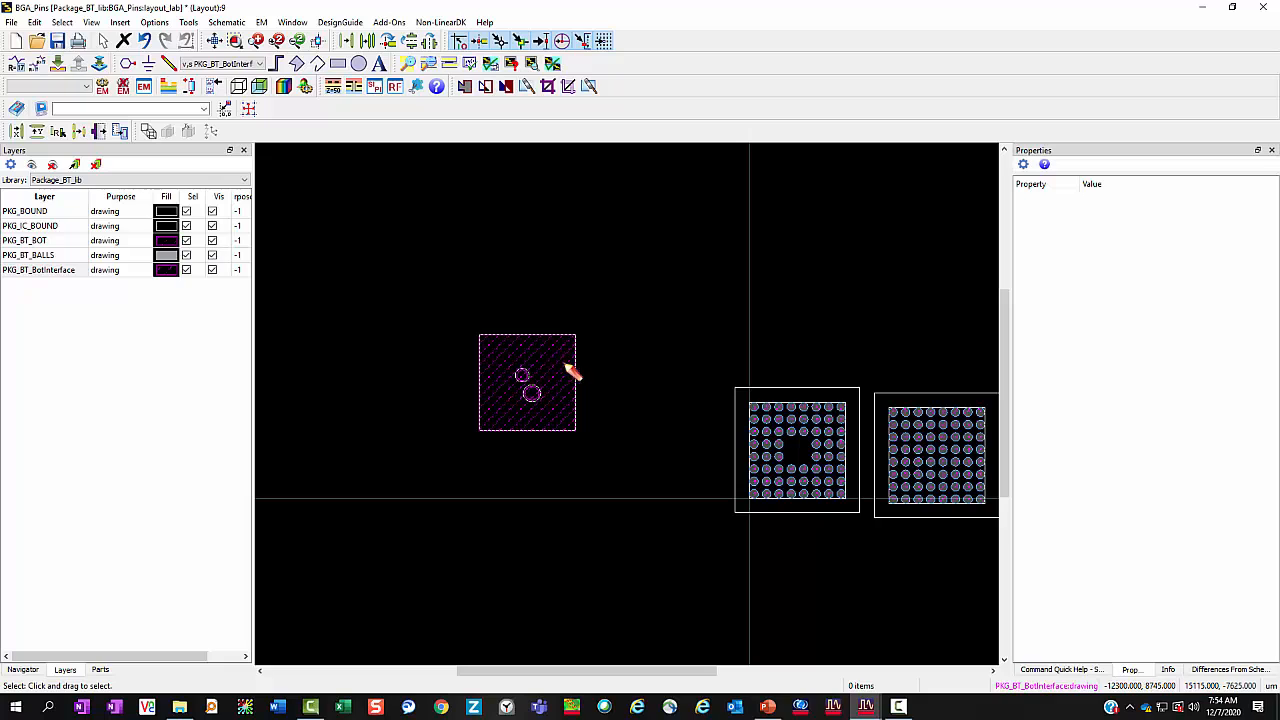
- Move both circles together about 325 um to the right inside the ground plane and regenerate the plane around them
left_click_drag(611, 357, 511, 329)
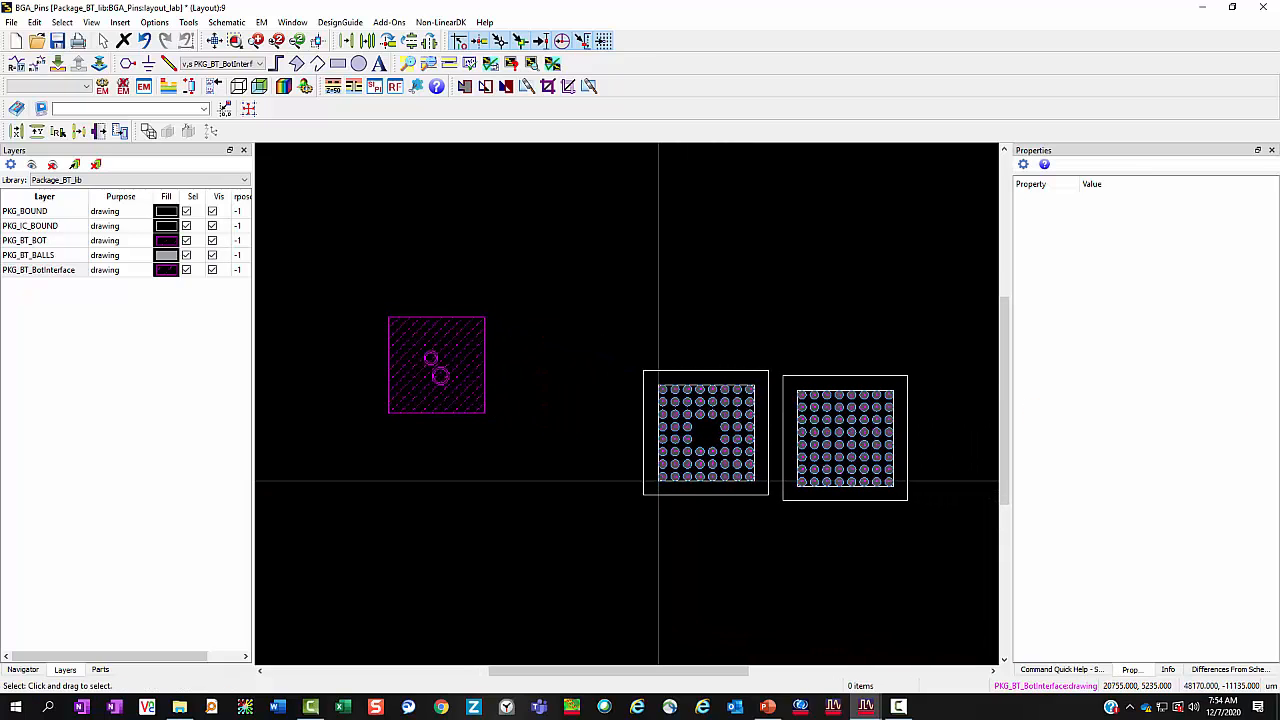
key("alt+Tab")
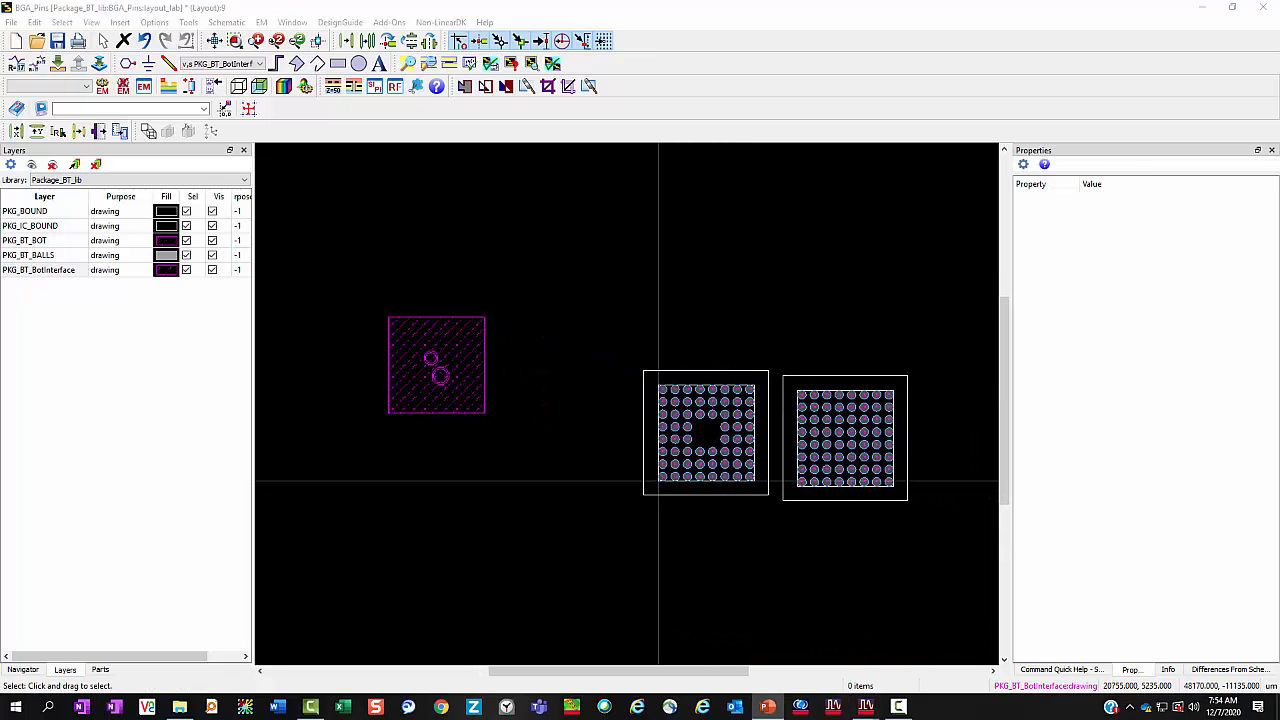
scroll(609, 406, "up", 3)
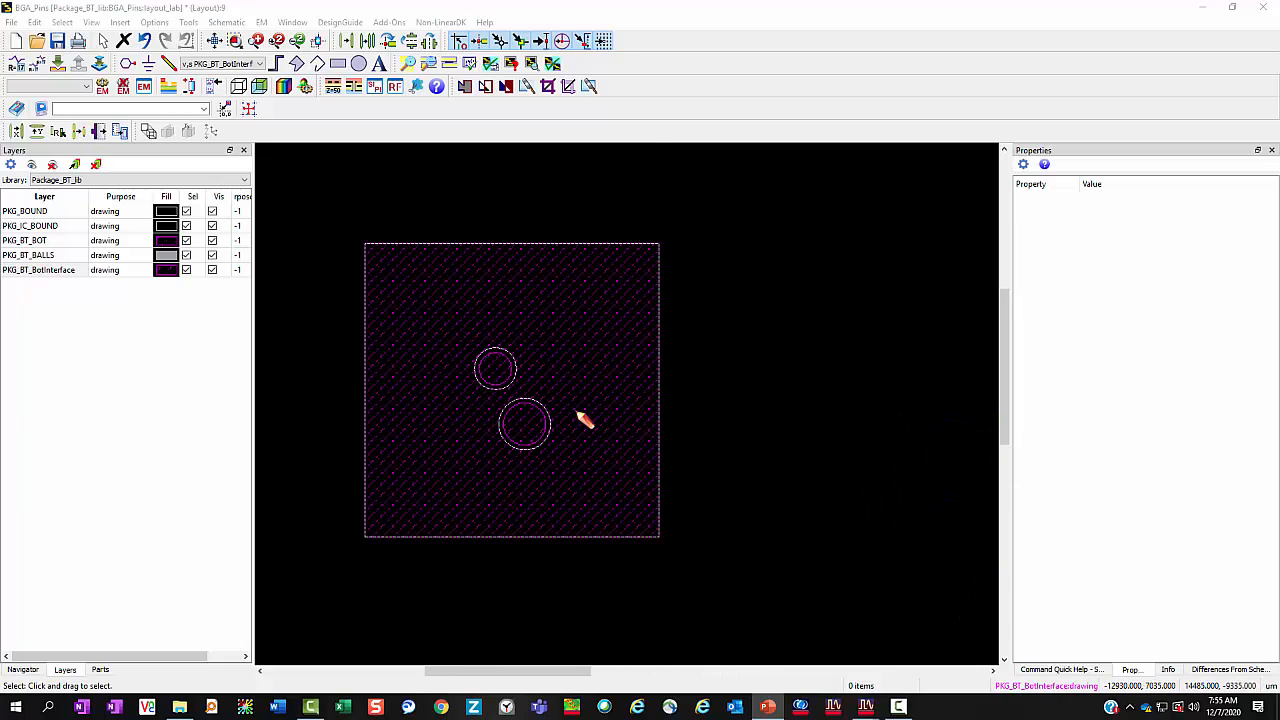
left_click(500, 372)
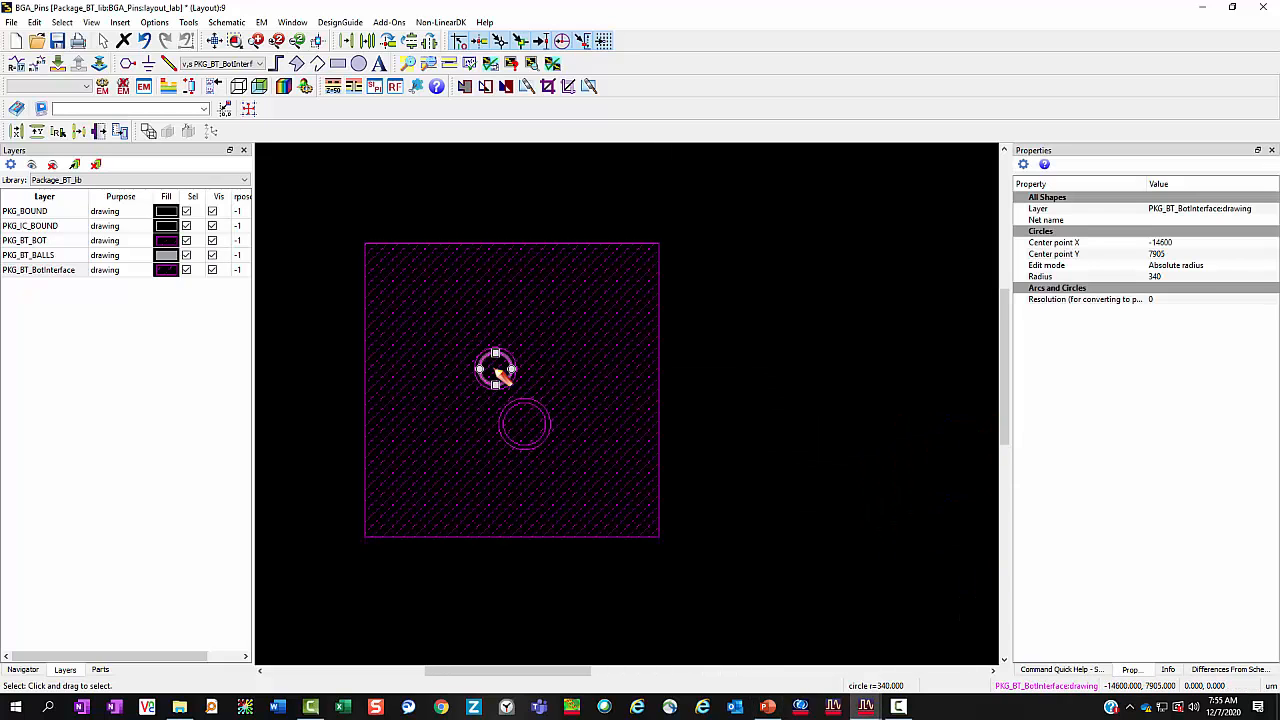
left_click(526, 428, "ctrl")
key("ctrl+m")
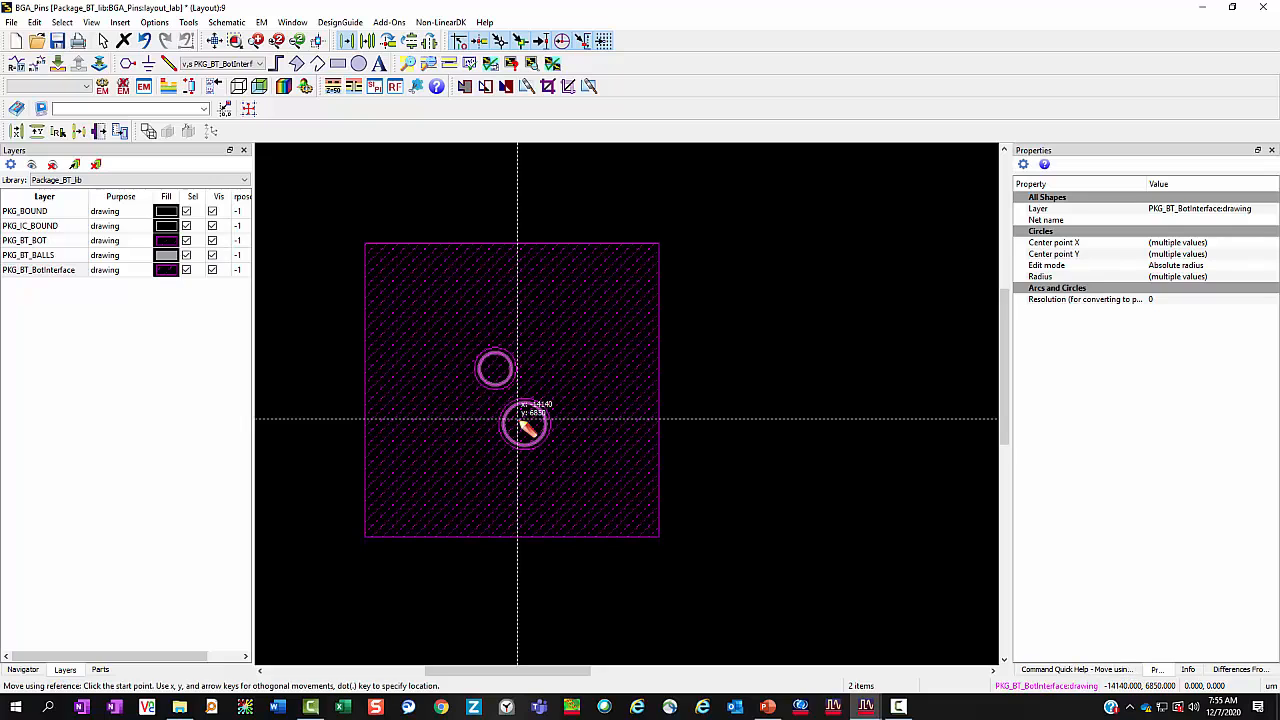
left_click(526, 428)
left_click(541, 428)
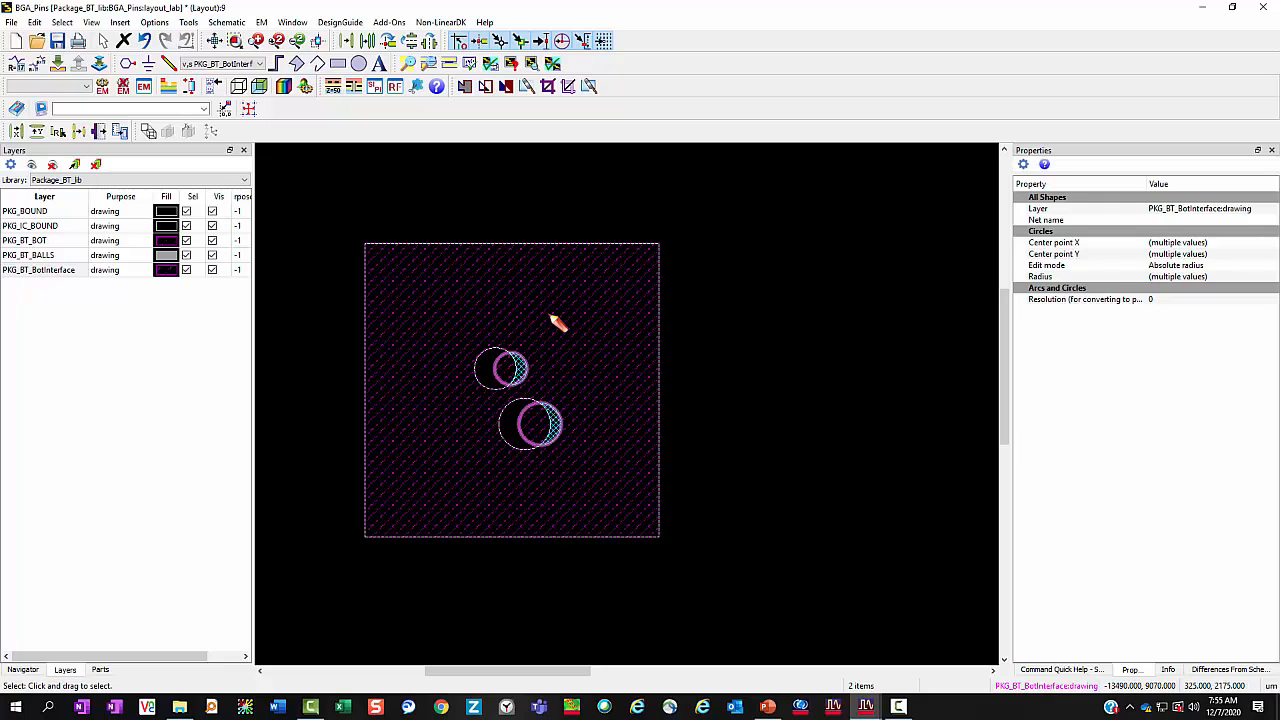
right_click(548, 313)
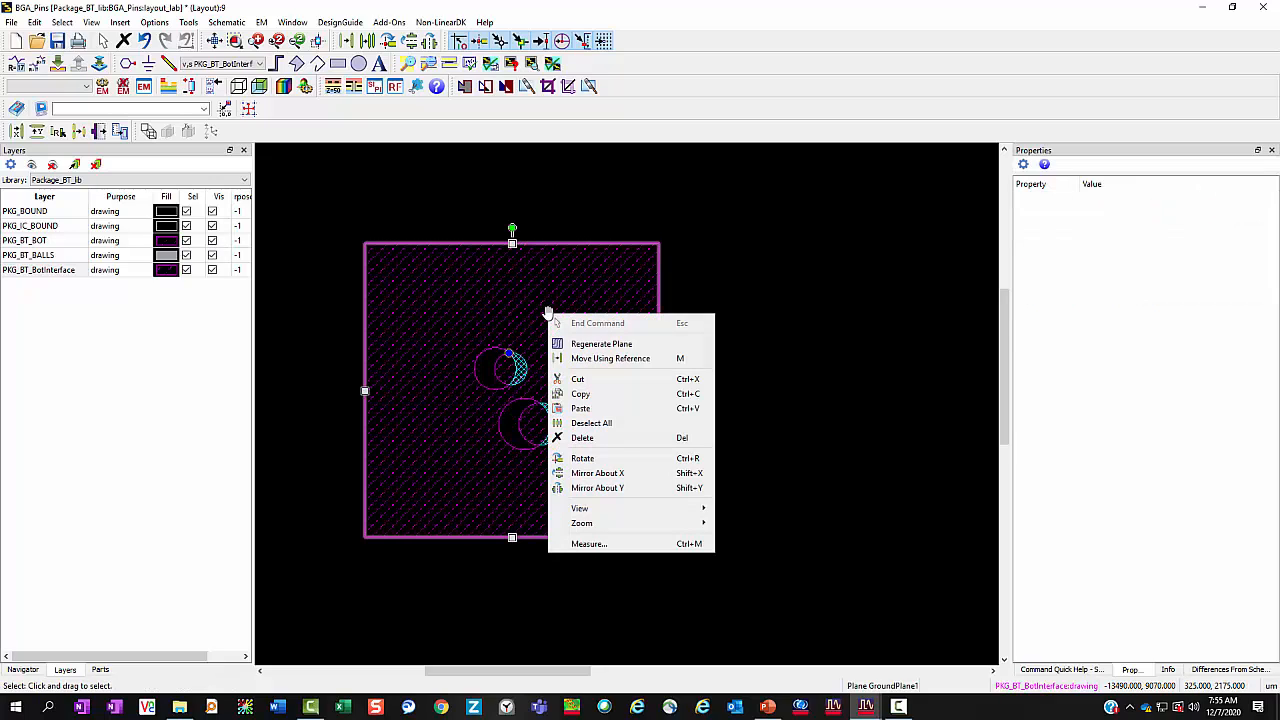
left_click(601, 344)
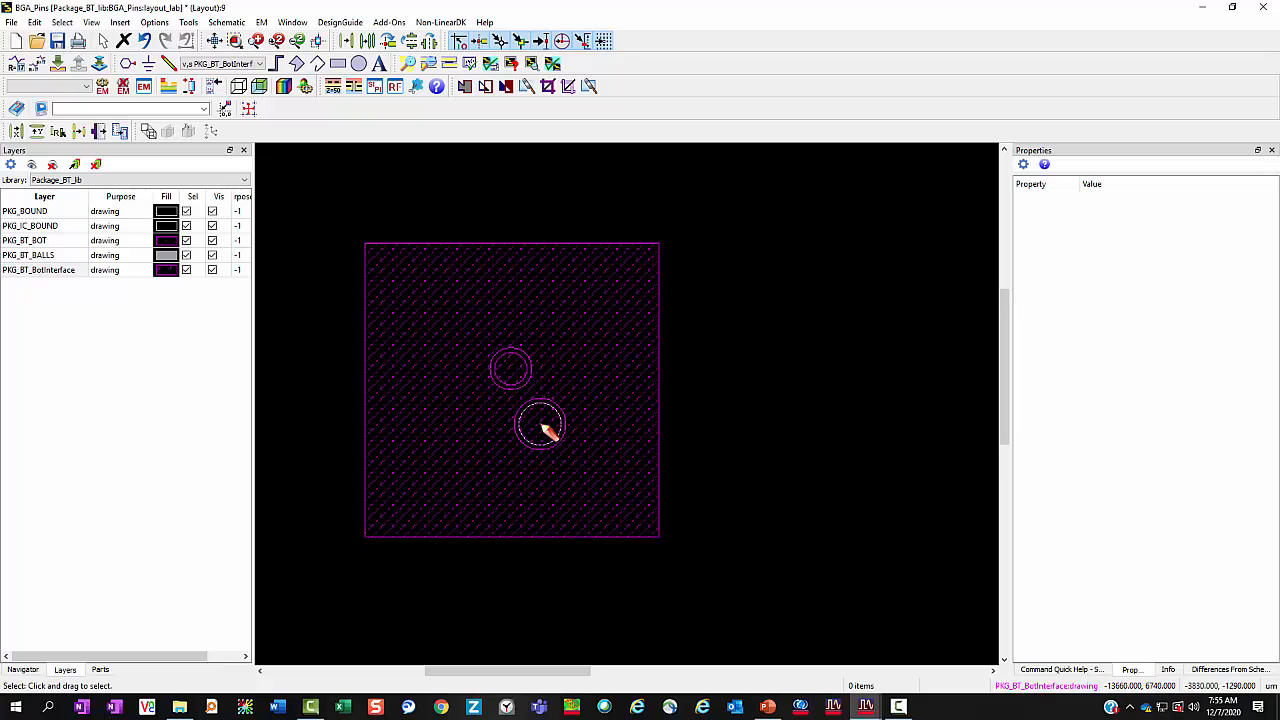
- Put the larger circle on the net gnd! and force that net on it
left_click(548, 430)
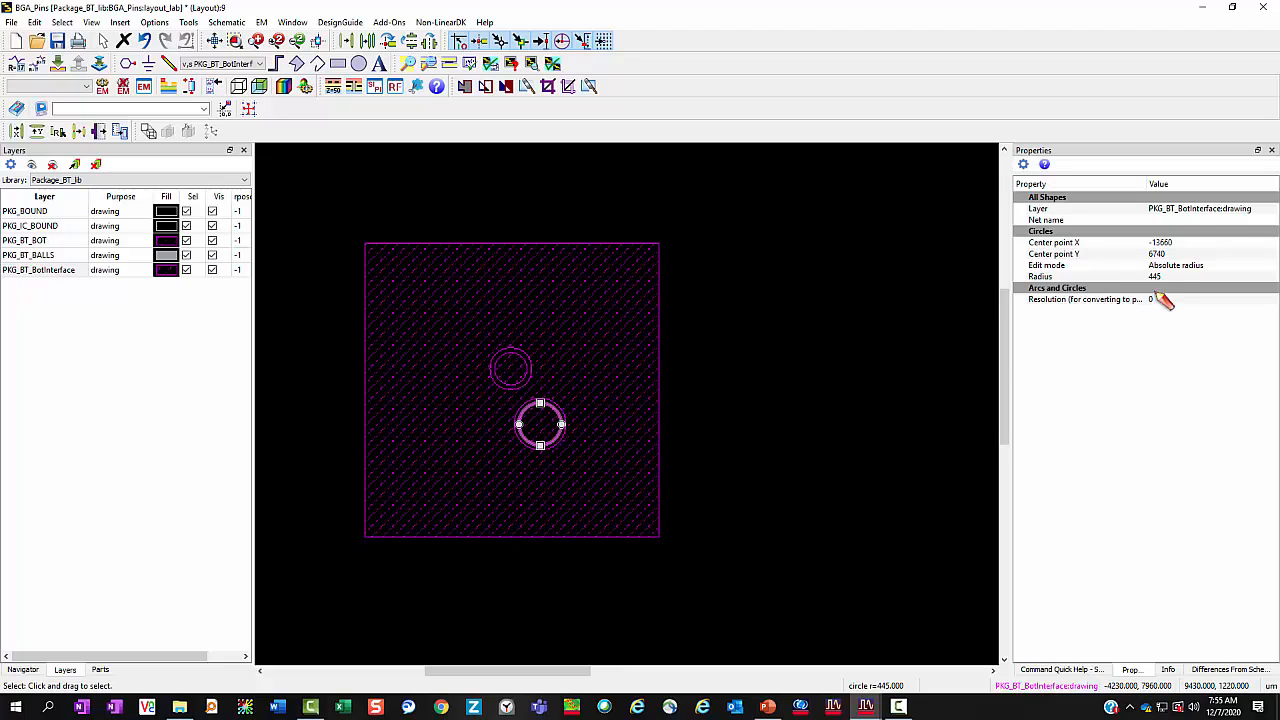
left_click(1176, 221)
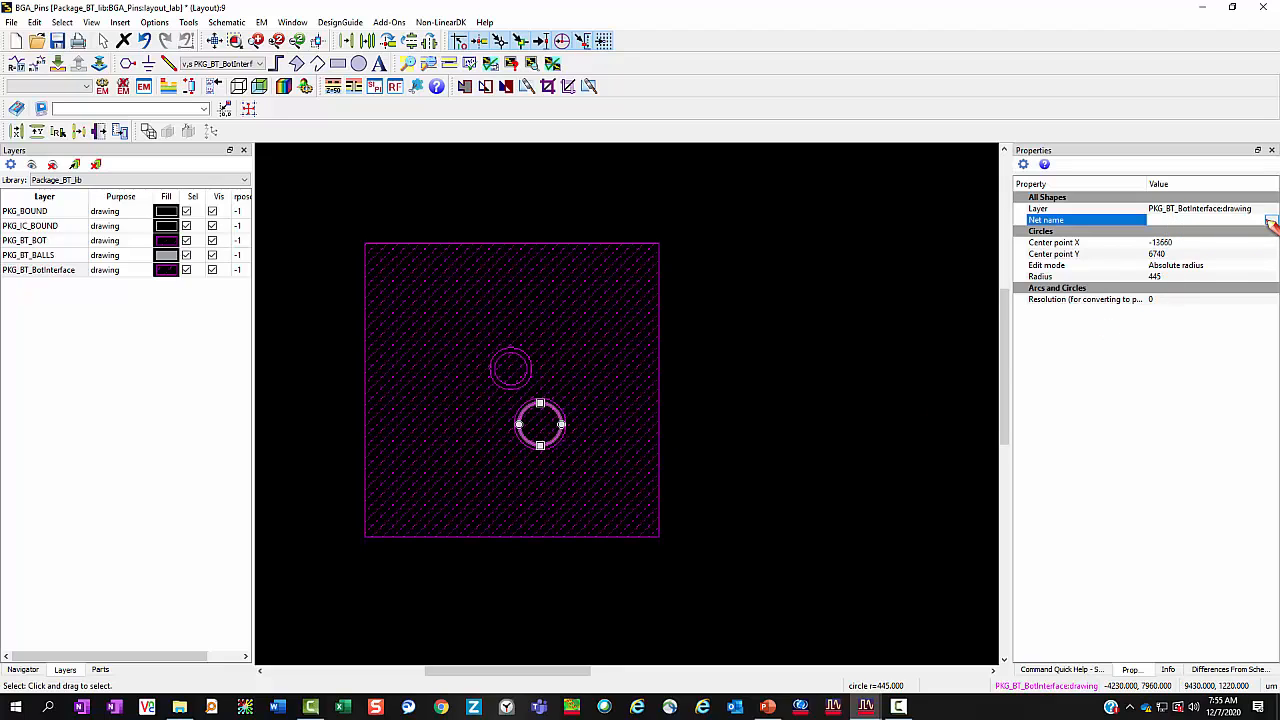
left_click(1271, 221)
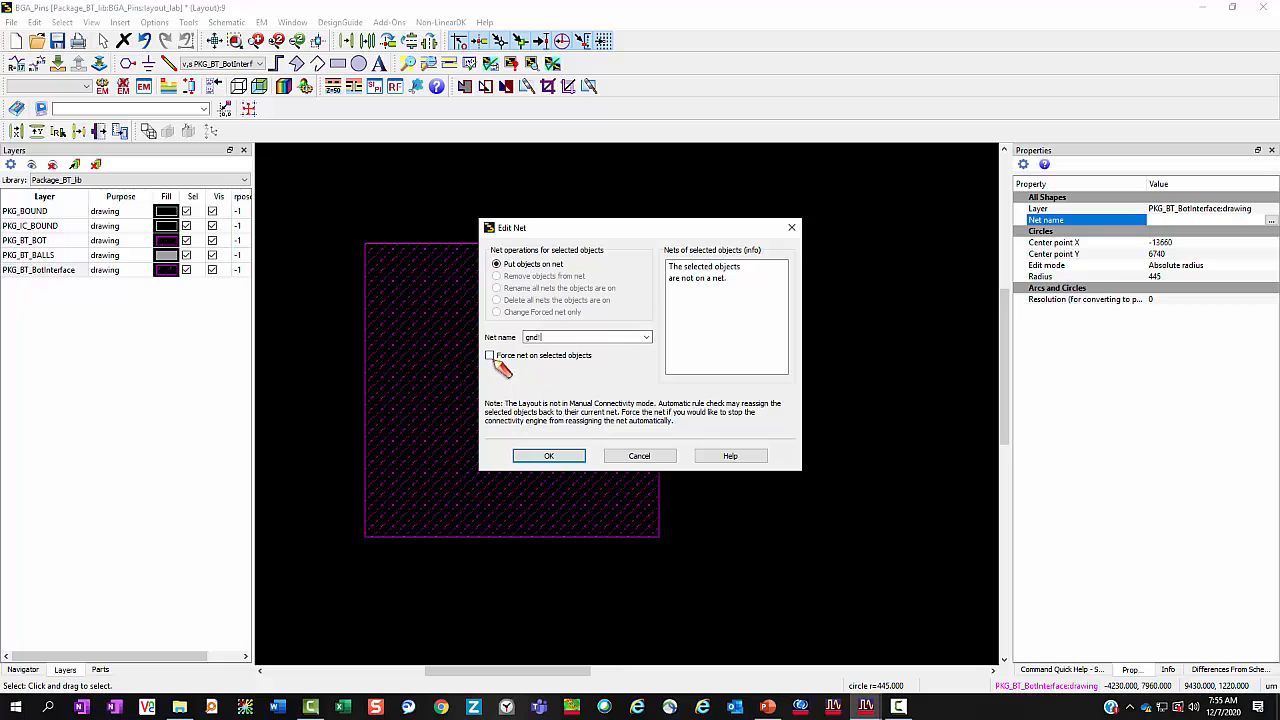
left_click(491, 356)
left_click(549, 456)
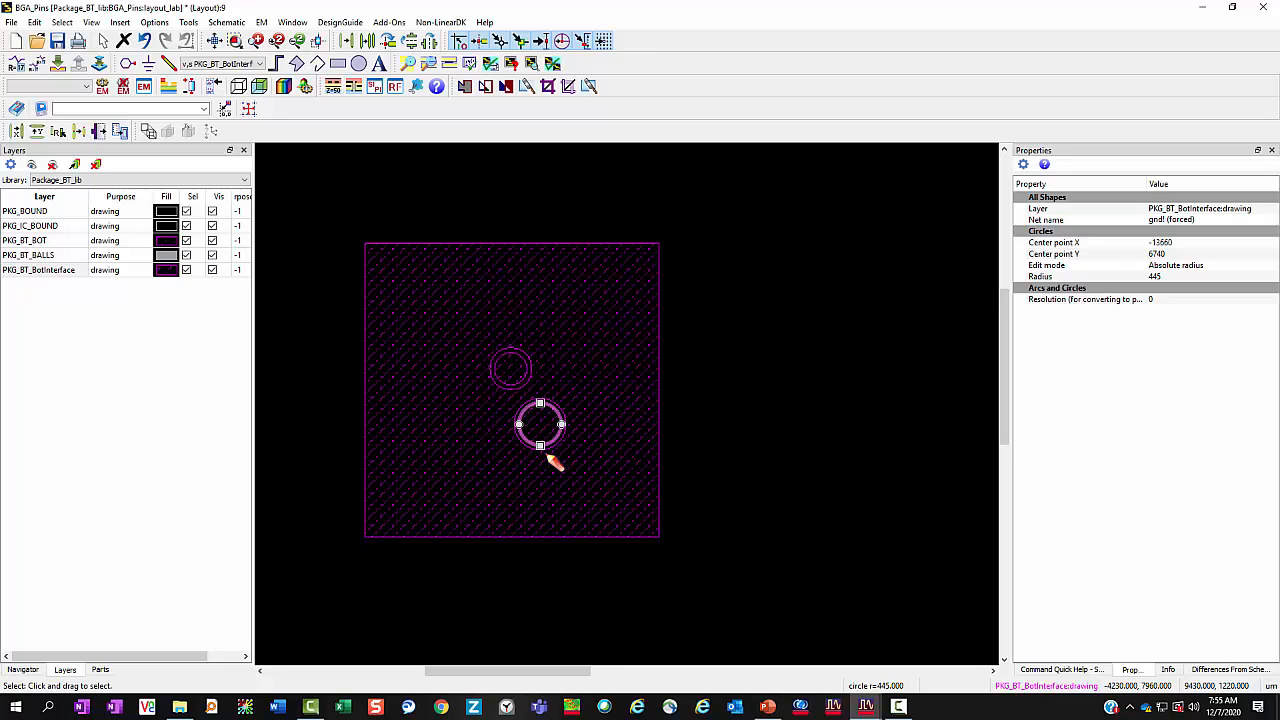
- Regenerate the ground plane surrounding the two circles to apply the larger circle's net assignment
left_click(595, 333)
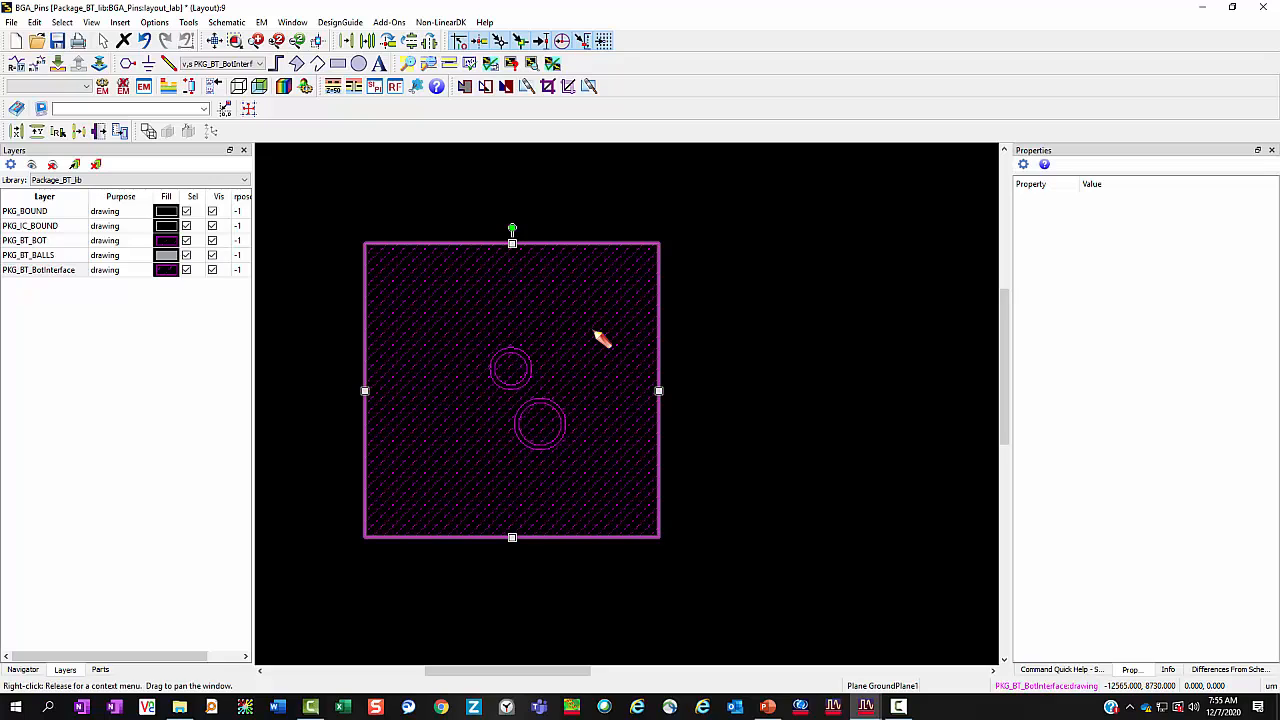
right_click(600, 338)
left_click(618, 357)
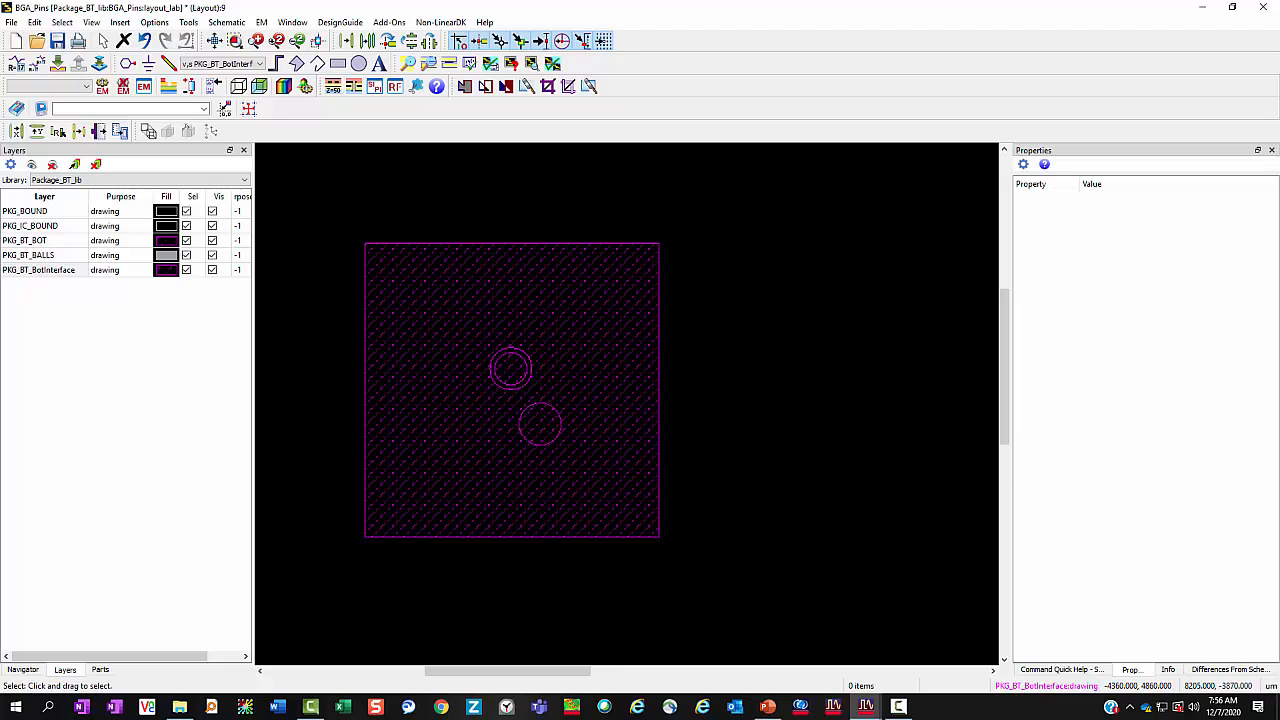
- Insert a rectangular gnd! plane with clearance 1.0 on PKG_BT_BotInterface, matching the outer package boundary of the full 8 by 8 ball array
key("alt+Tab")
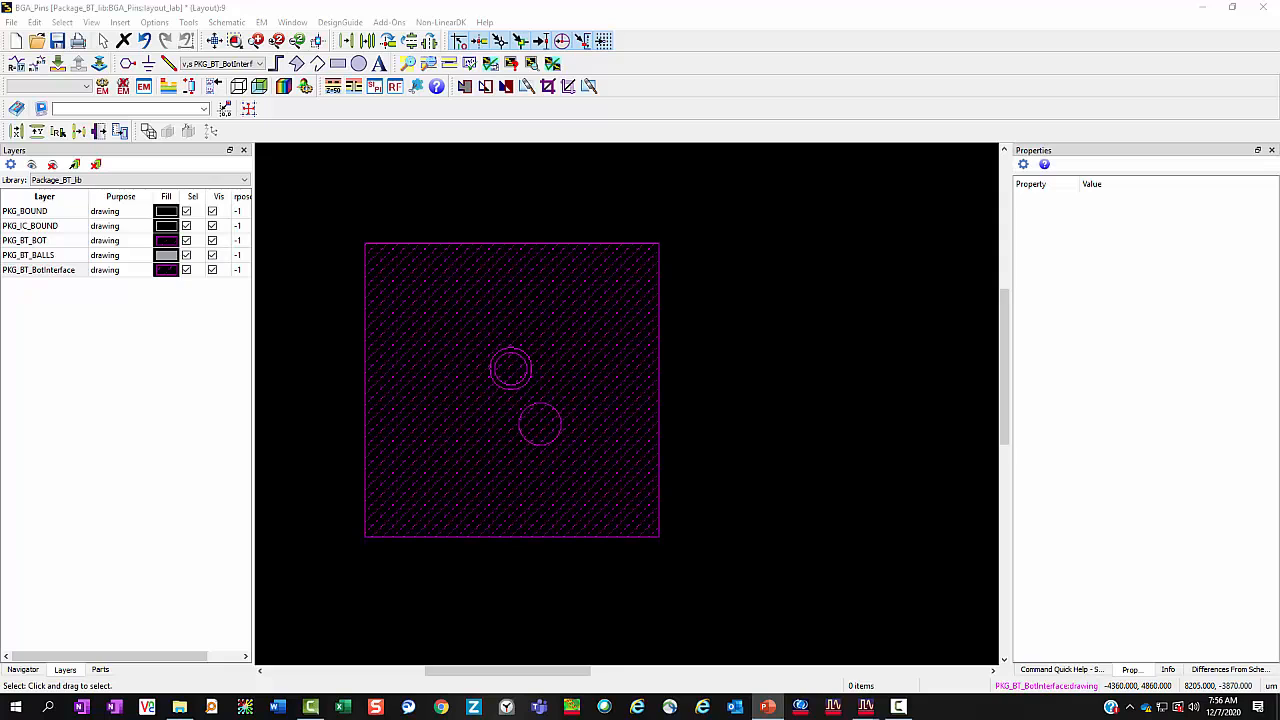
scroll(688, 407, "down", 4)
left_click_drag(752, 523, 509, 473)
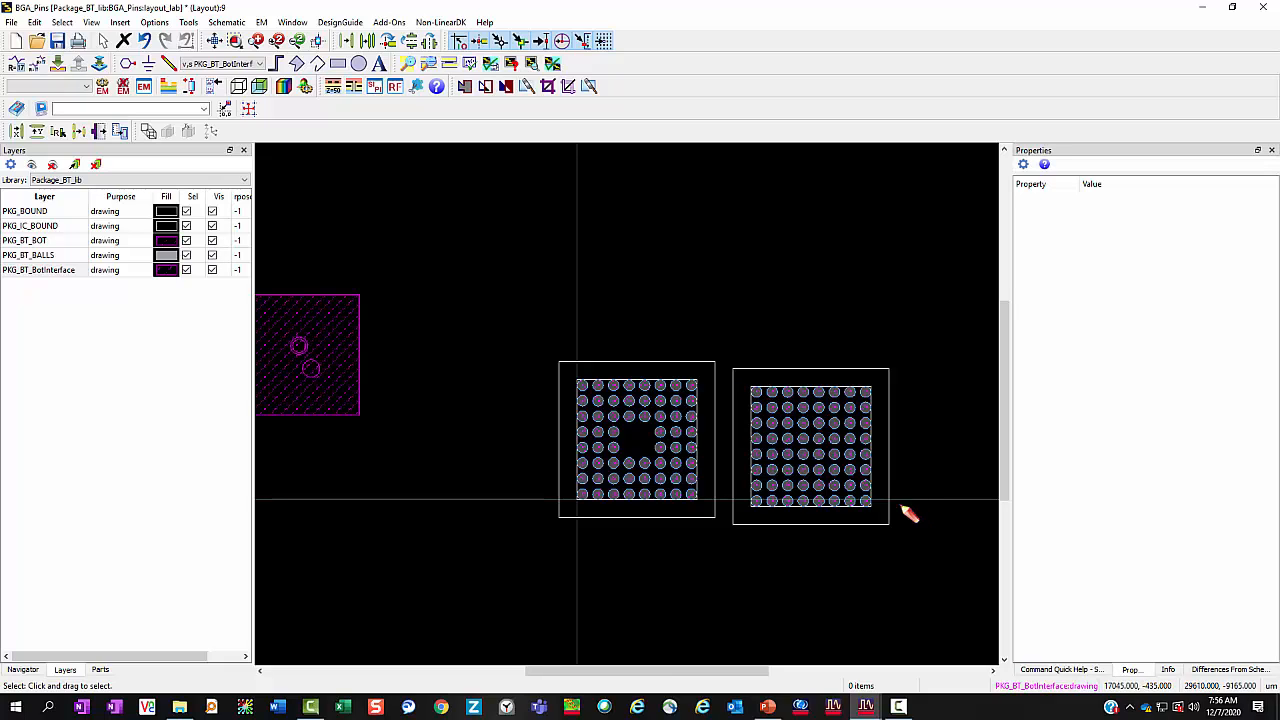
scroll(731, 460, "up", 2)
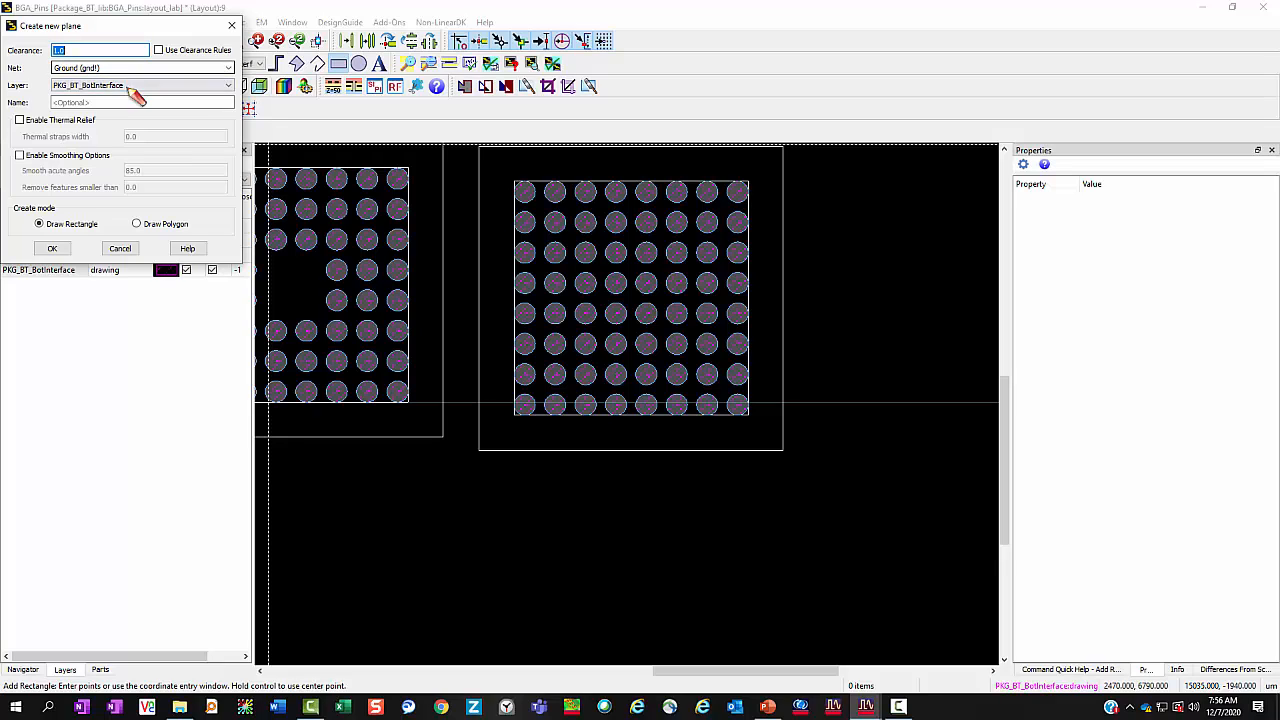
left_click(481, 148)
left_click(783, 450)
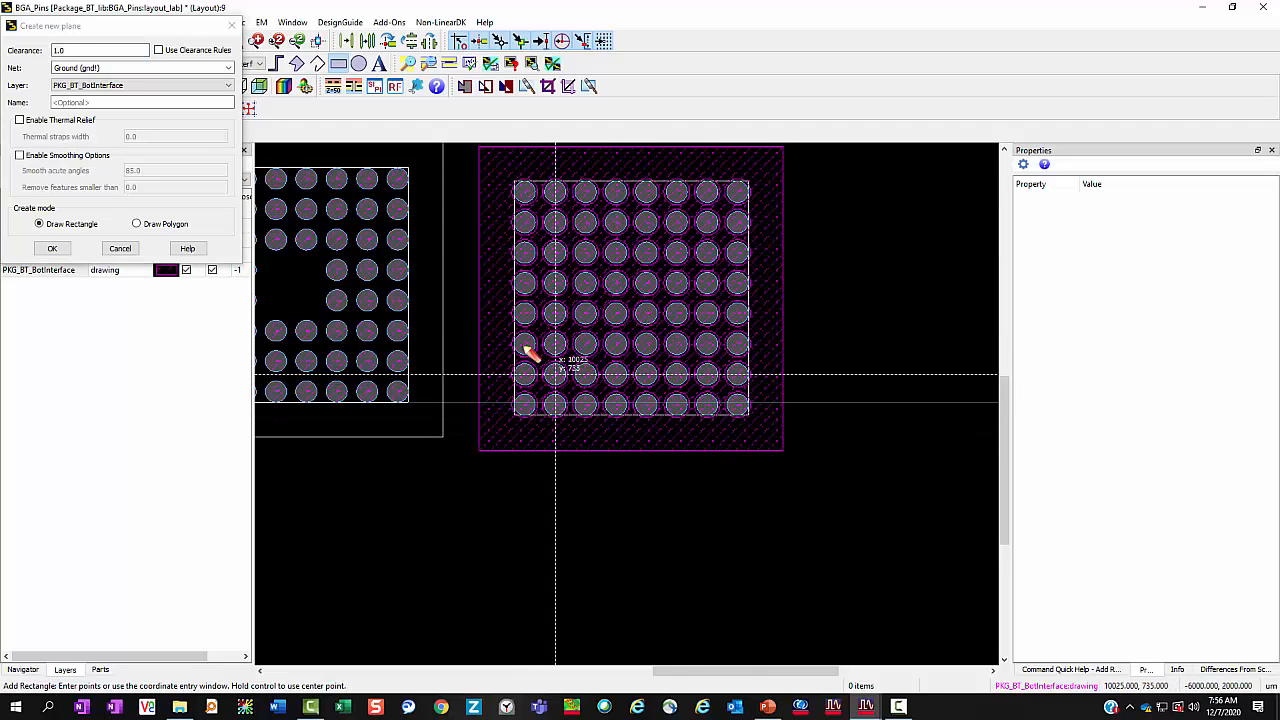
scroll(600, 375, "up", 5)
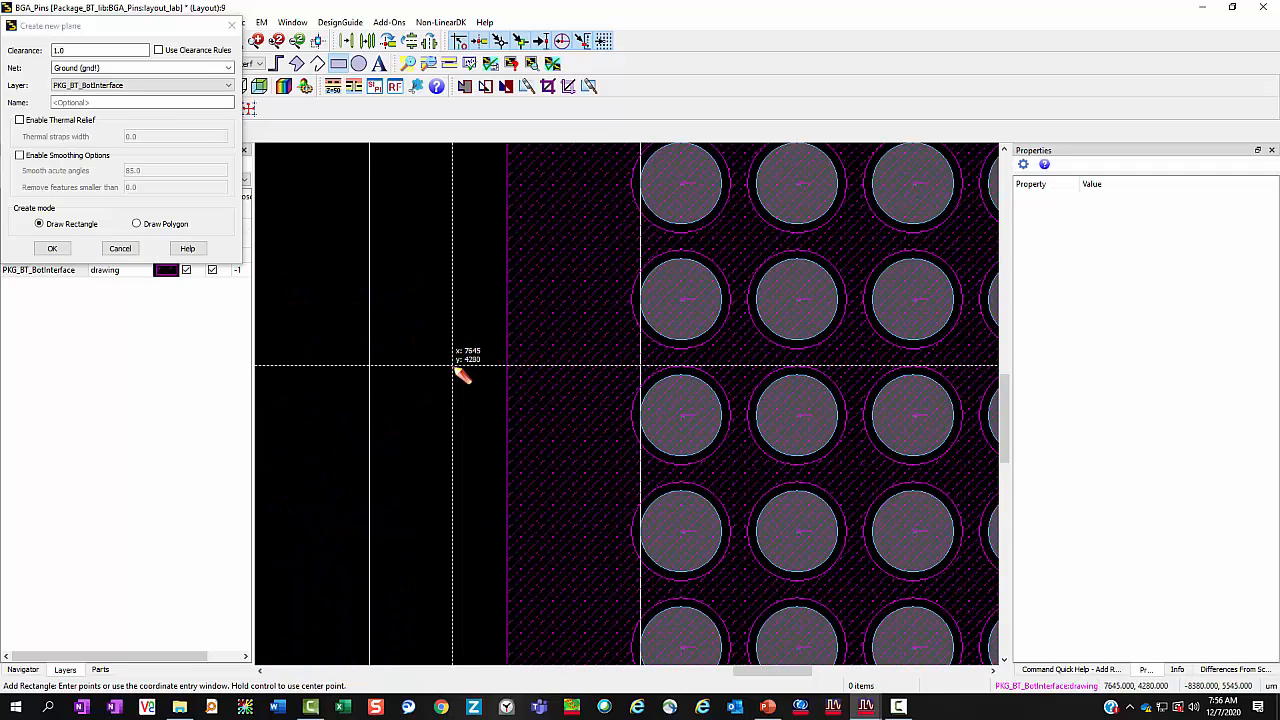
key("Escape")
- Measure the gap between the top edge of a first-column ball and the surrounding plane cutout, and close the measurement
right_click(457, 369)
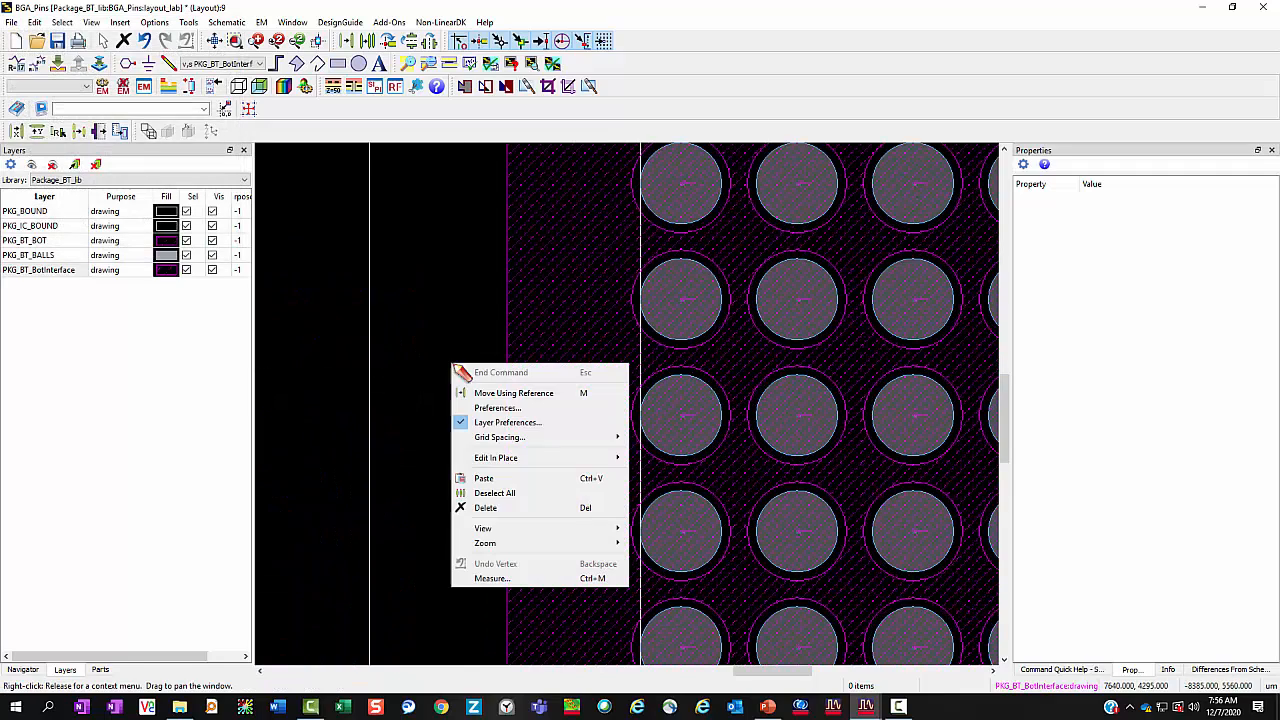
left_click(531, 578)
scroll(663, 395, "up", 1)
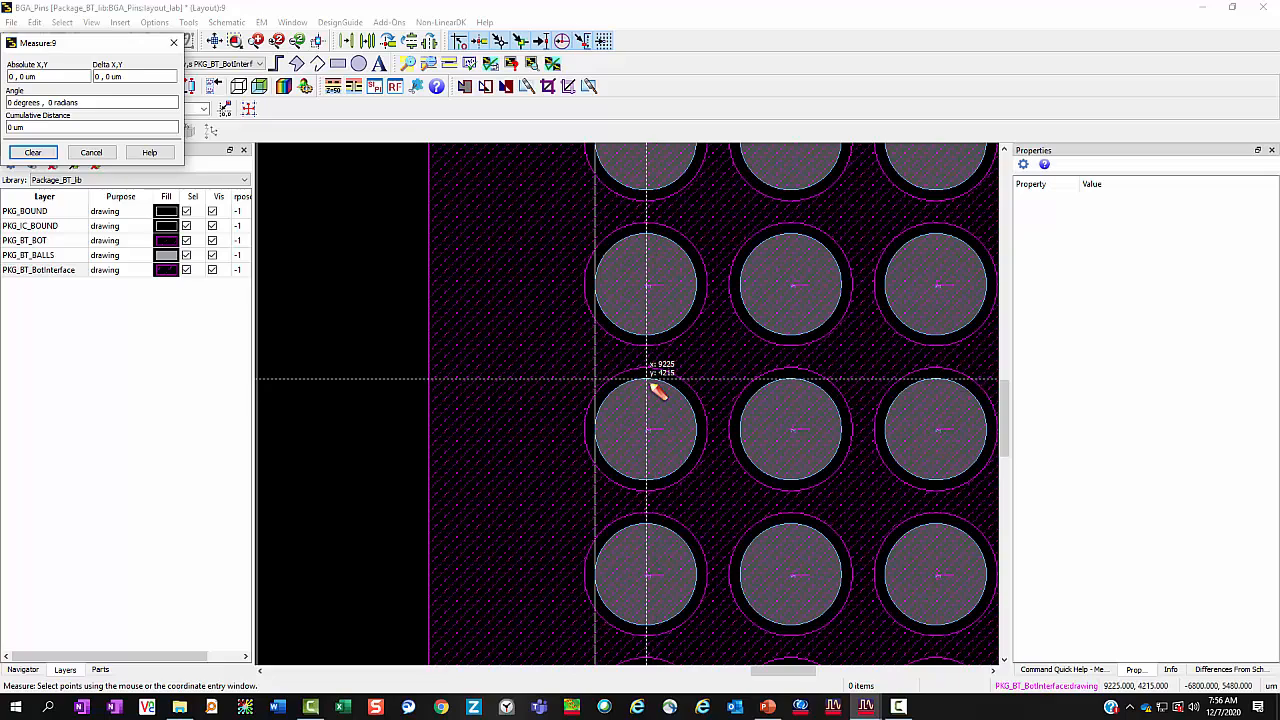
left_click(649, 380)
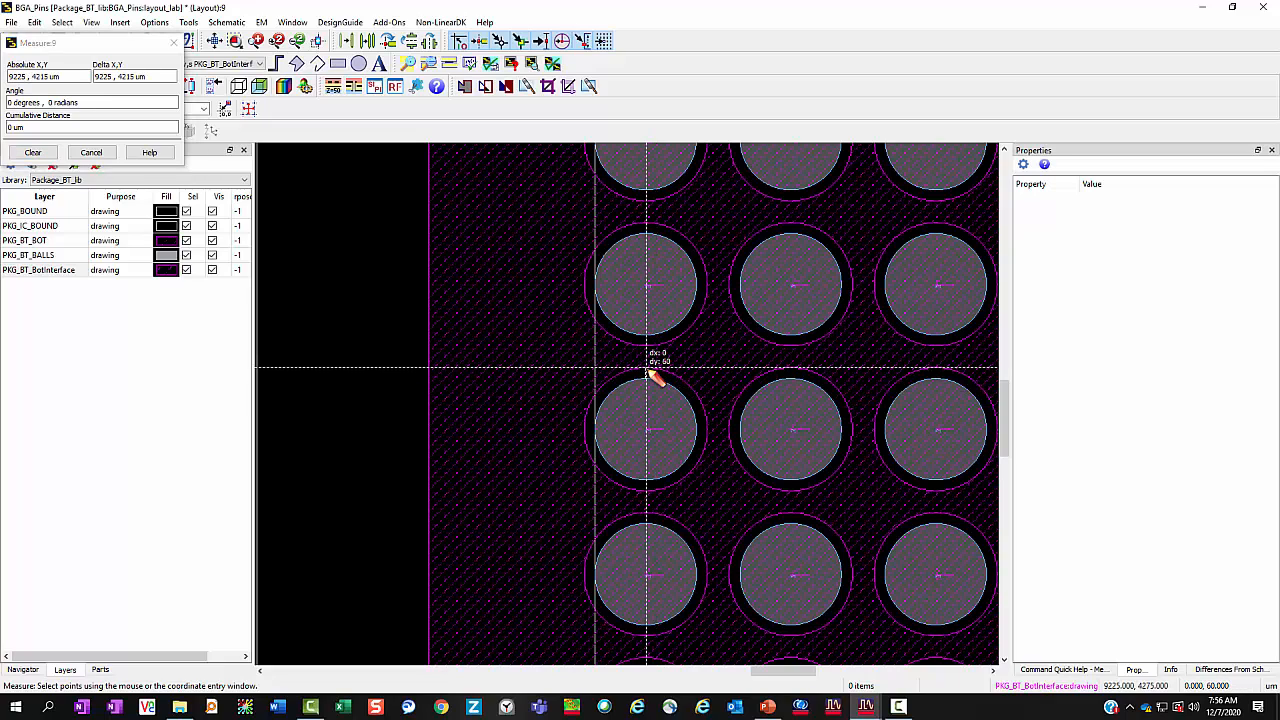
left_click(651, 374)
key("Escape")
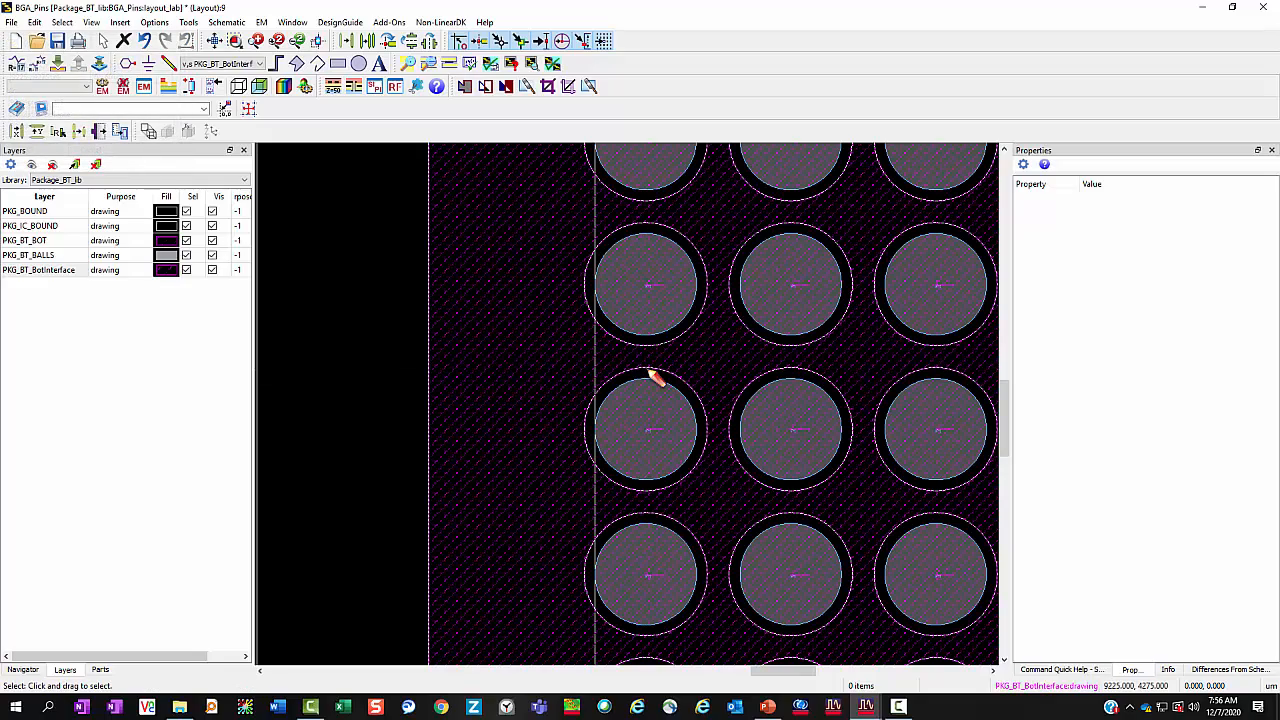
- Check the clearance mode and value of the BT_BALL padstack and close the padstack definitions
scroll(652, 380, "down", 3)
scroll(633, 409, "down", 3)
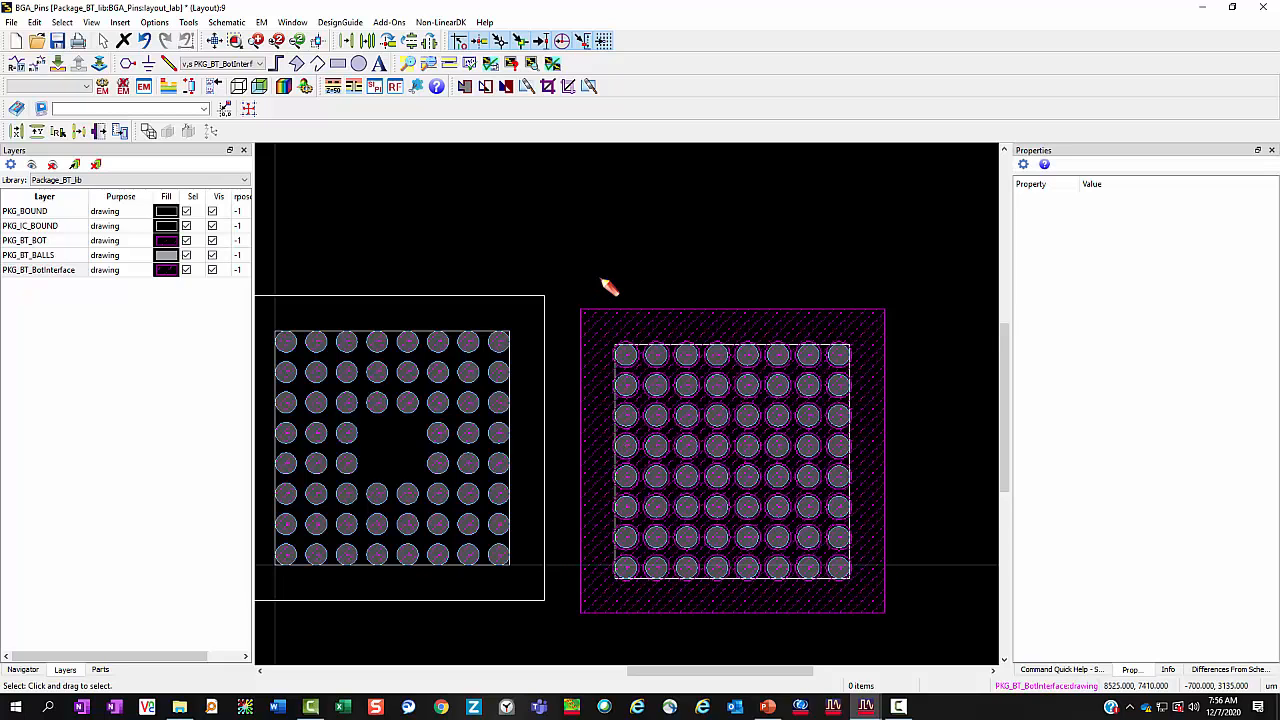
left_click_drag(616, 250, 662, 207)
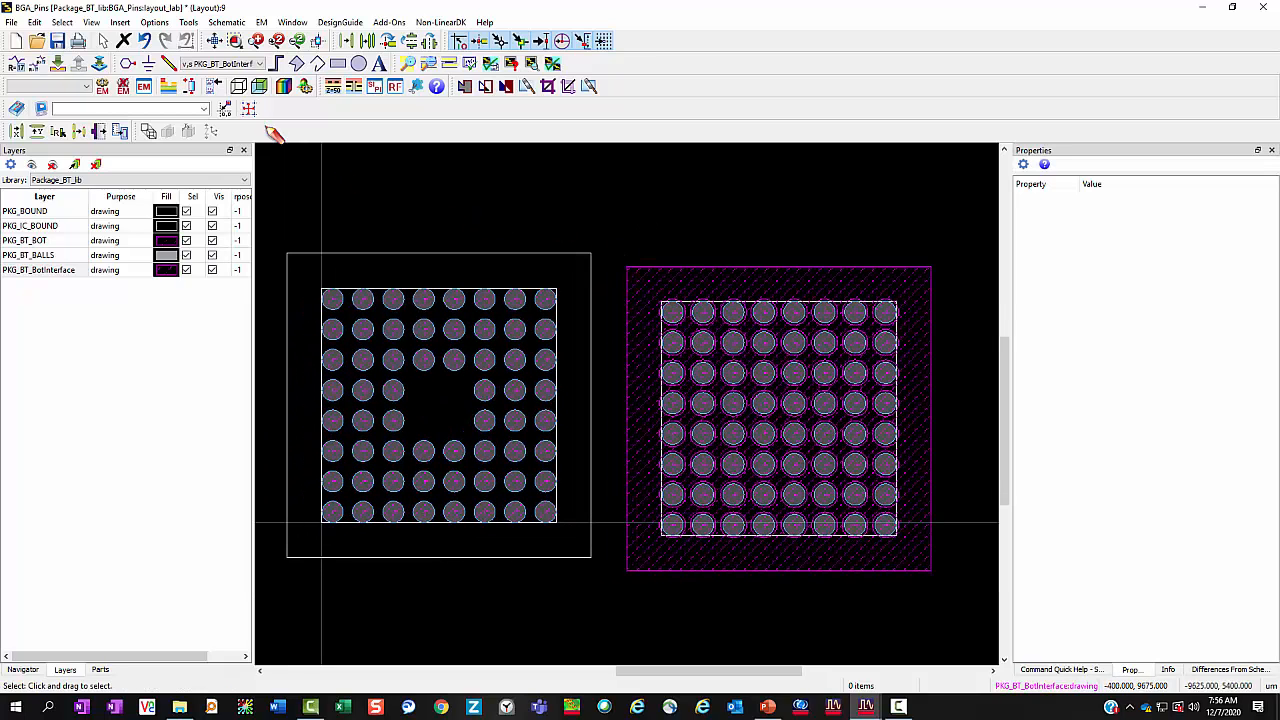
left_click(156, 23)
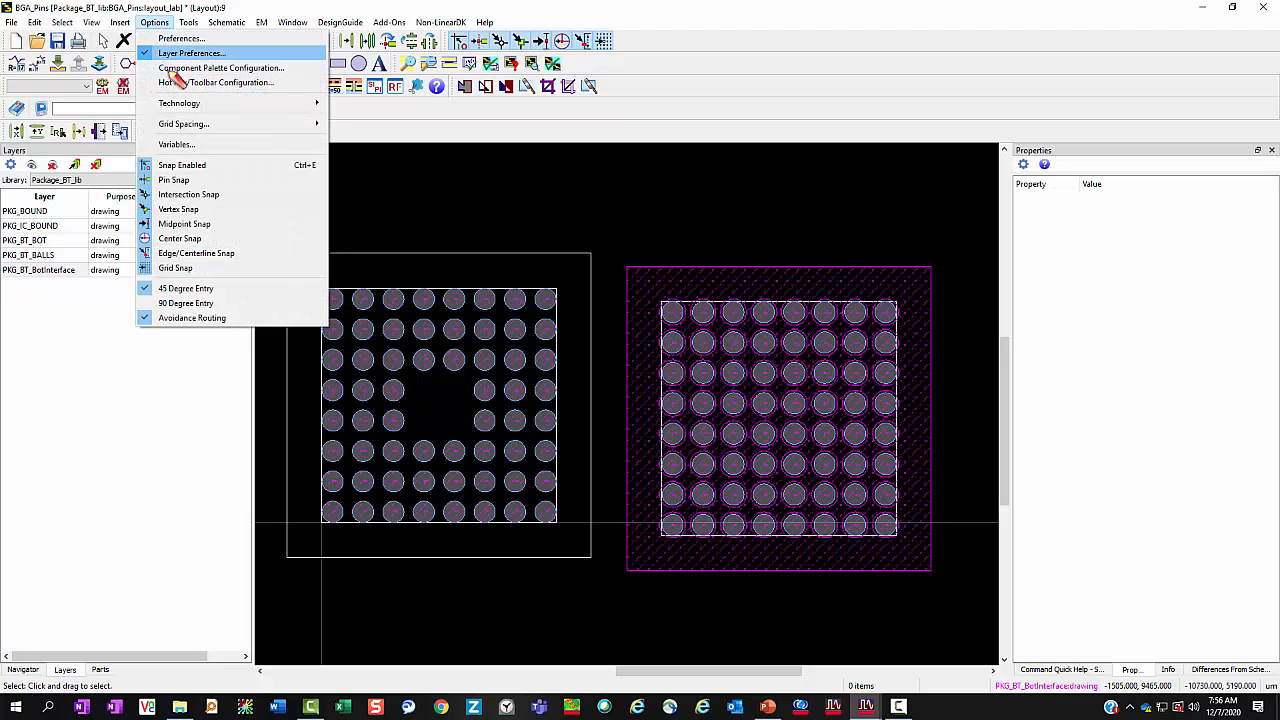
mouse_move(195, 104)
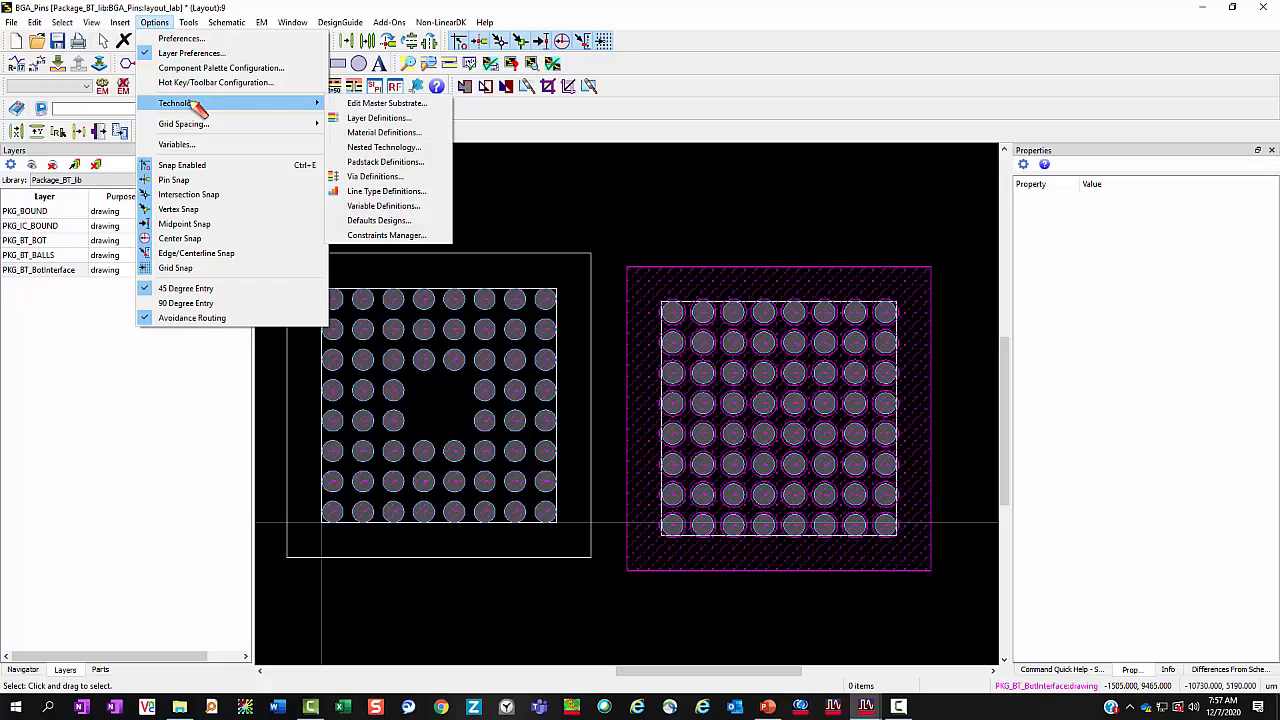
left_click(382, 161)
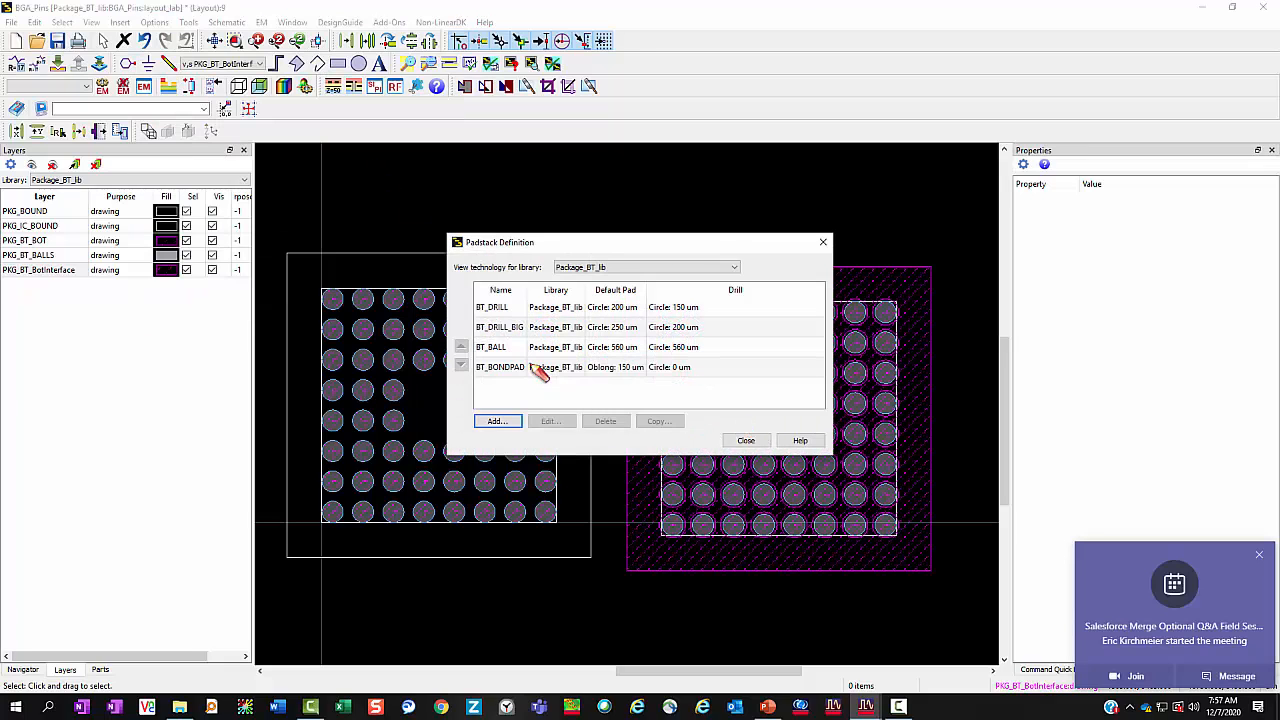
left_click(519, 352)
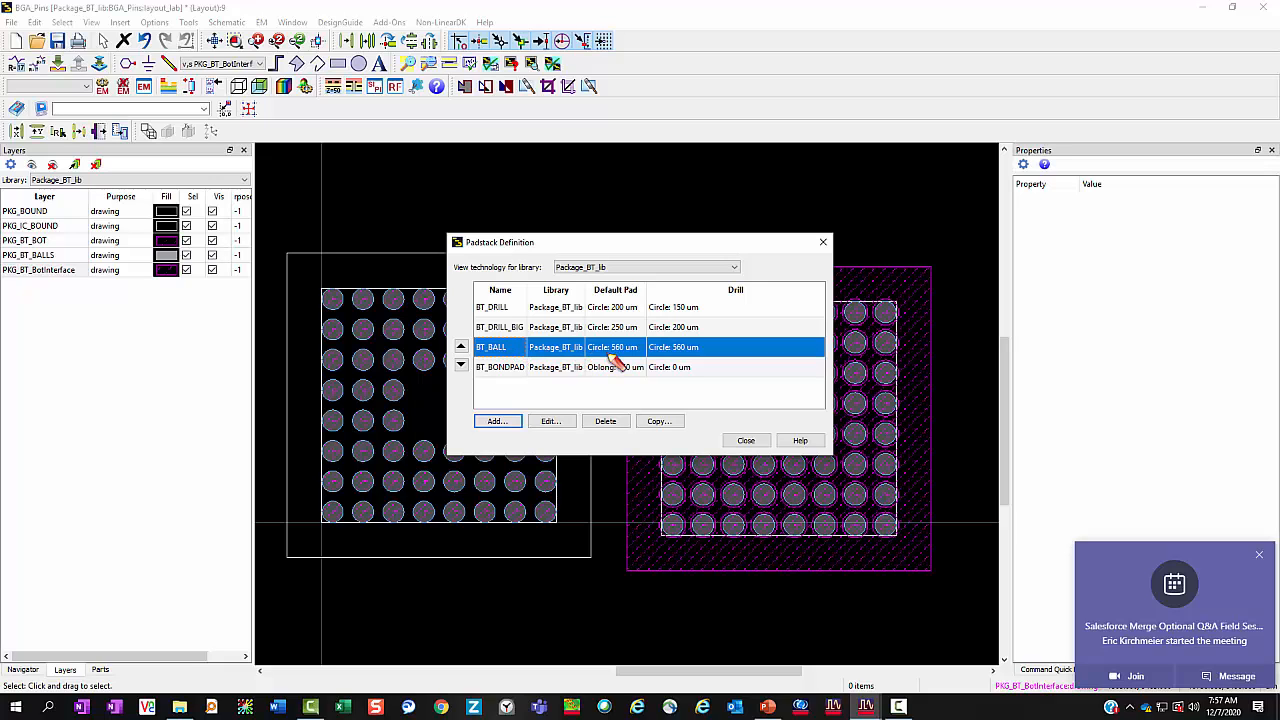
left_click(561, 423)
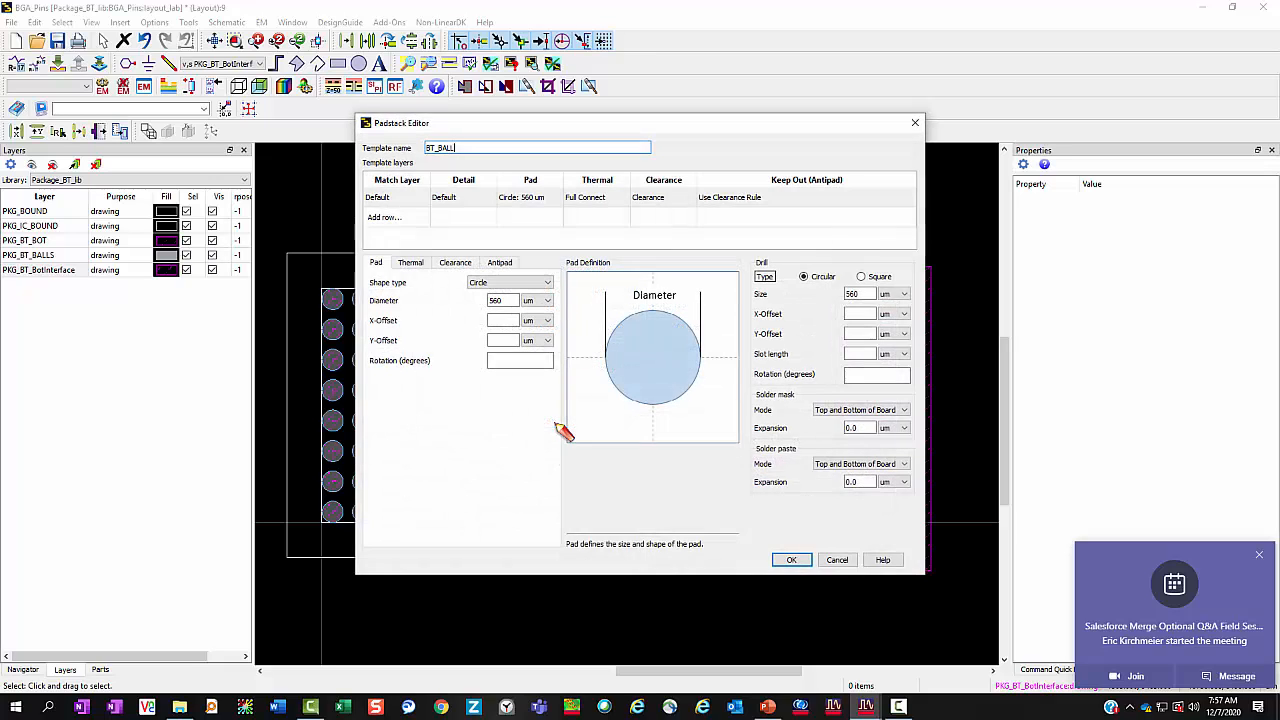
left_click(456, 263)
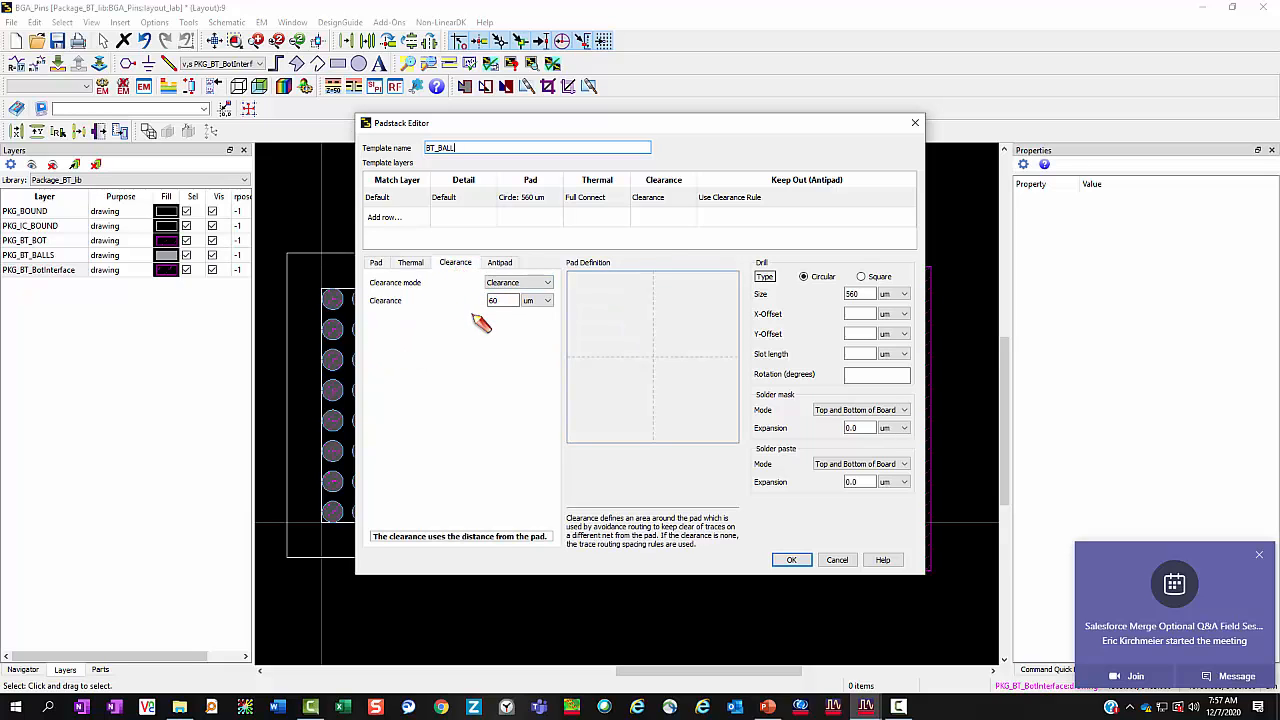
left_click(791, 561)
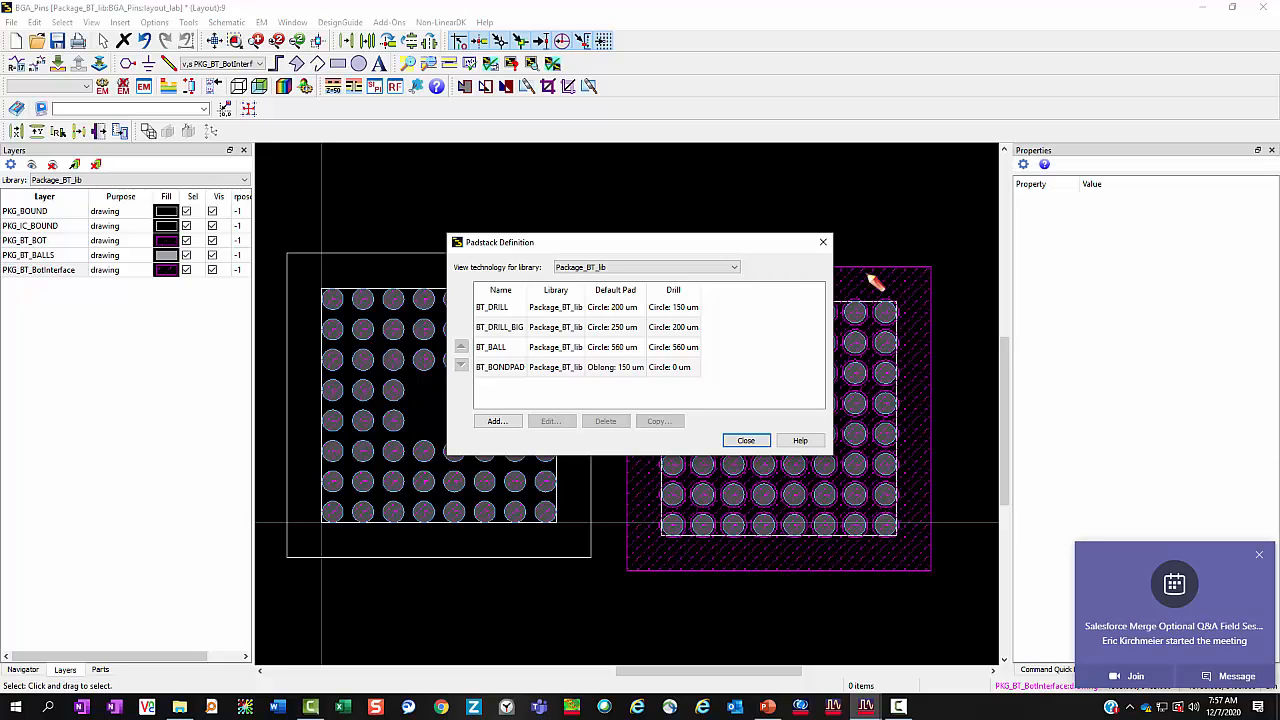
left_click(823, 242)
- Delete the separate test ground plane together with its two circles
scroll(634, 240, "down", 3)
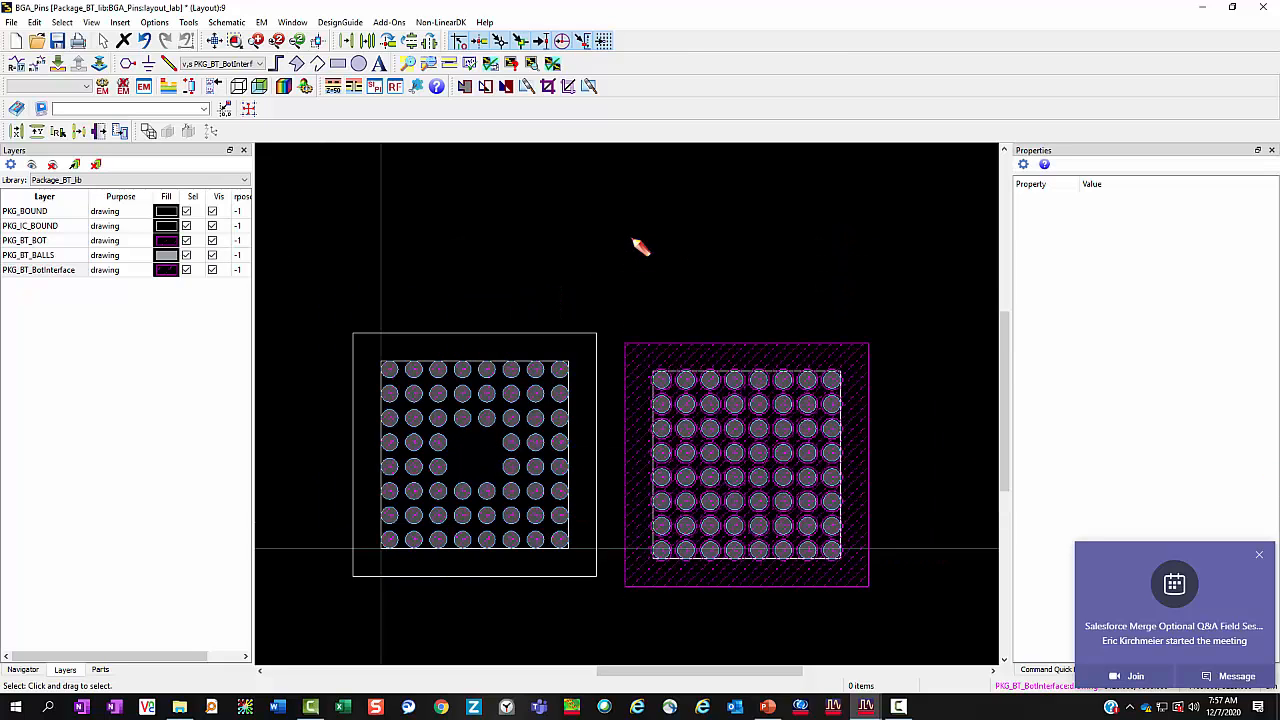
left_click_drag(627, 337, 762, 307)
scroll(732, 305, "down", 1)
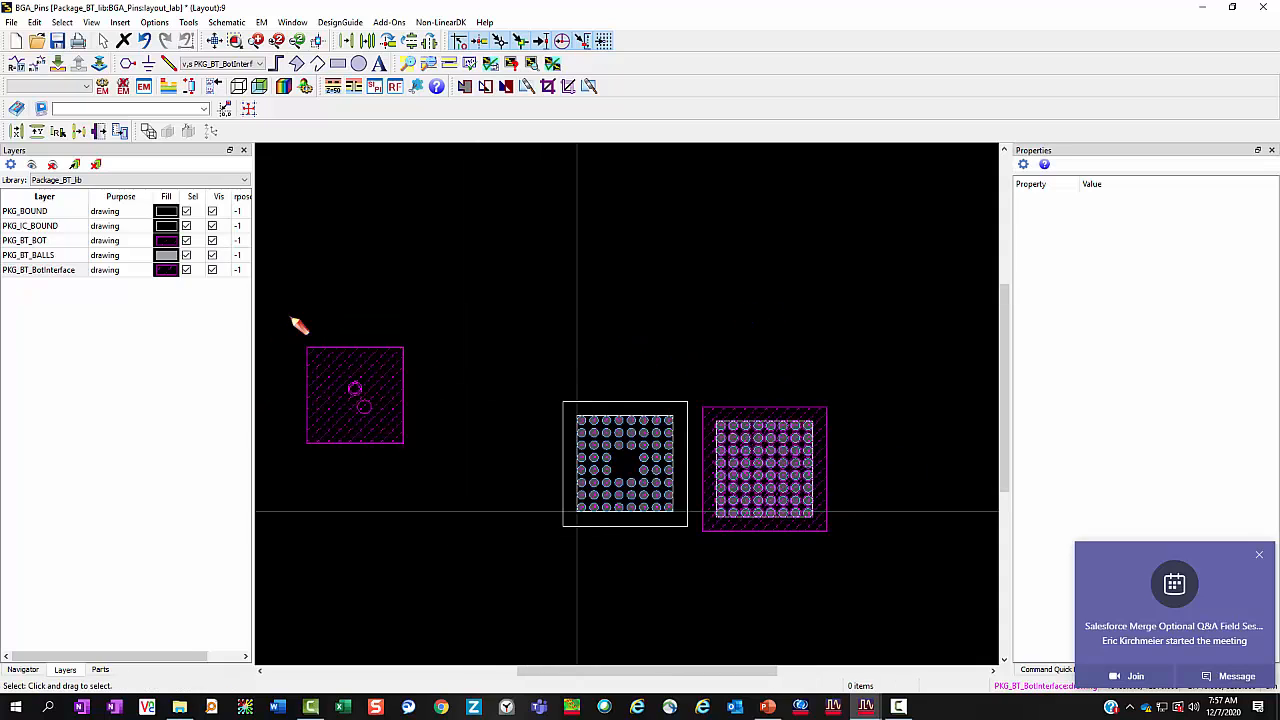
left_click_drag(297, 323, 474, 491)
key("Delete")
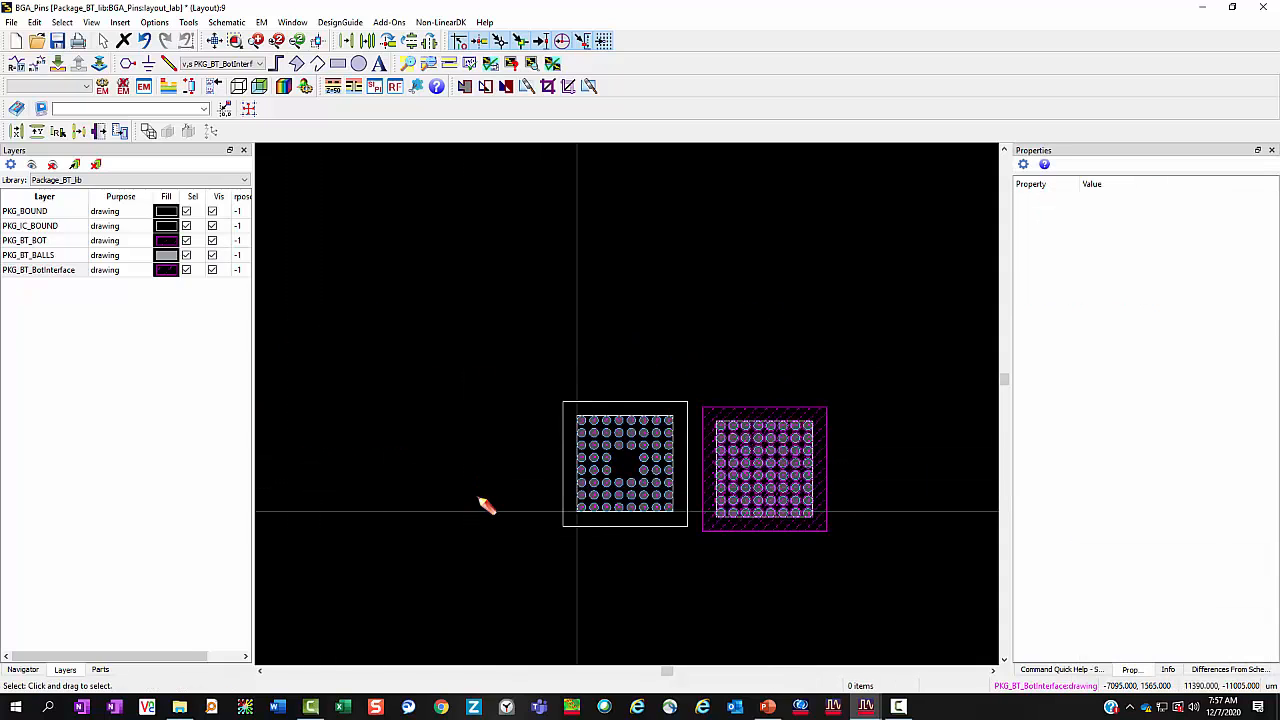
- Delete the ball array with the empty centre, including its package boundaries
left_click_drag(511, 358, 641, 551)
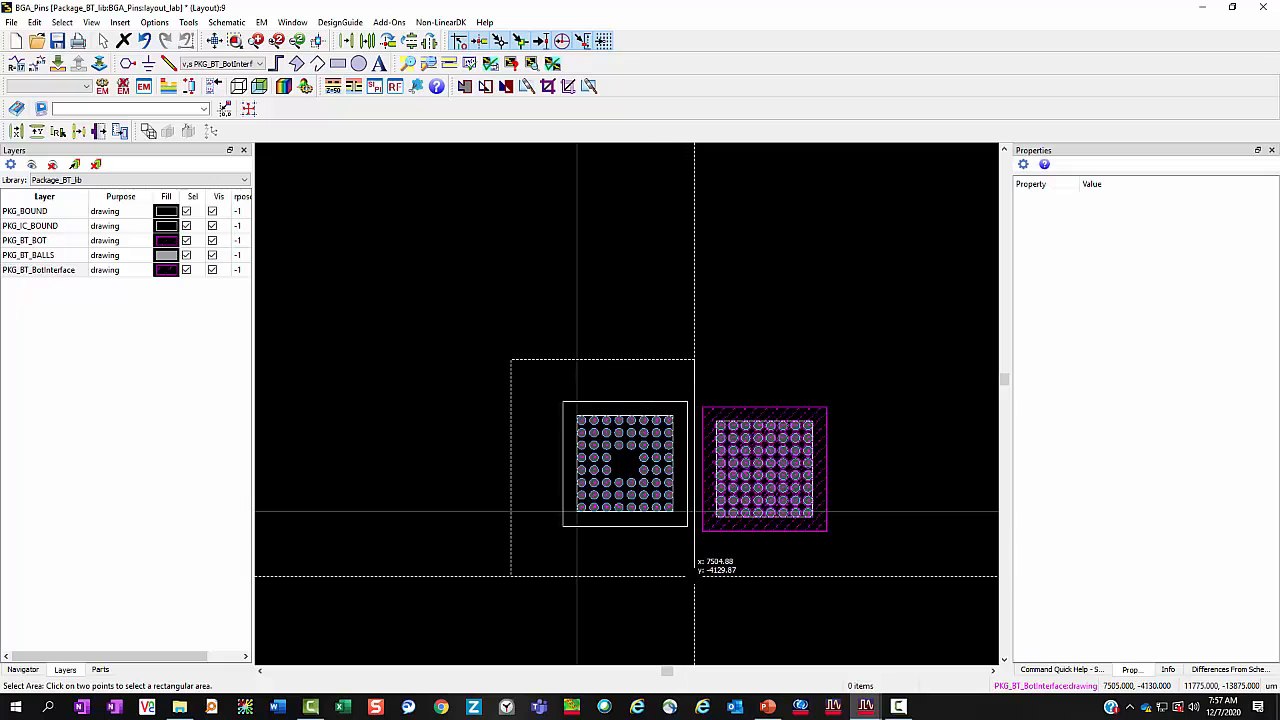
left_click(694, 564)
key("Delete")
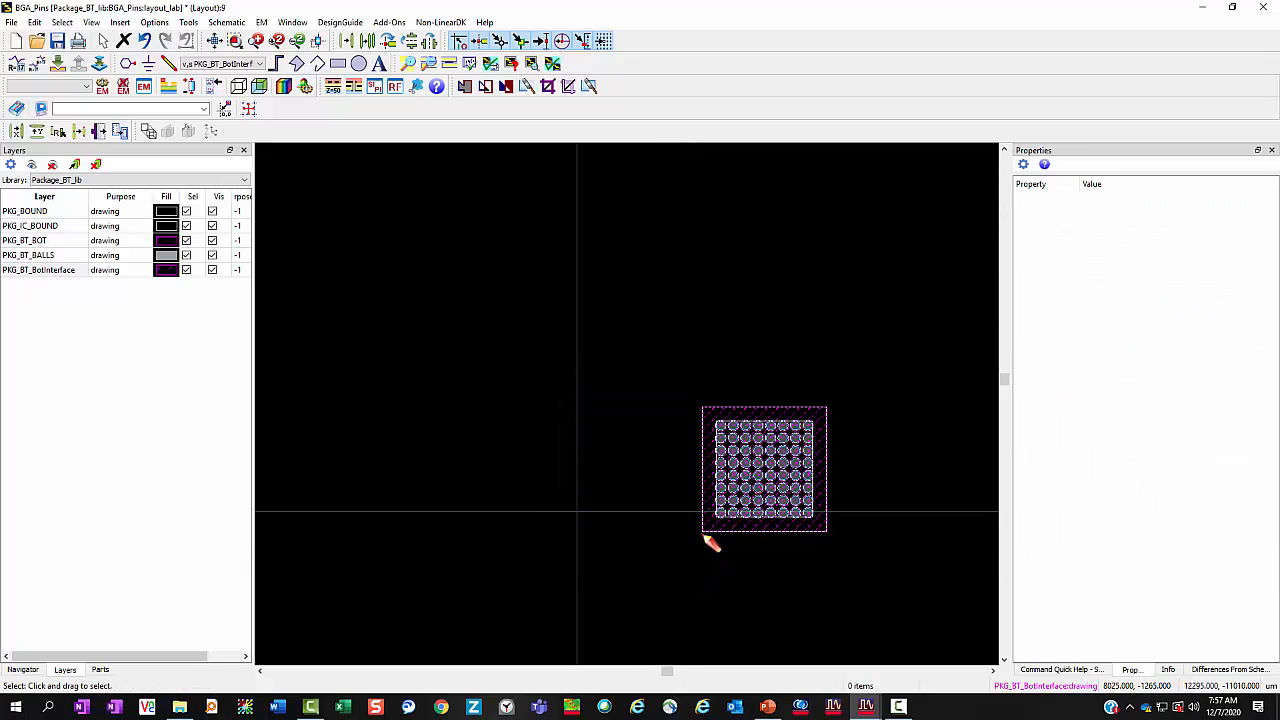
- Set the layout origin at the lower-left corner of the remaining array's ground plane
scroll(674, 477, "up", 3)
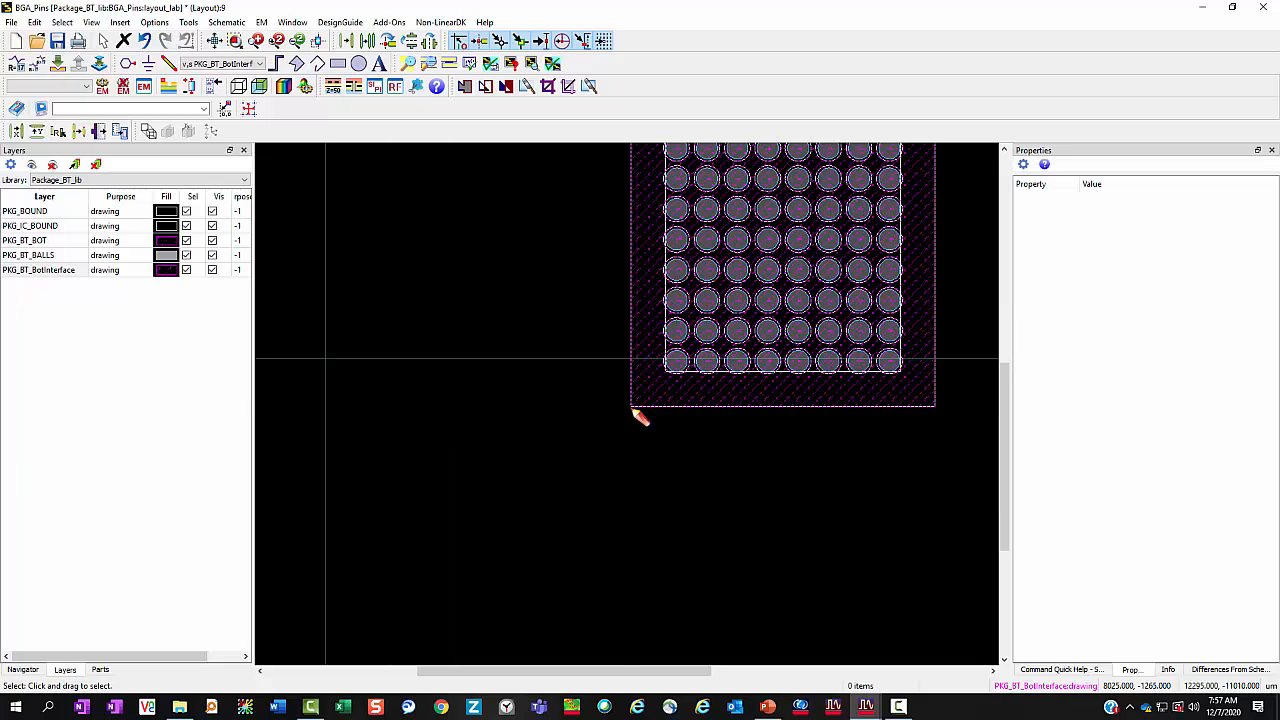
left_click(228, 107)
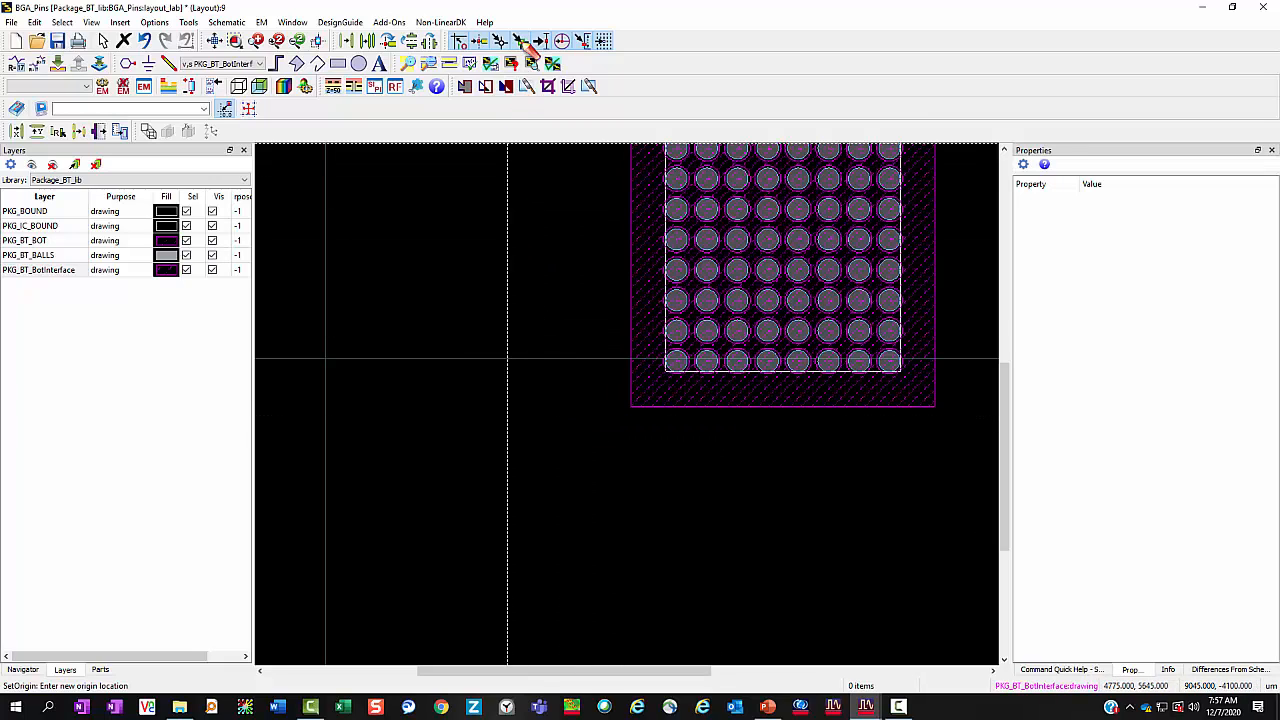
left_click(632, 407)
scroll(646, 491, "down", 3)
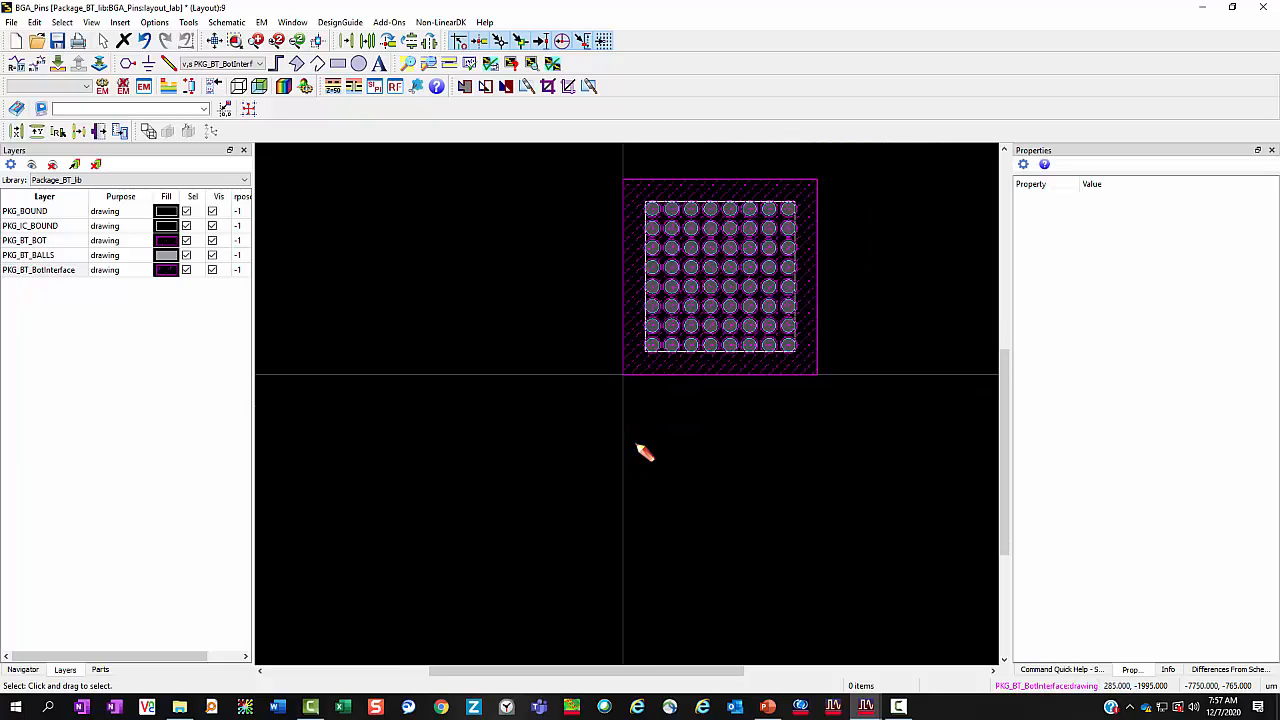